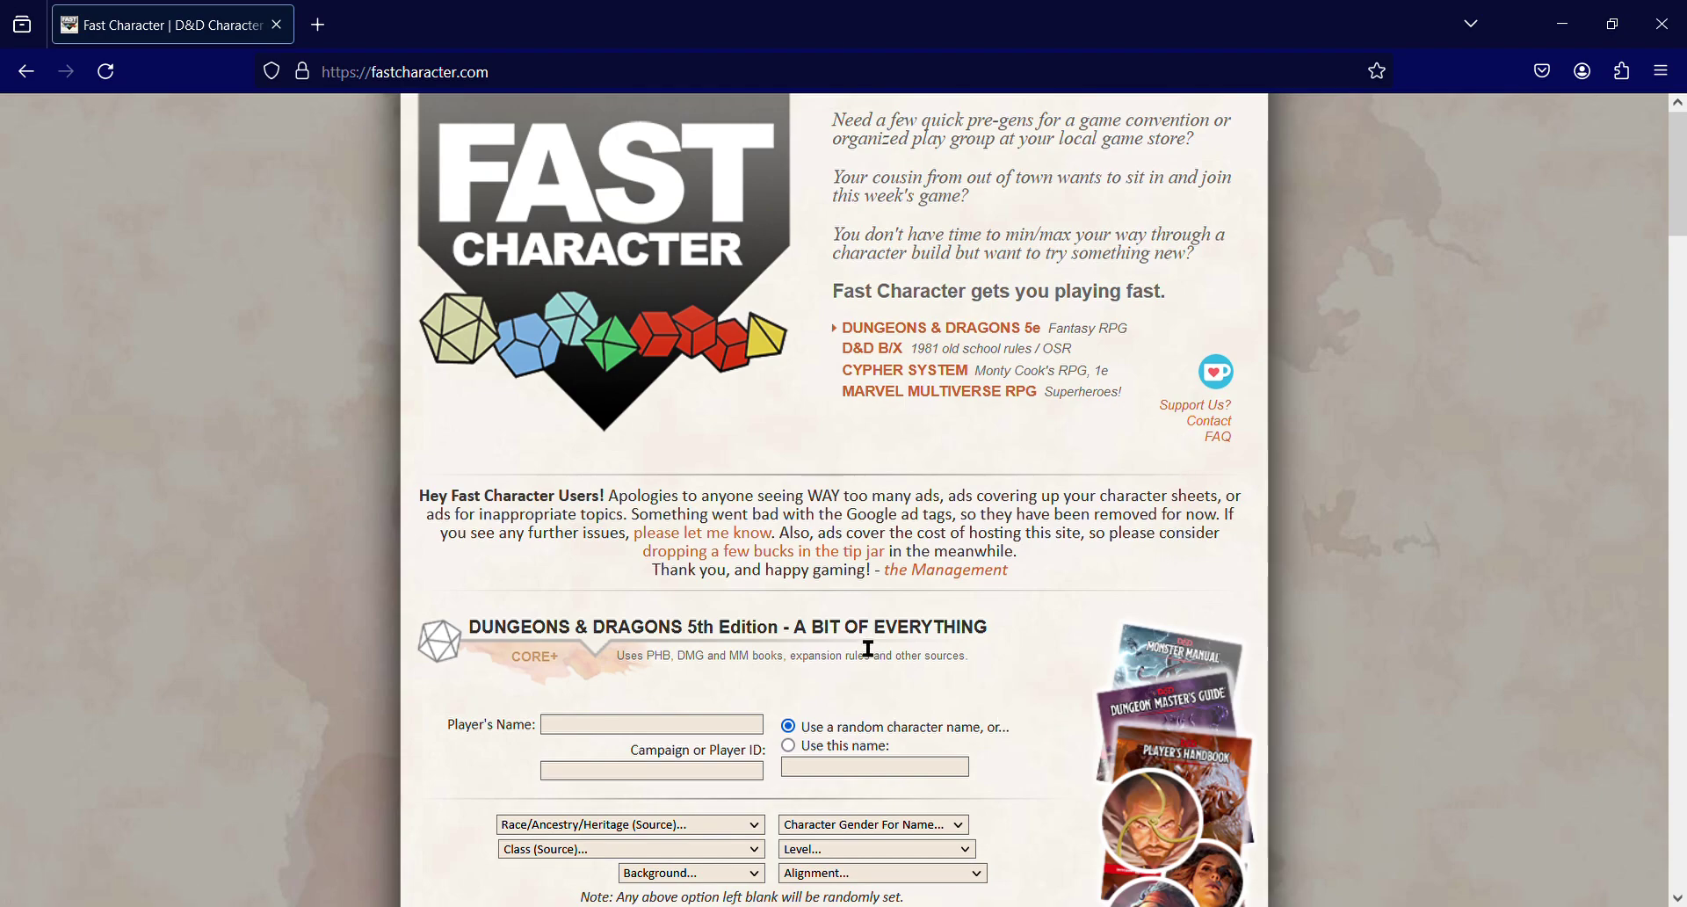
Enter the custom character name Po and set the race to Giff (hippofolk) (SJAiS)
scroll(868, 648, "down", 4)
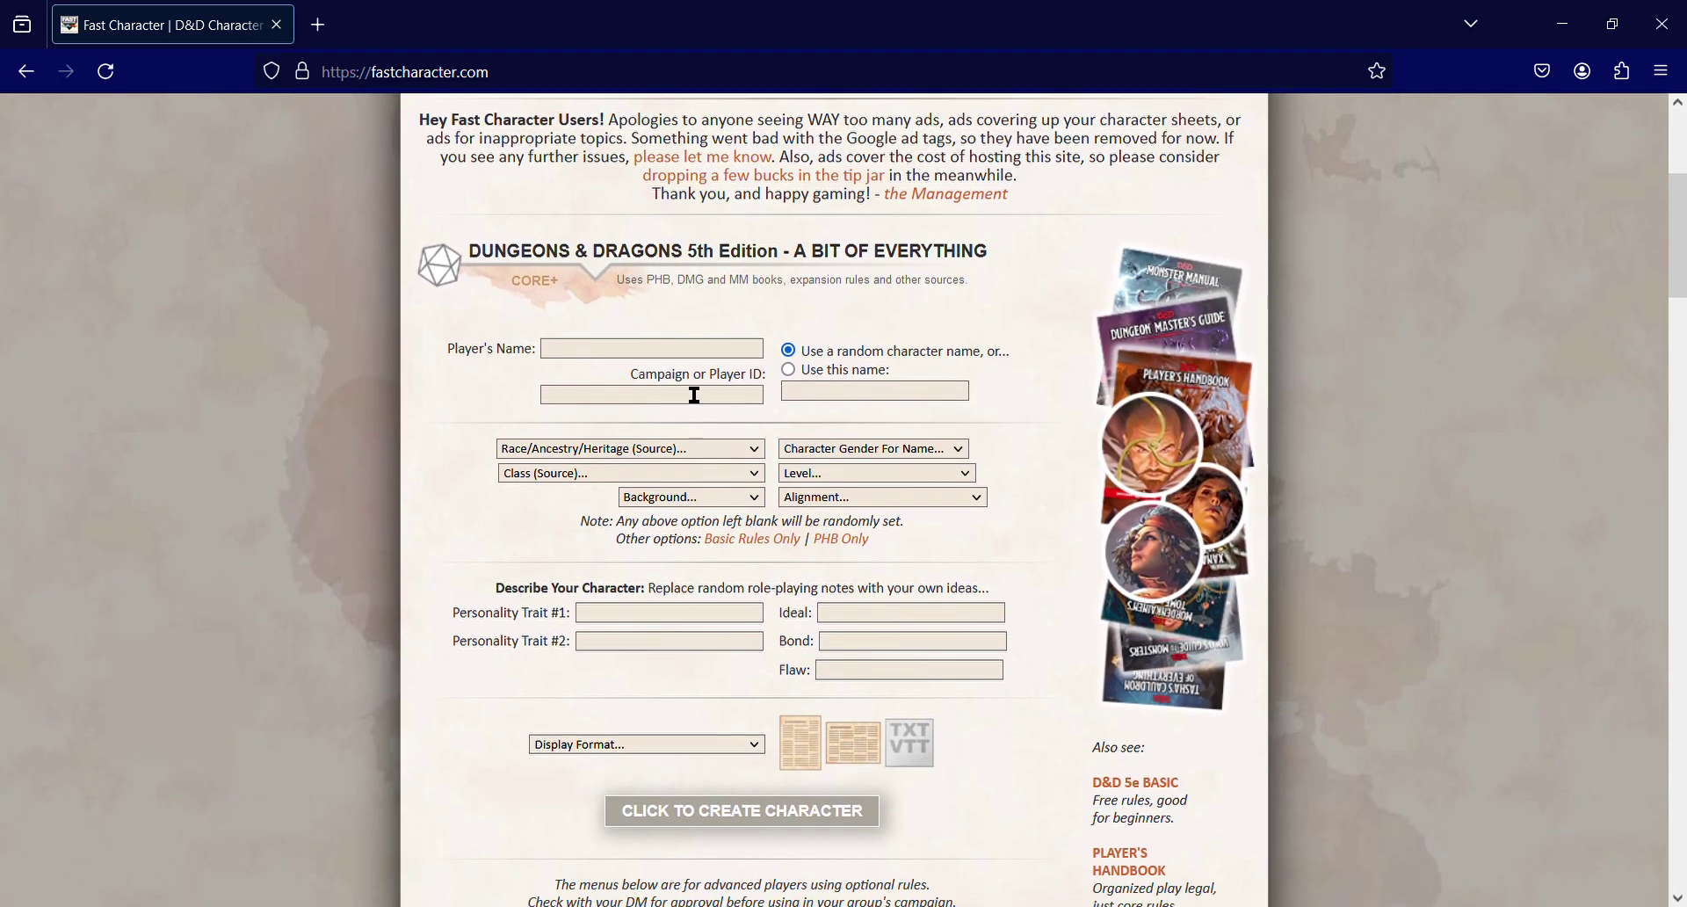
left_click(679, 345)
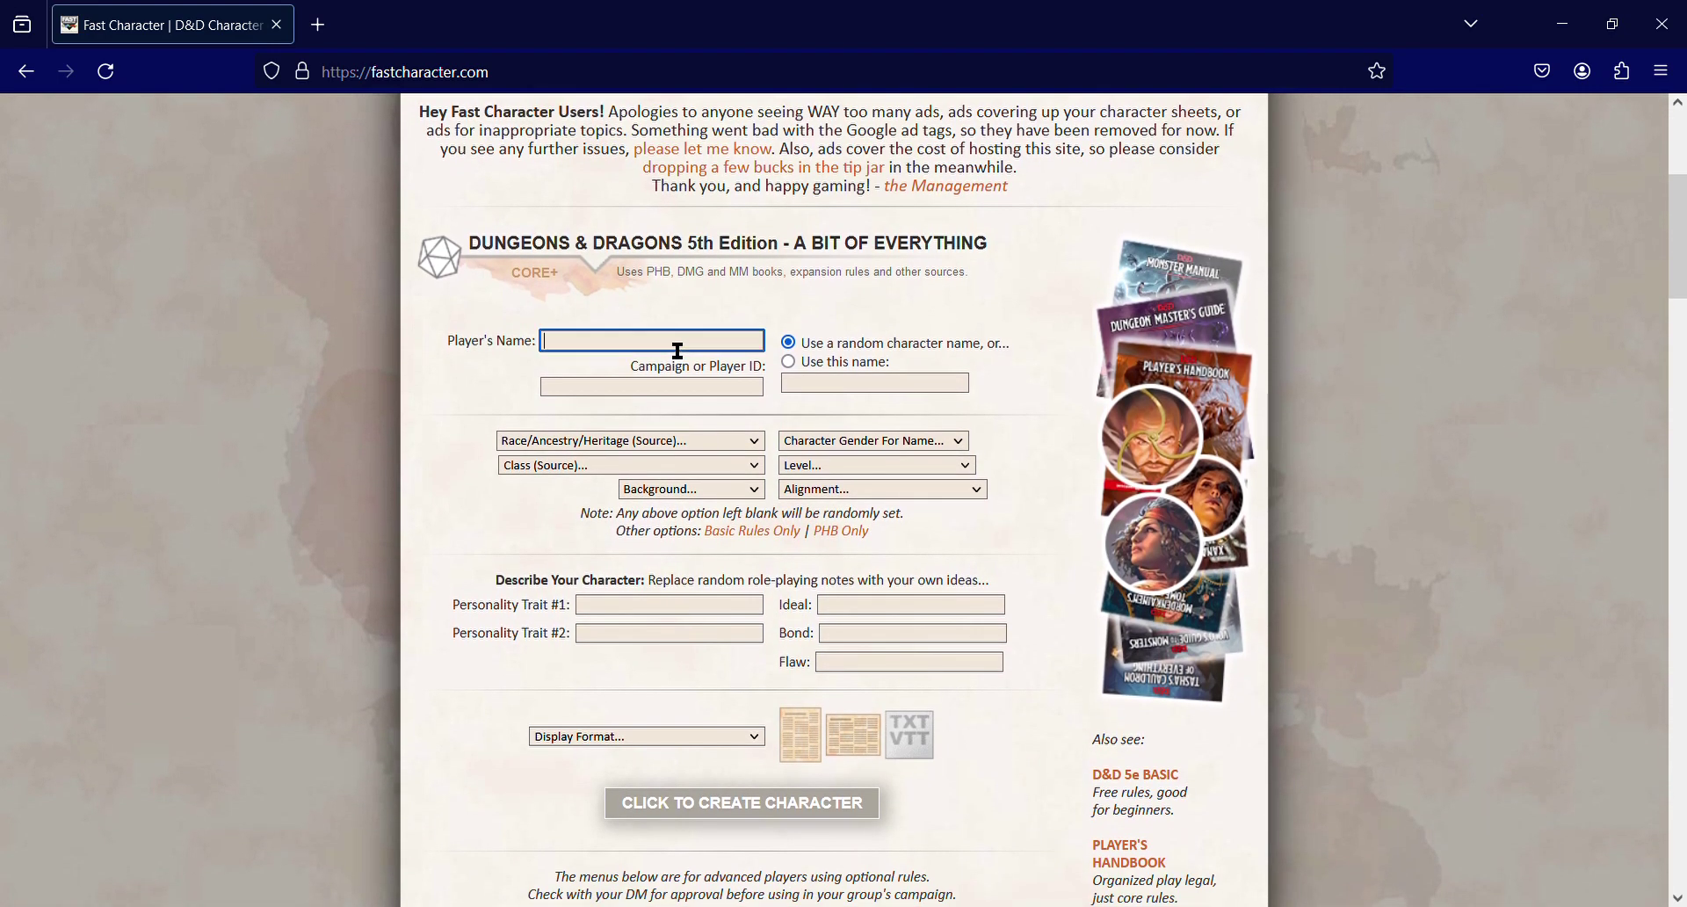
left_click(836, 389)
left_click(788, 361)
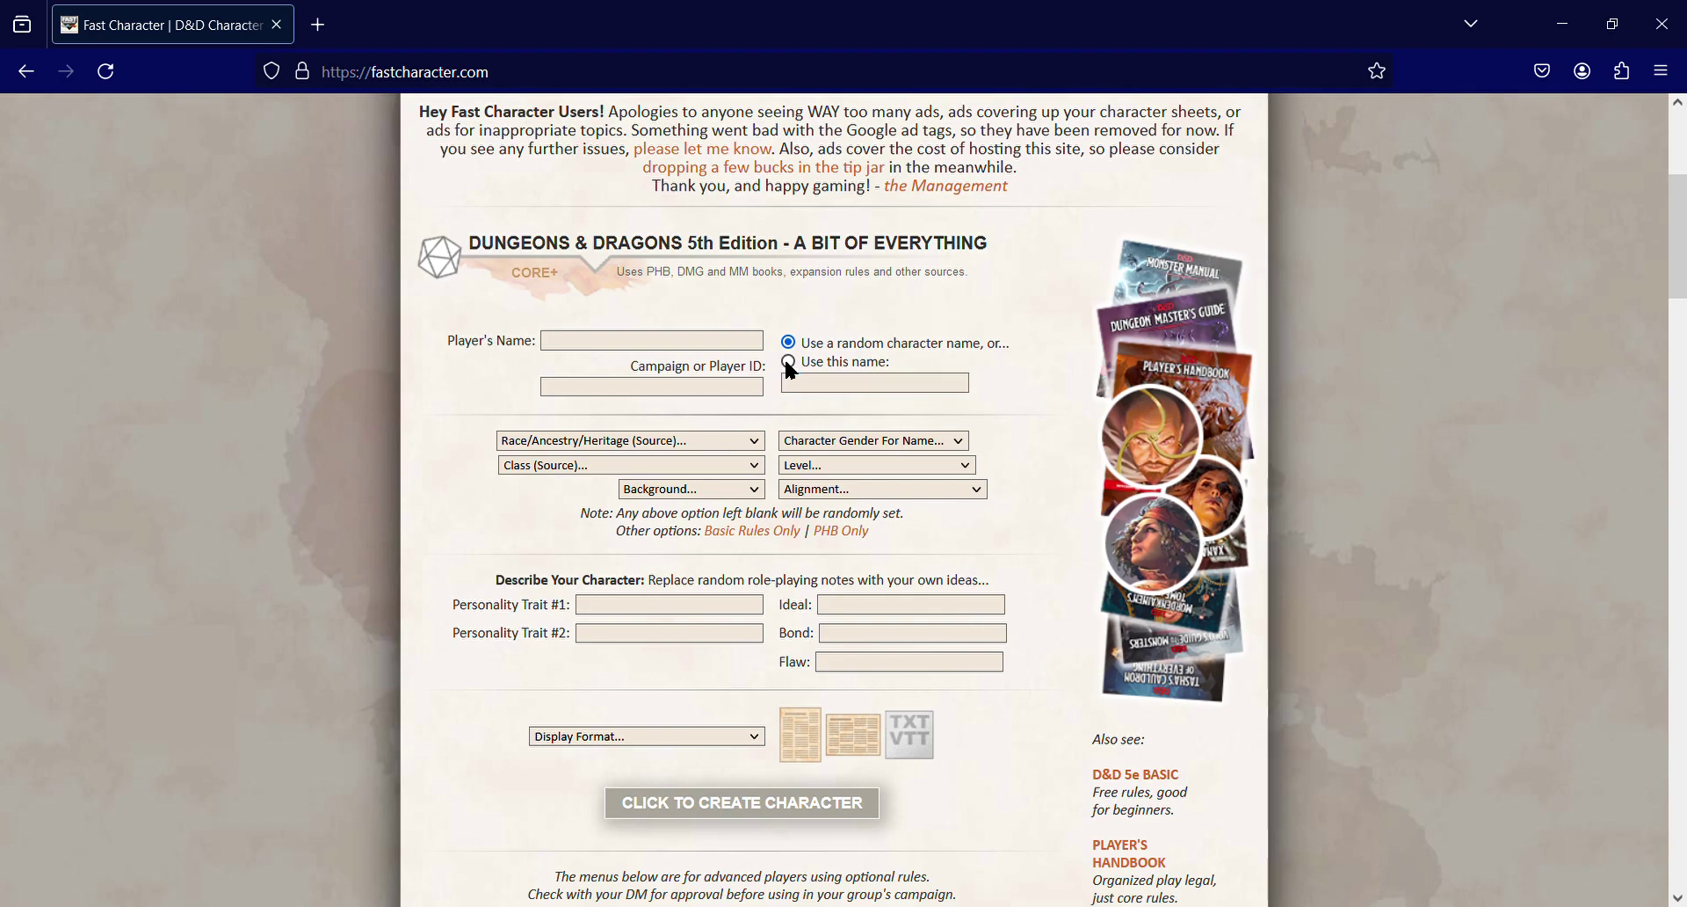
left_click(858, 394)
type("Po")
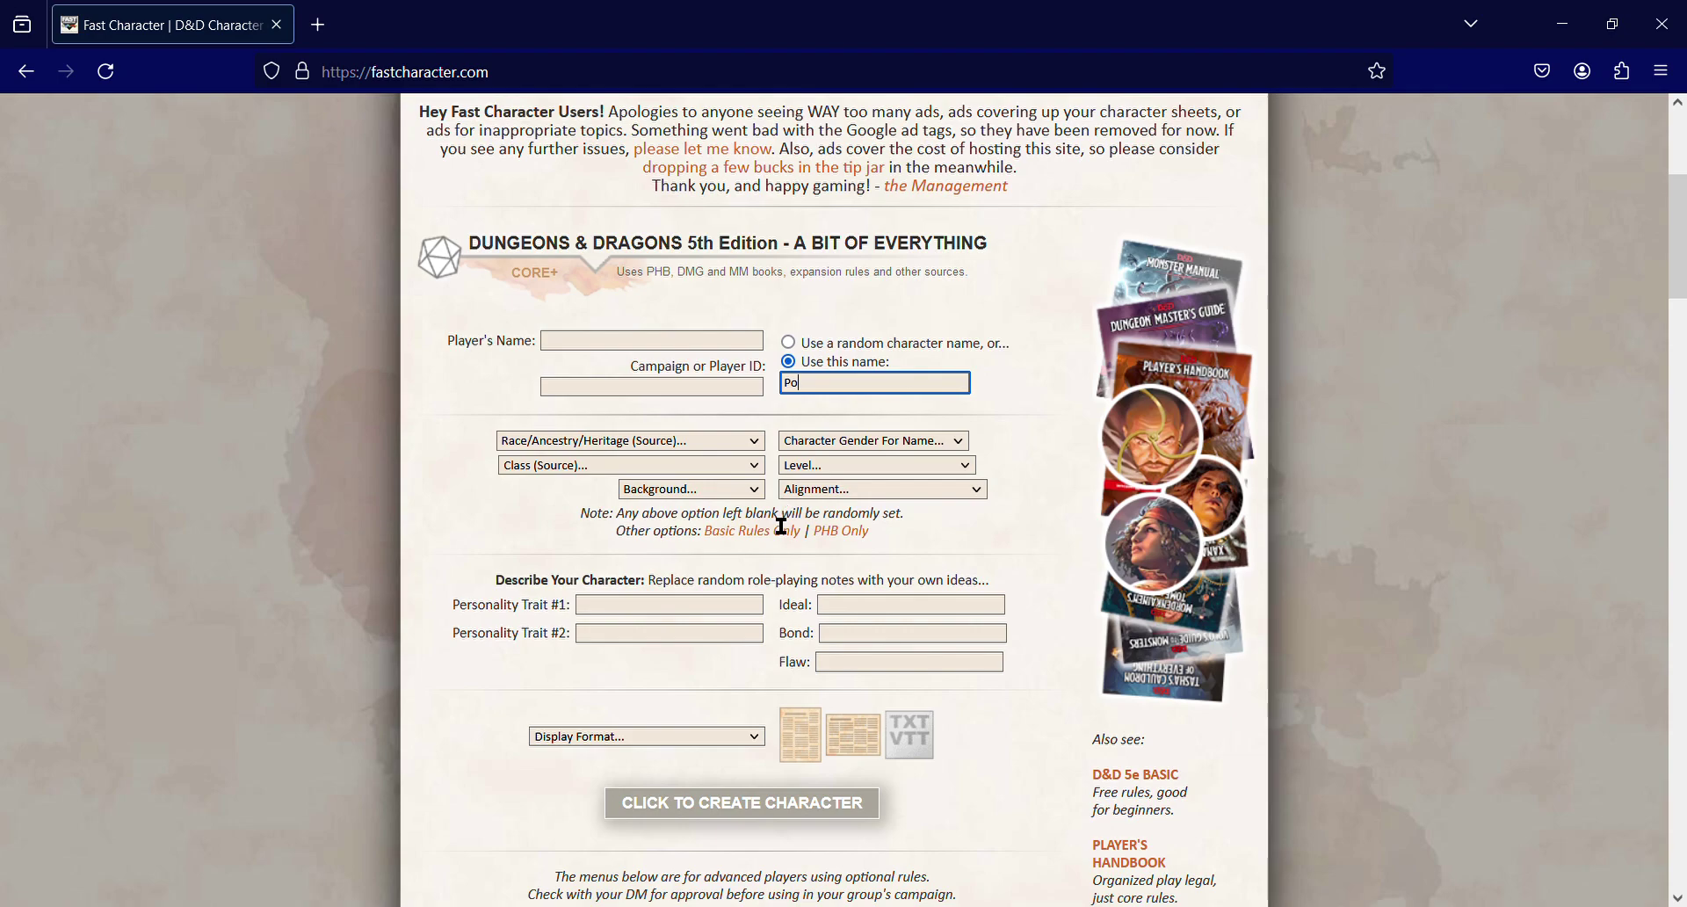
left_click(749, 444)
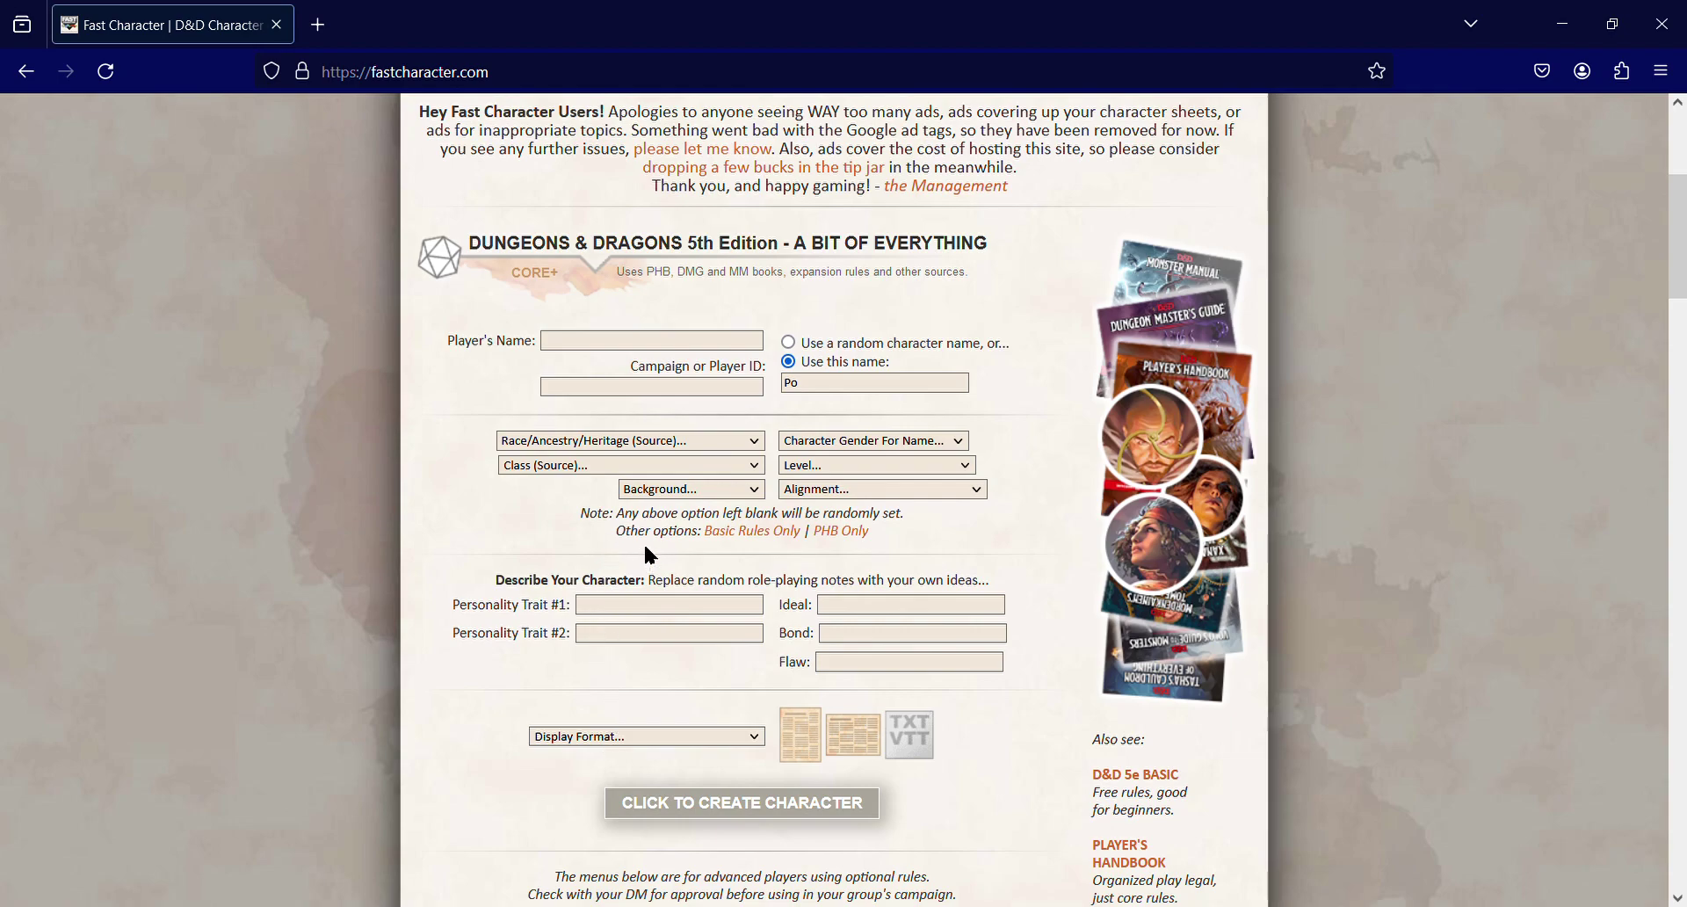
key("g")
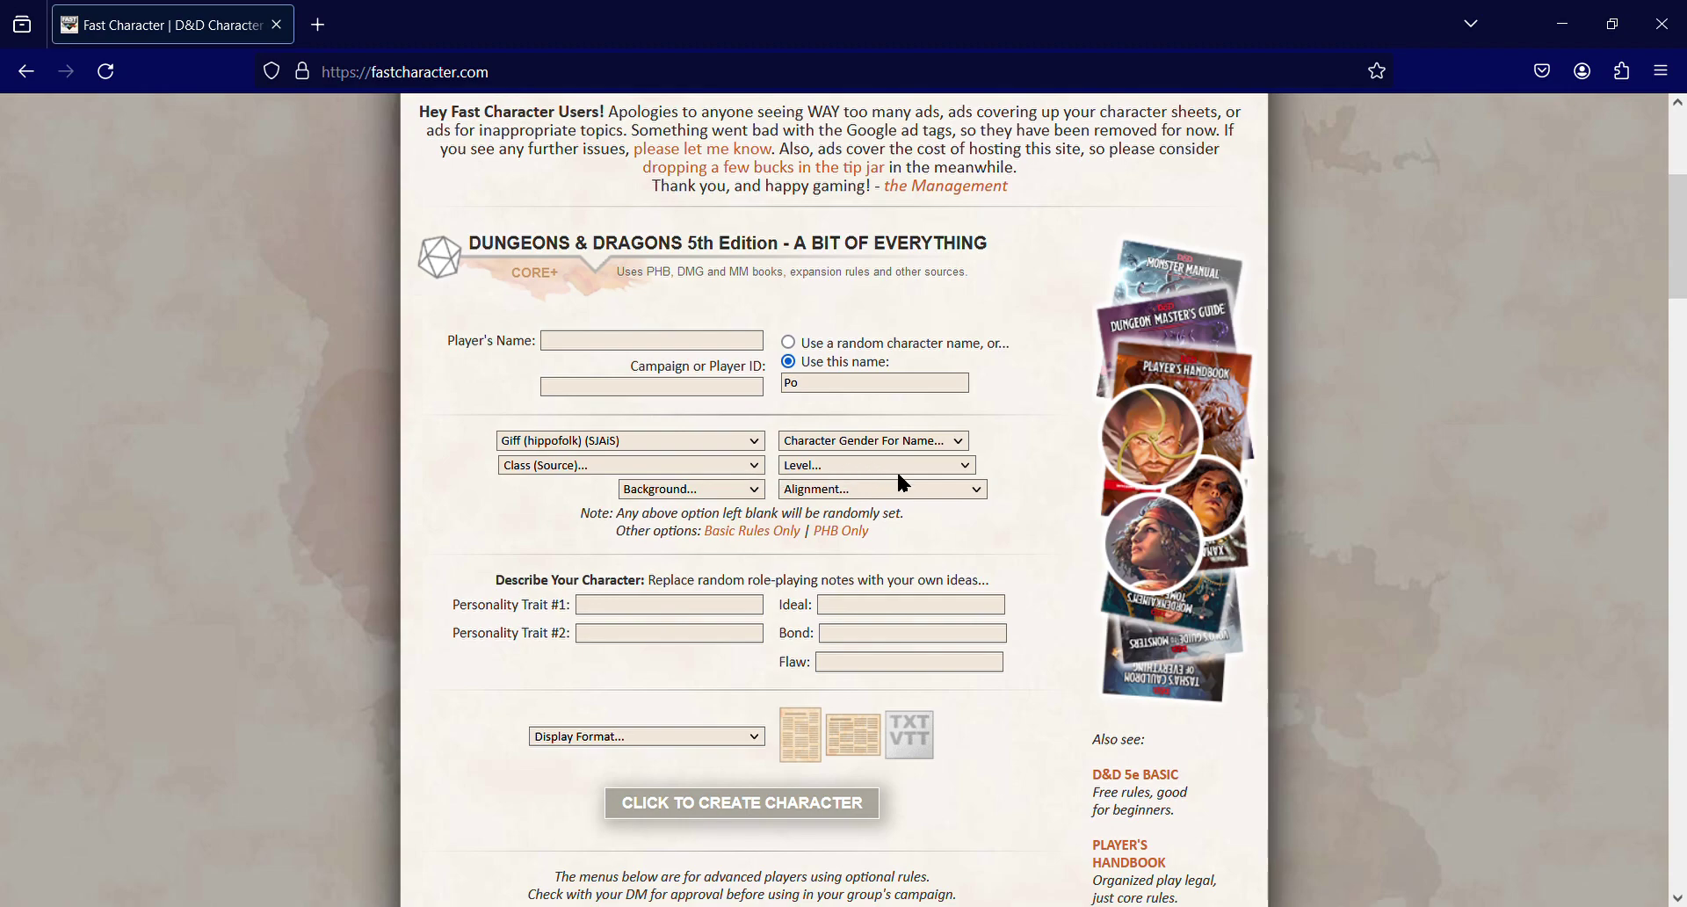
Set Level 1, alignment '(random, but no evil characters)', and class Artificer (Armorer) (TCoE)
left_click(927, 508)
left_click(909, 546)
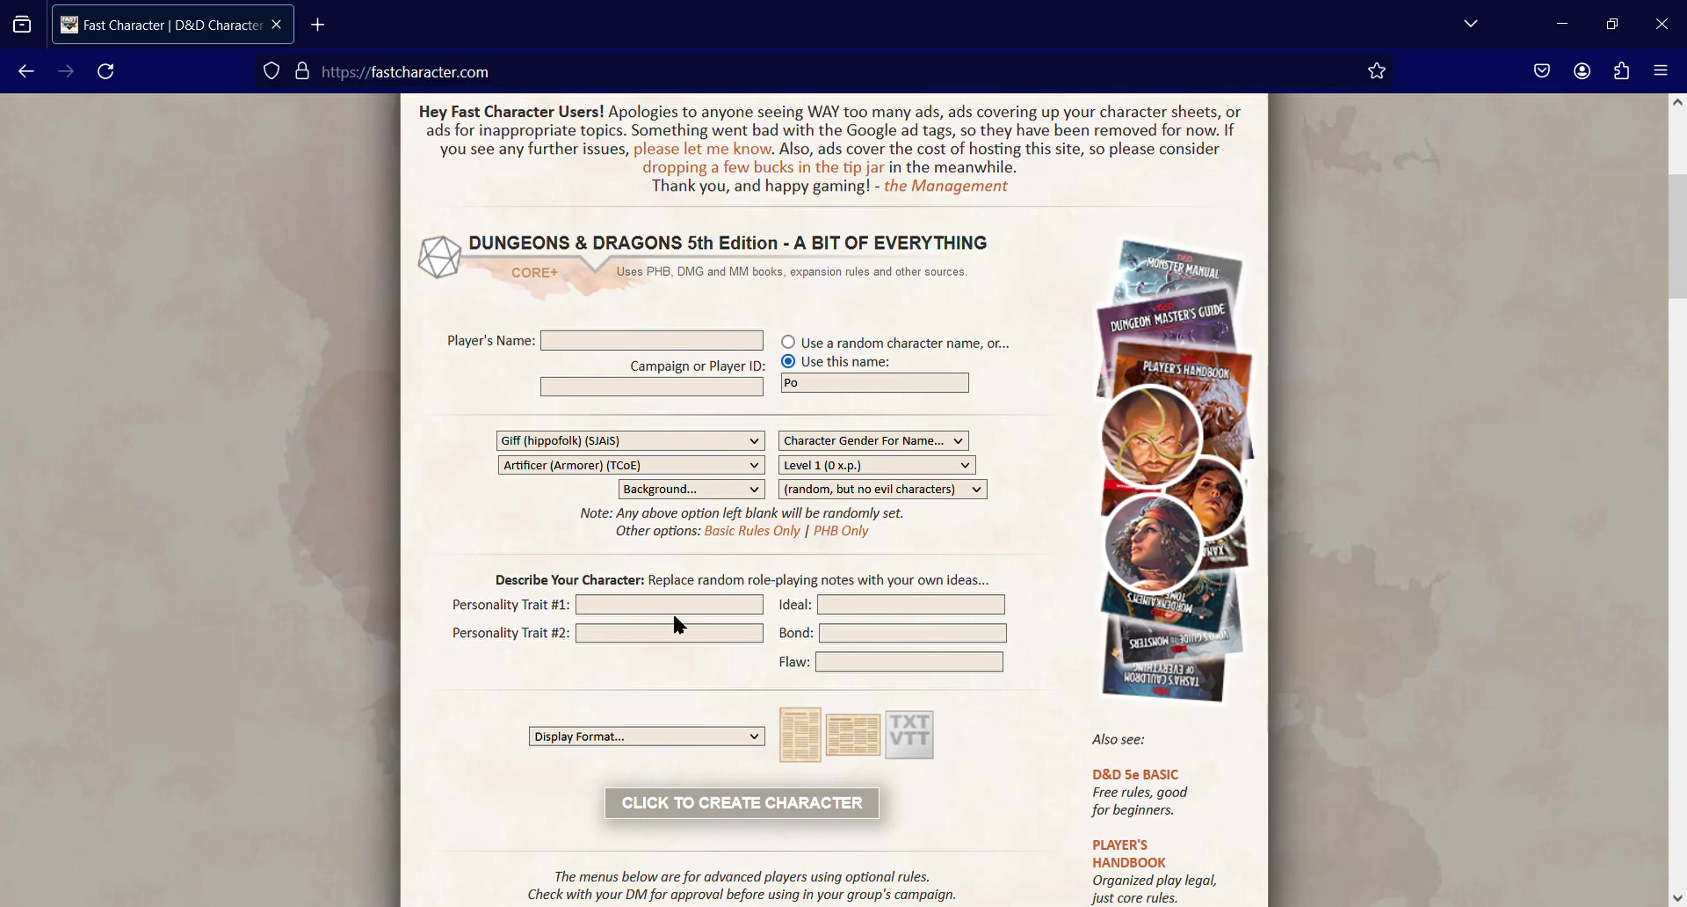
key("Down")
key("Down")
scroll(768, 698, "down", 4)
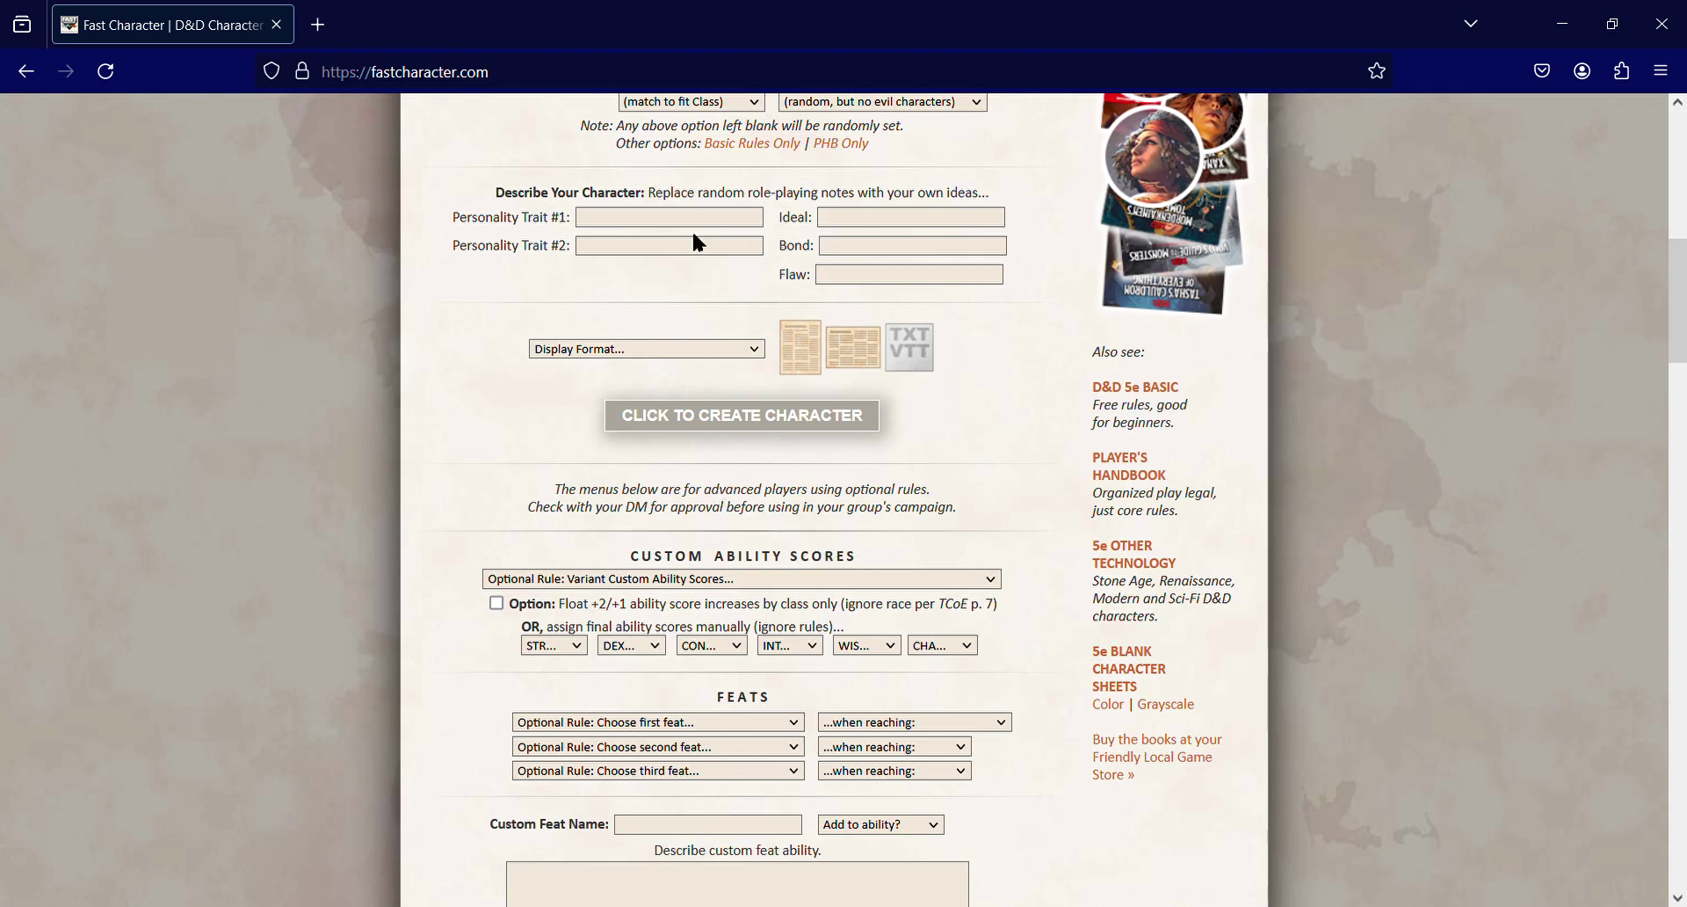
Choose the '* 15, 15, 15, 8, 8, 8' custom ability scores and review the optional sections
key("Down")
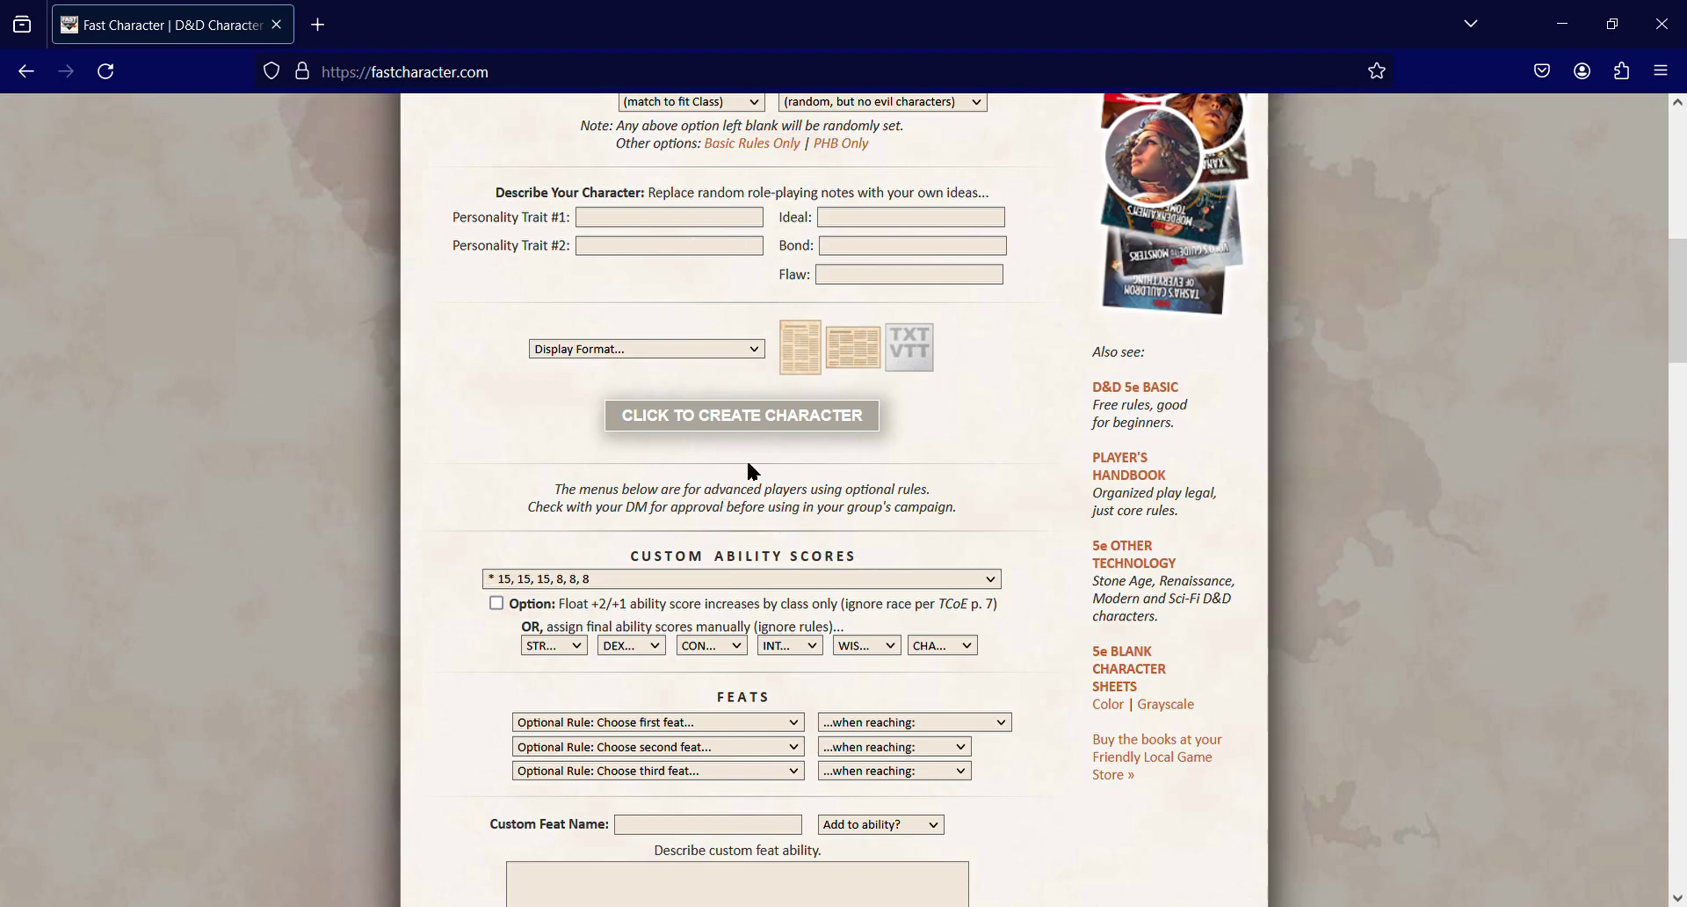
scroll(748, 464, "down", 6)
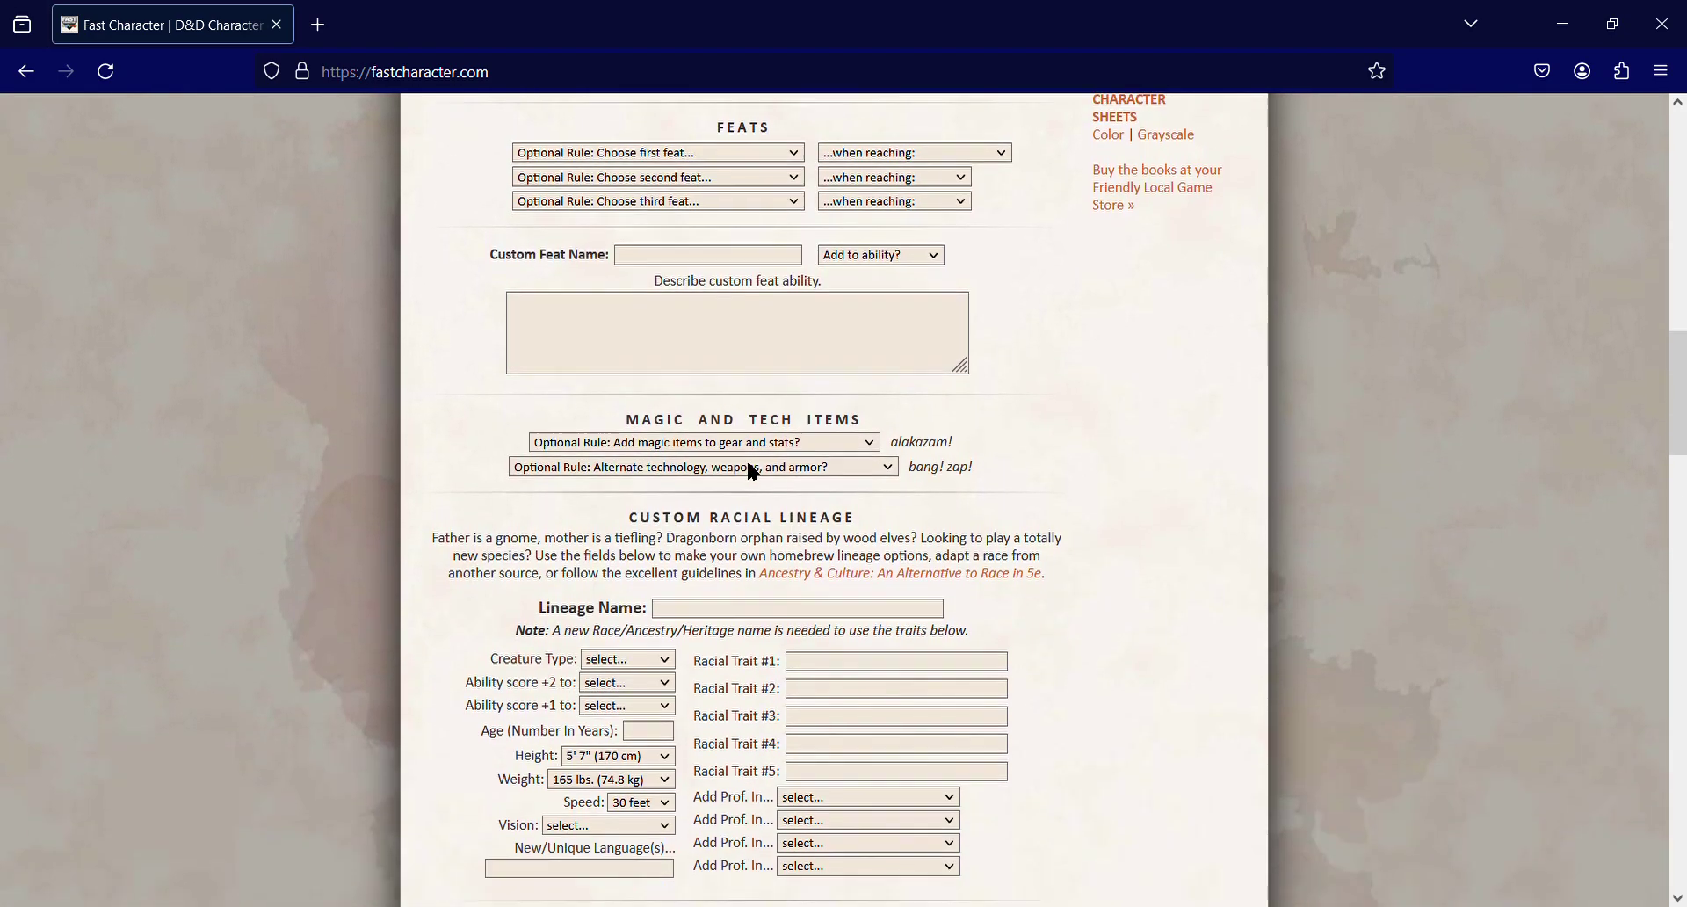
scroll(753, 472, "down", 6)
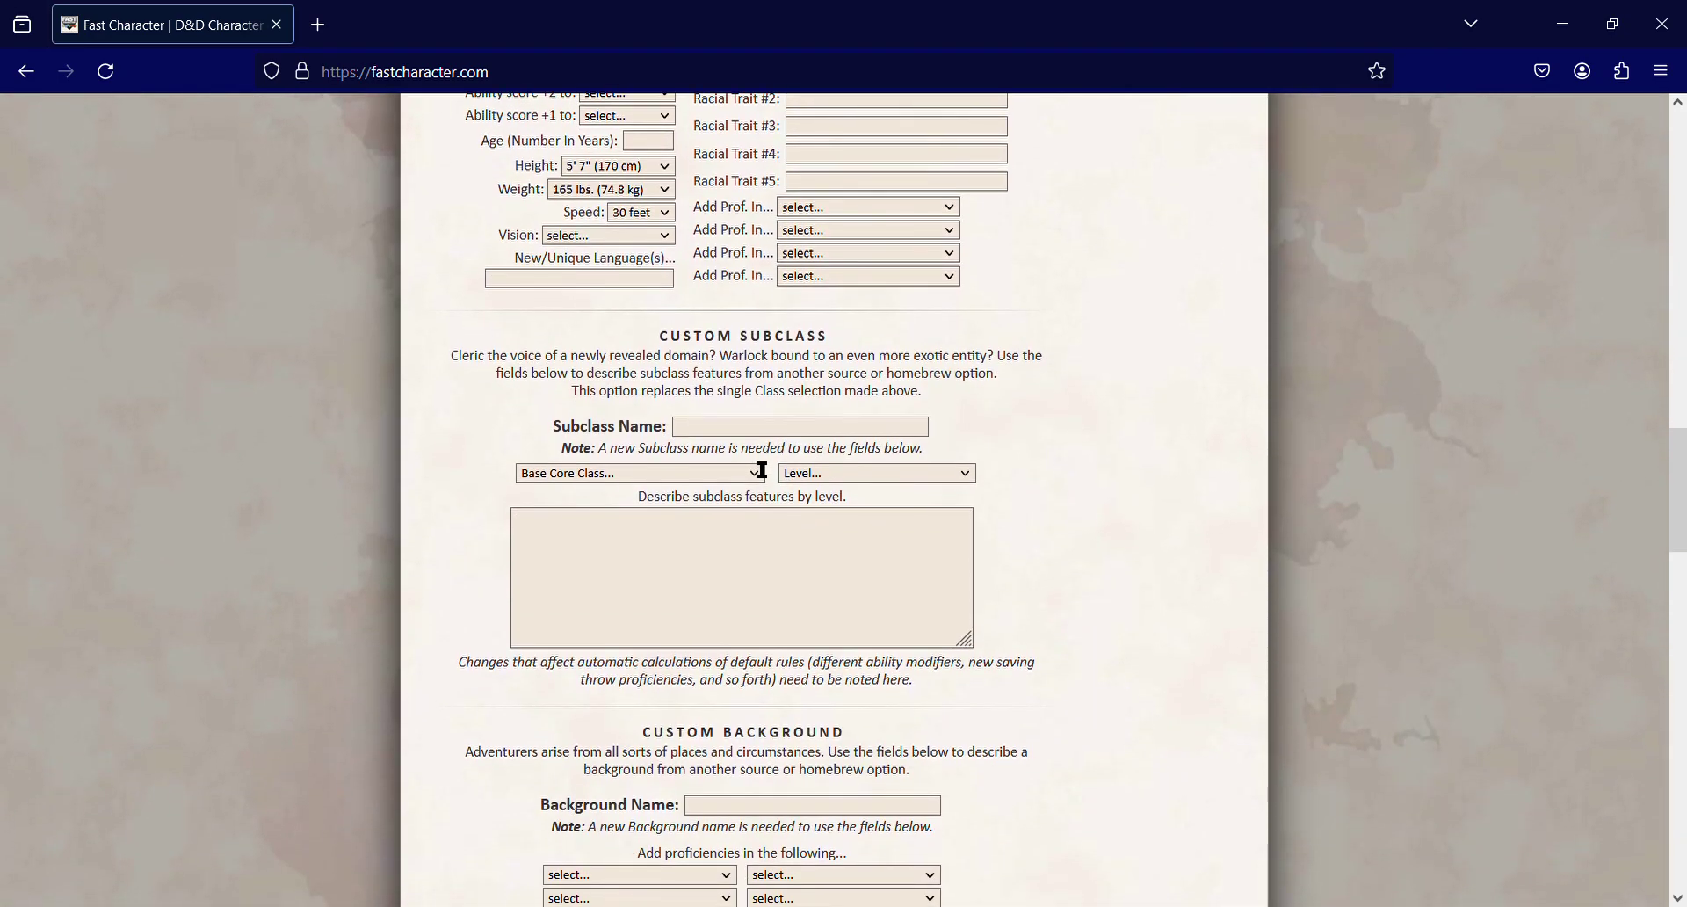
scroll(761, 470, "down", 5)
scroll(761, 470, "up", 6)
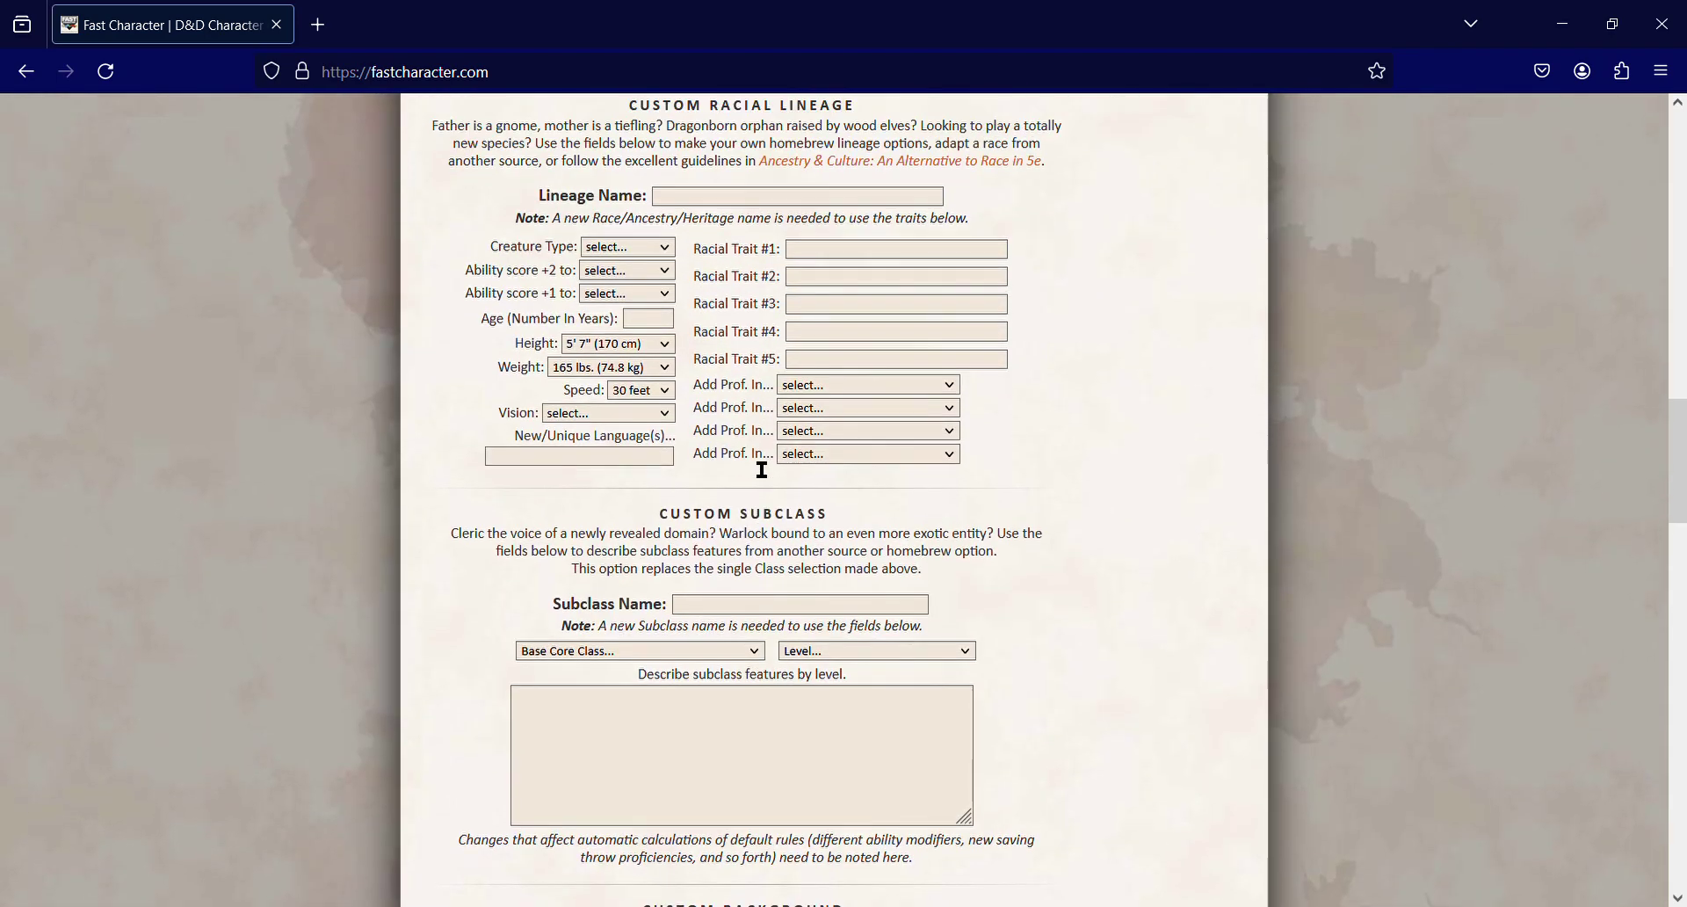
scroll(762, 470, "up", 10)
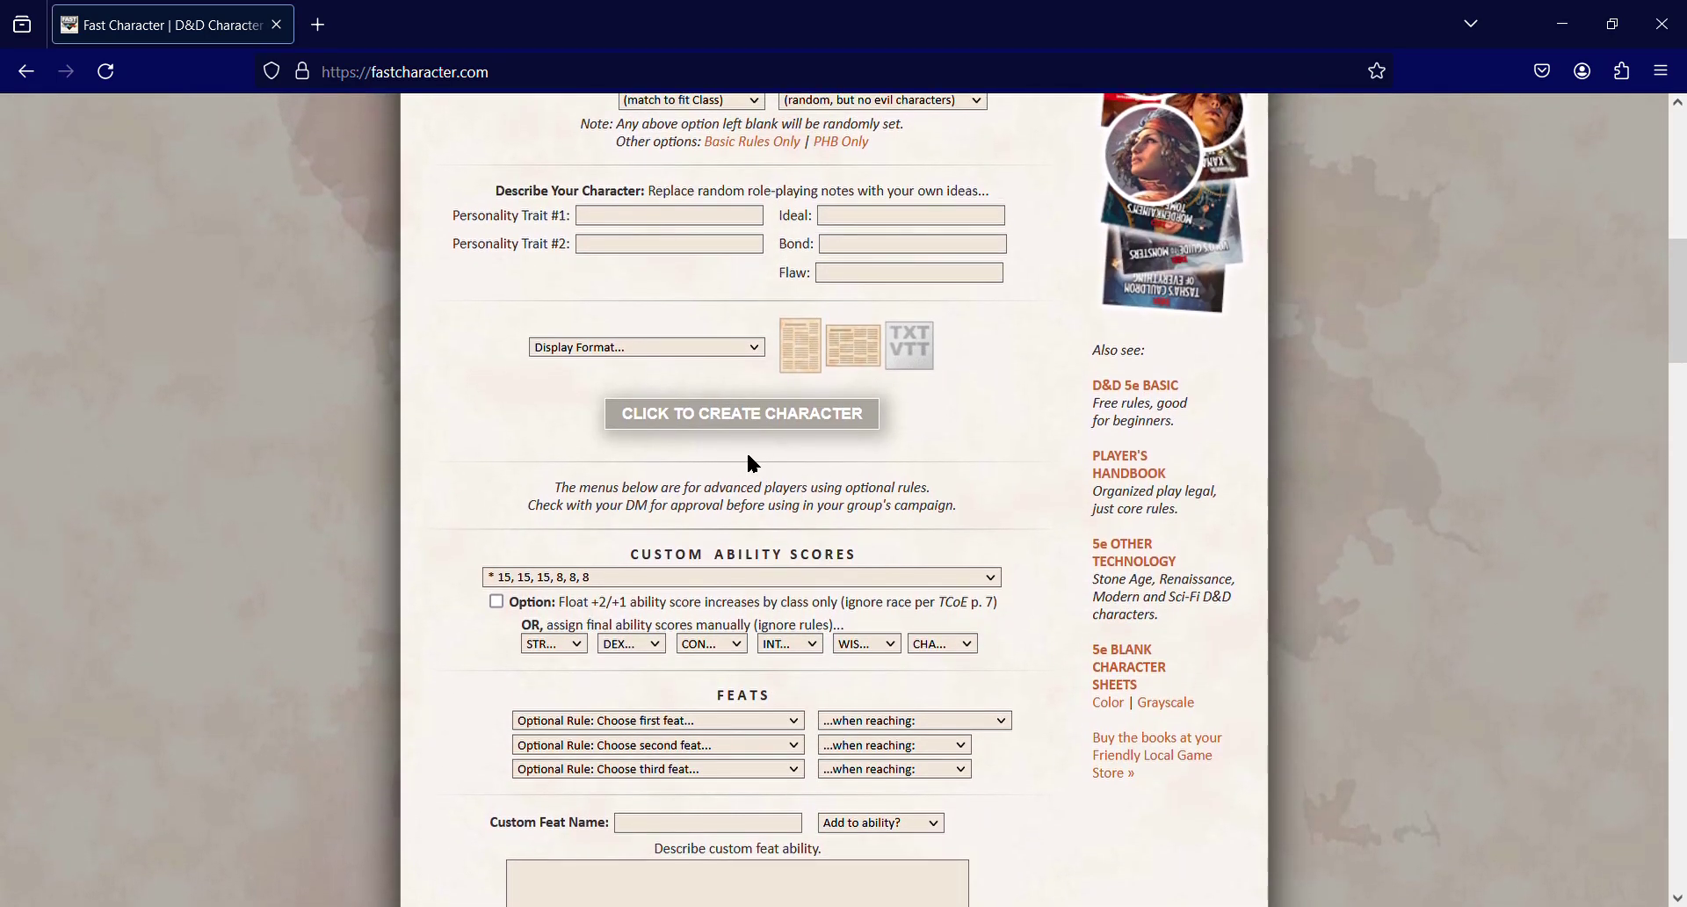
scroll(731, 430, "up", 8)
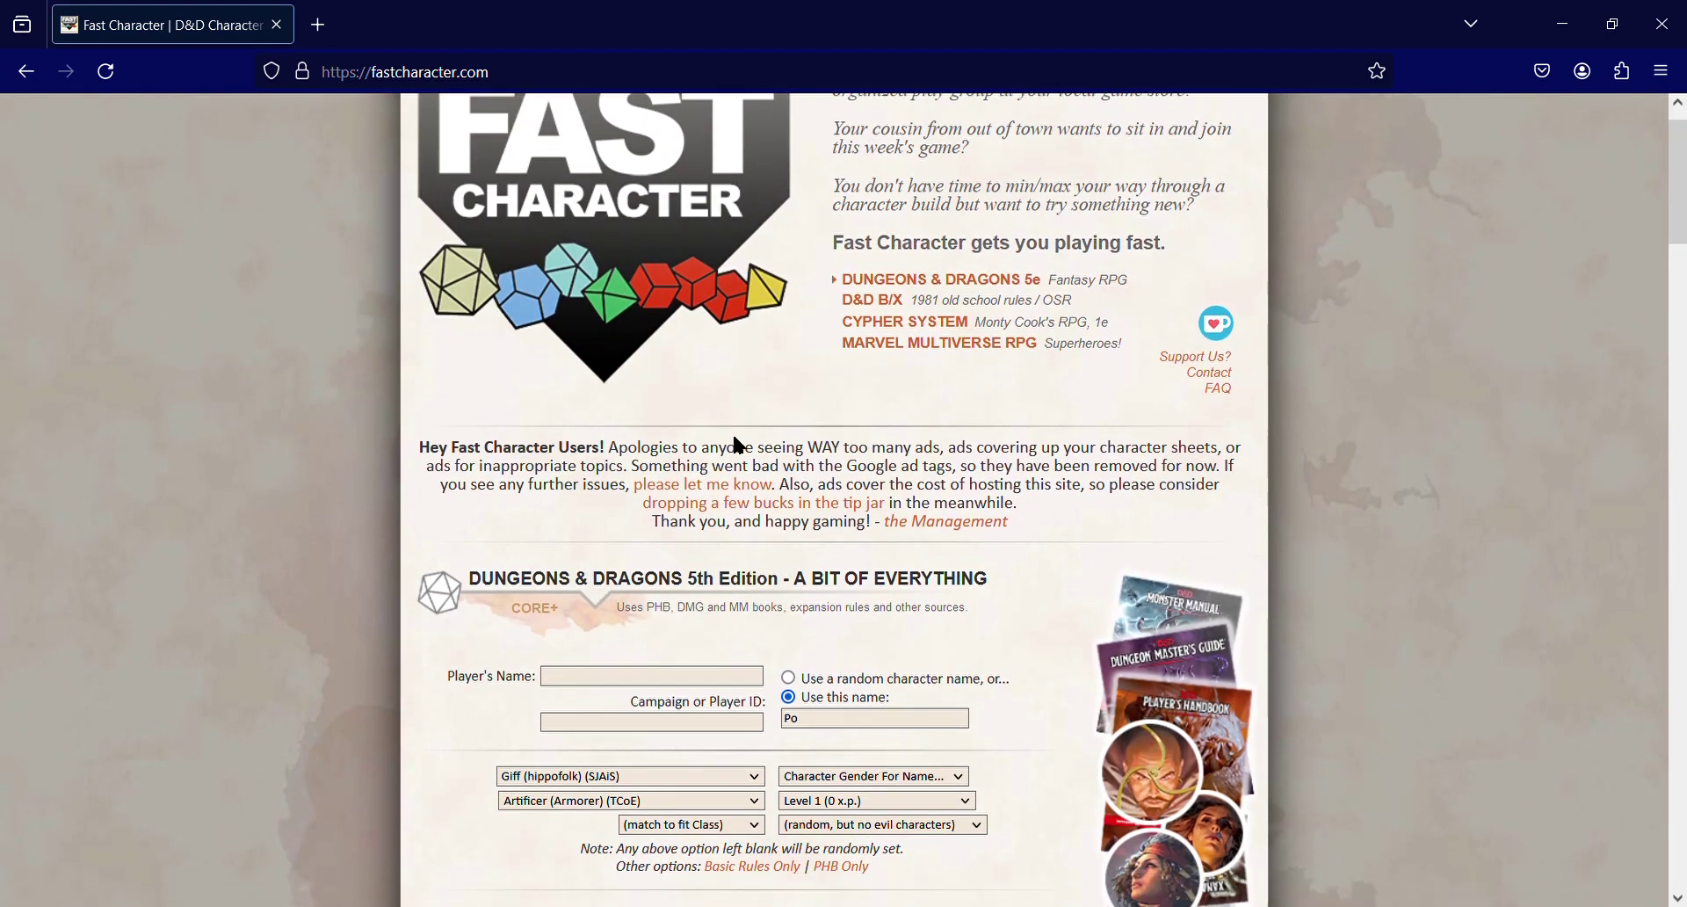
scroll(738, 444, "down", 2)
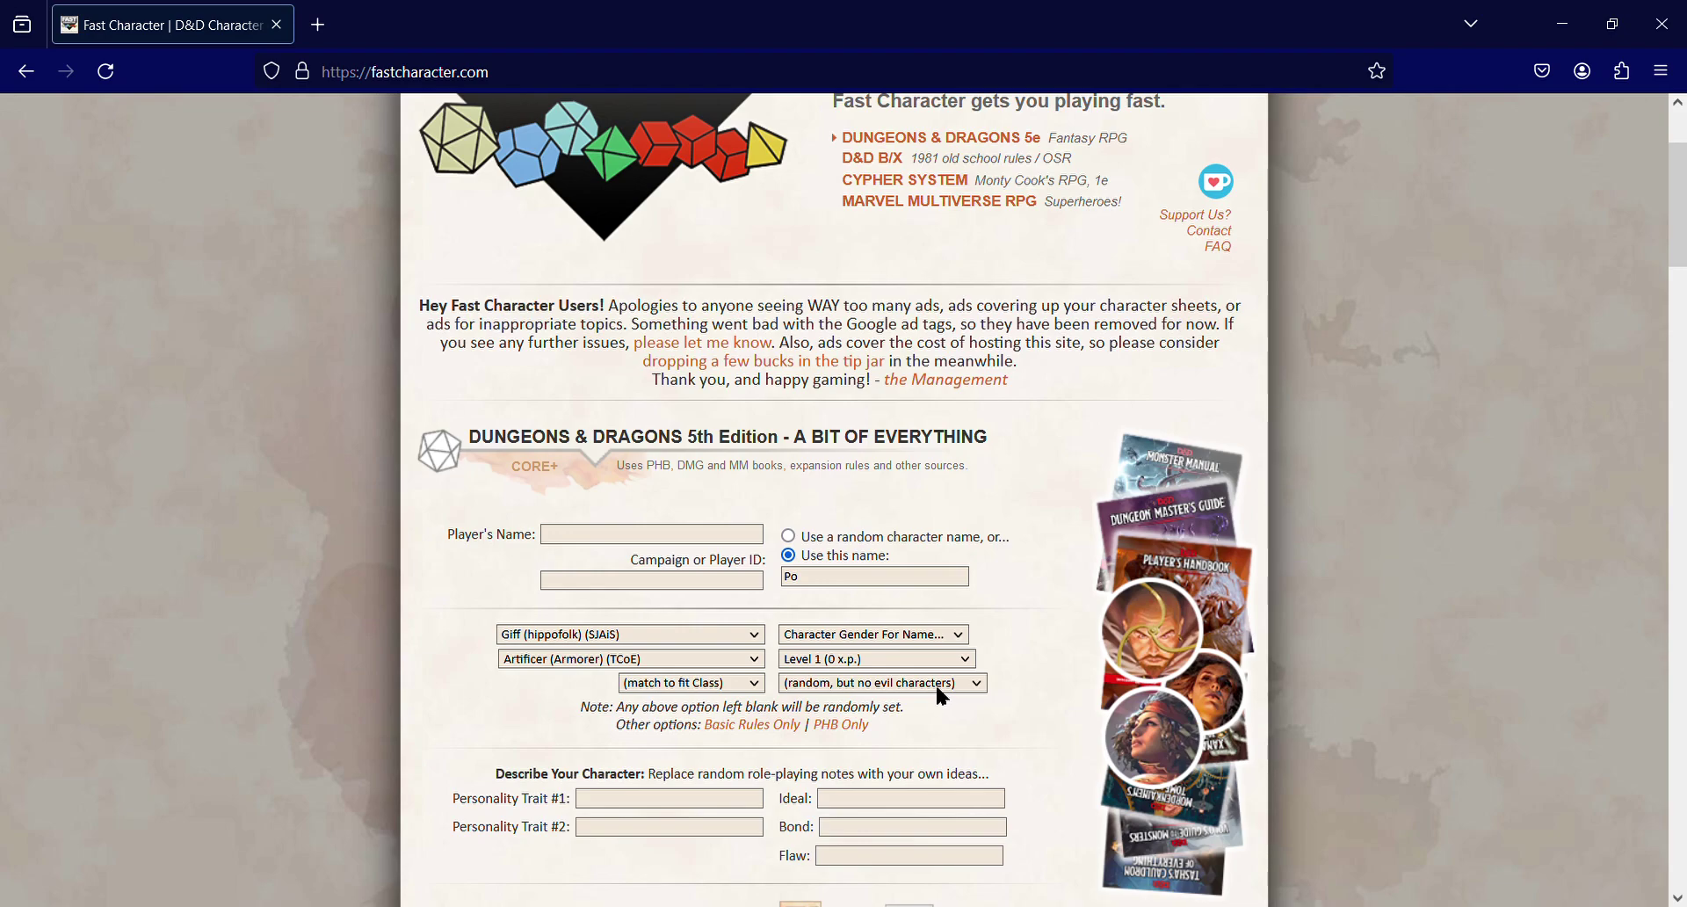
scroll(937, 689, "down", 5)
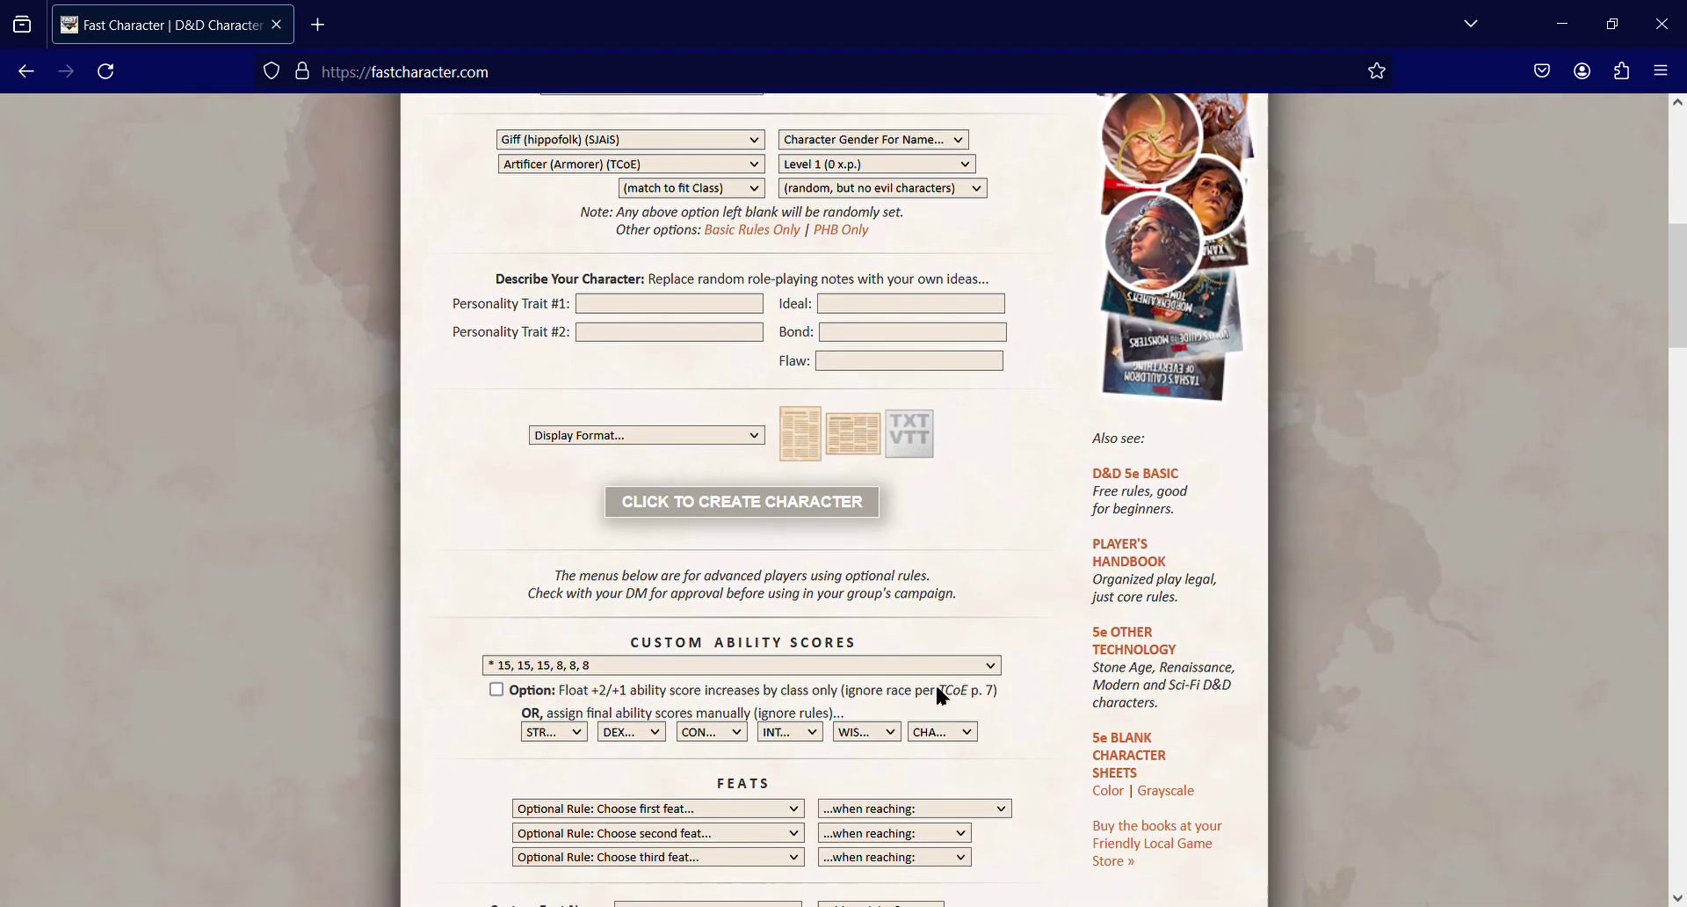
scroll(782, 589, "up", 1)
Create Po's Giff Artificer 1 sheet, print it with Ctrl+P, and close the print window
left_click(754, 604)
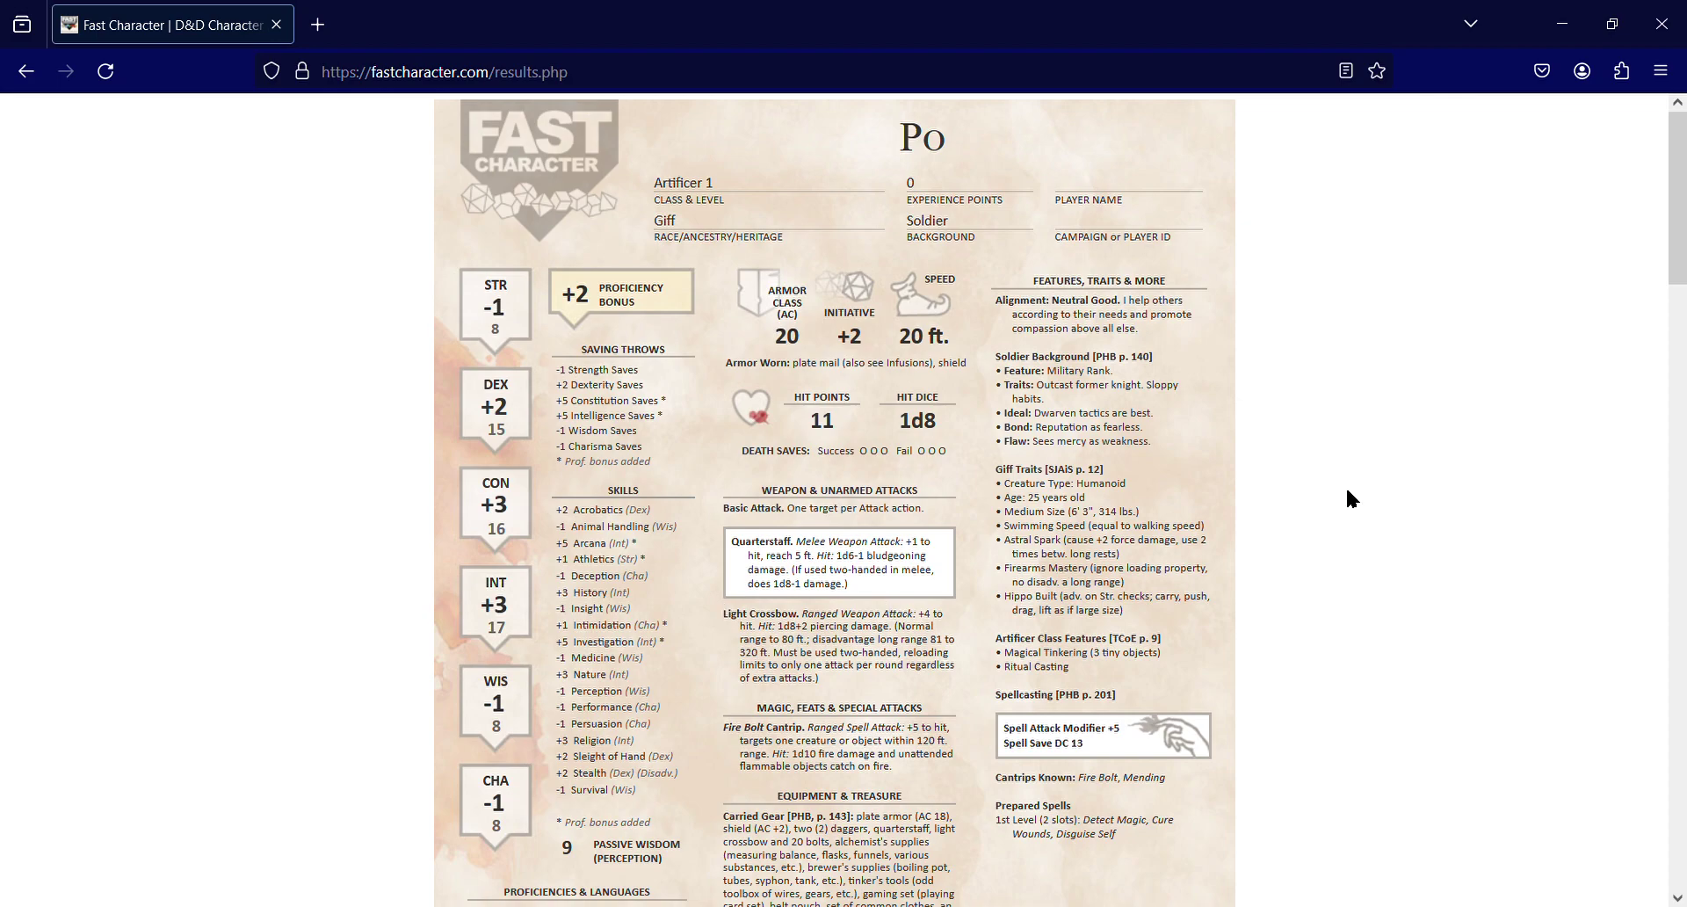
scroll(1357, 598, "down", 2)
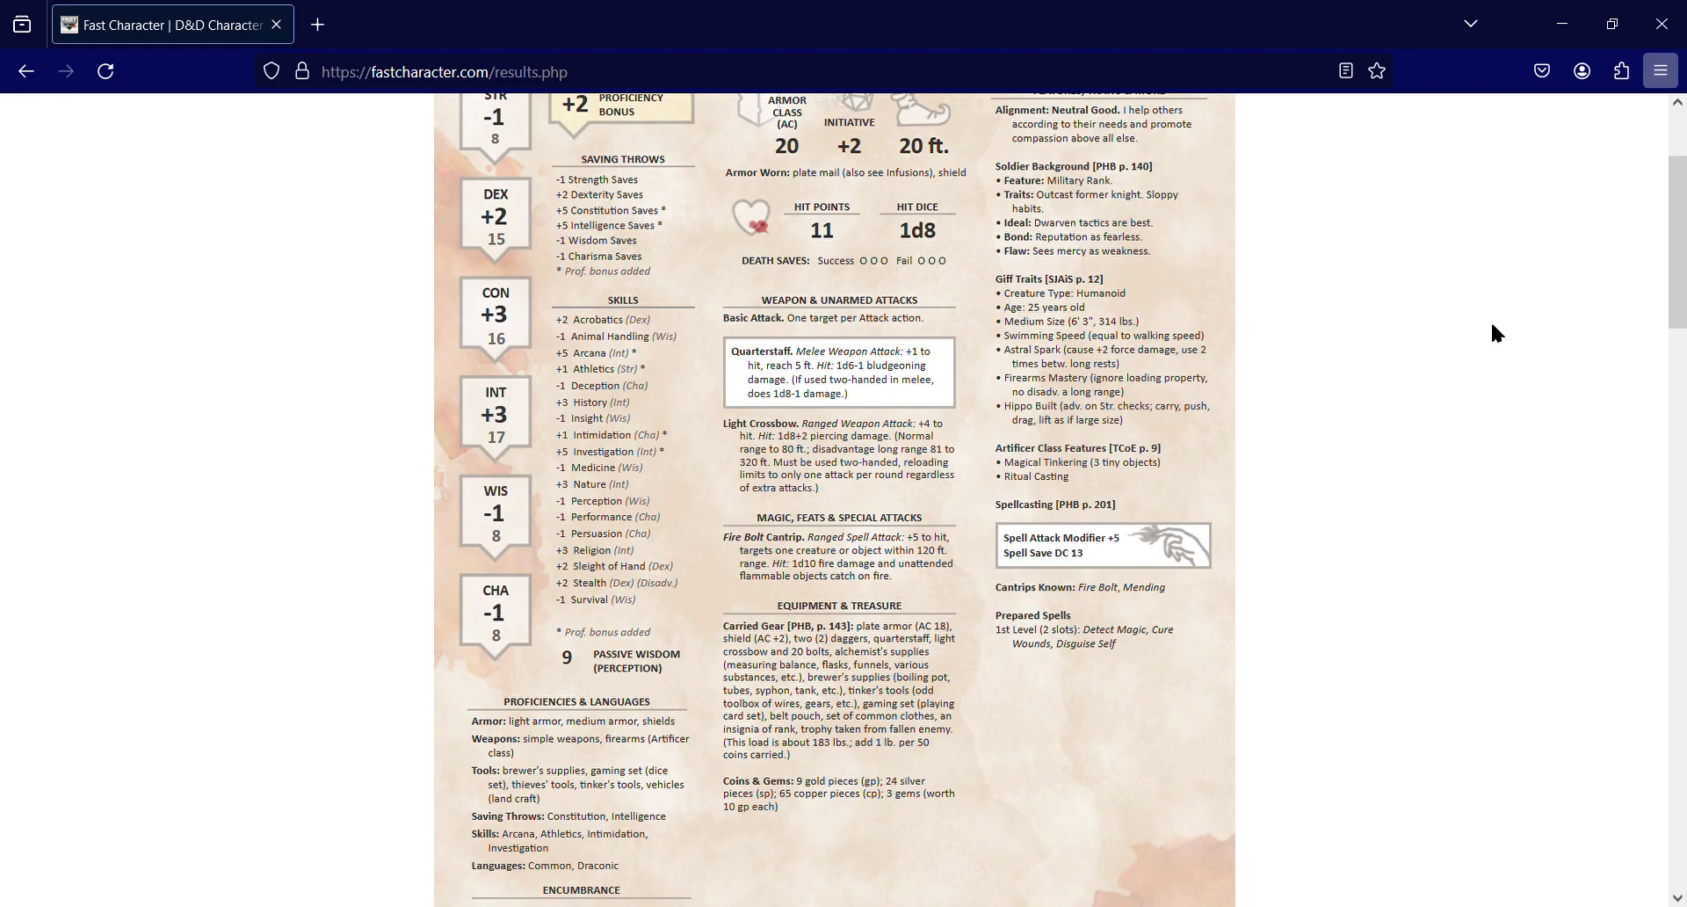
key("ctrl+p")
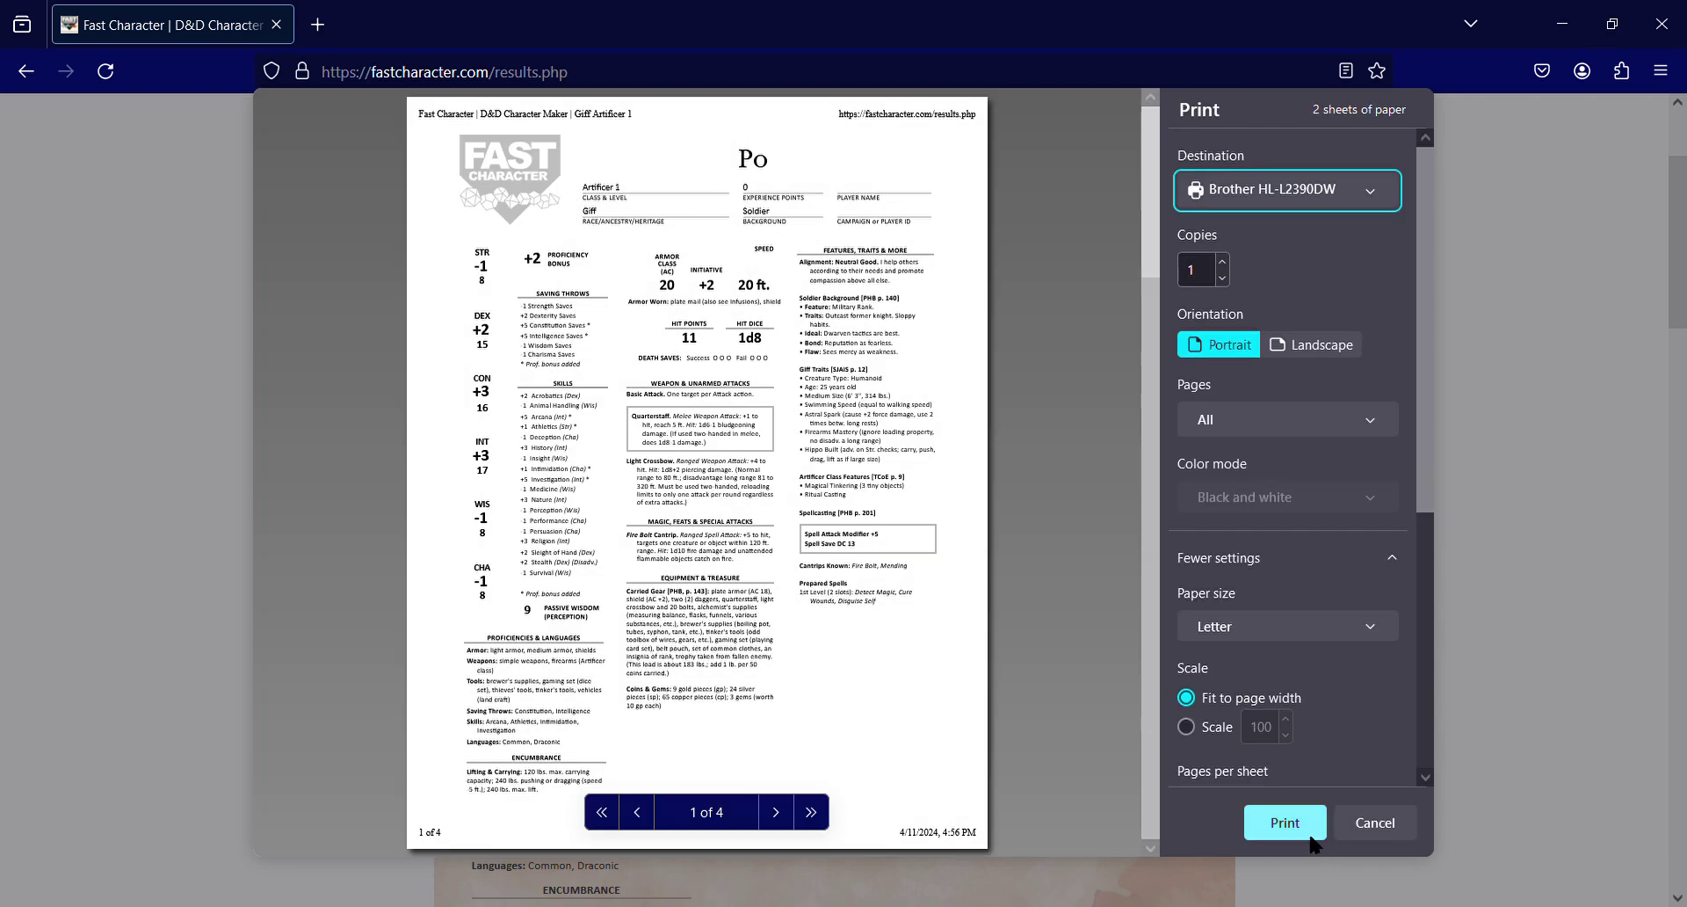
left_click(1283, 822)
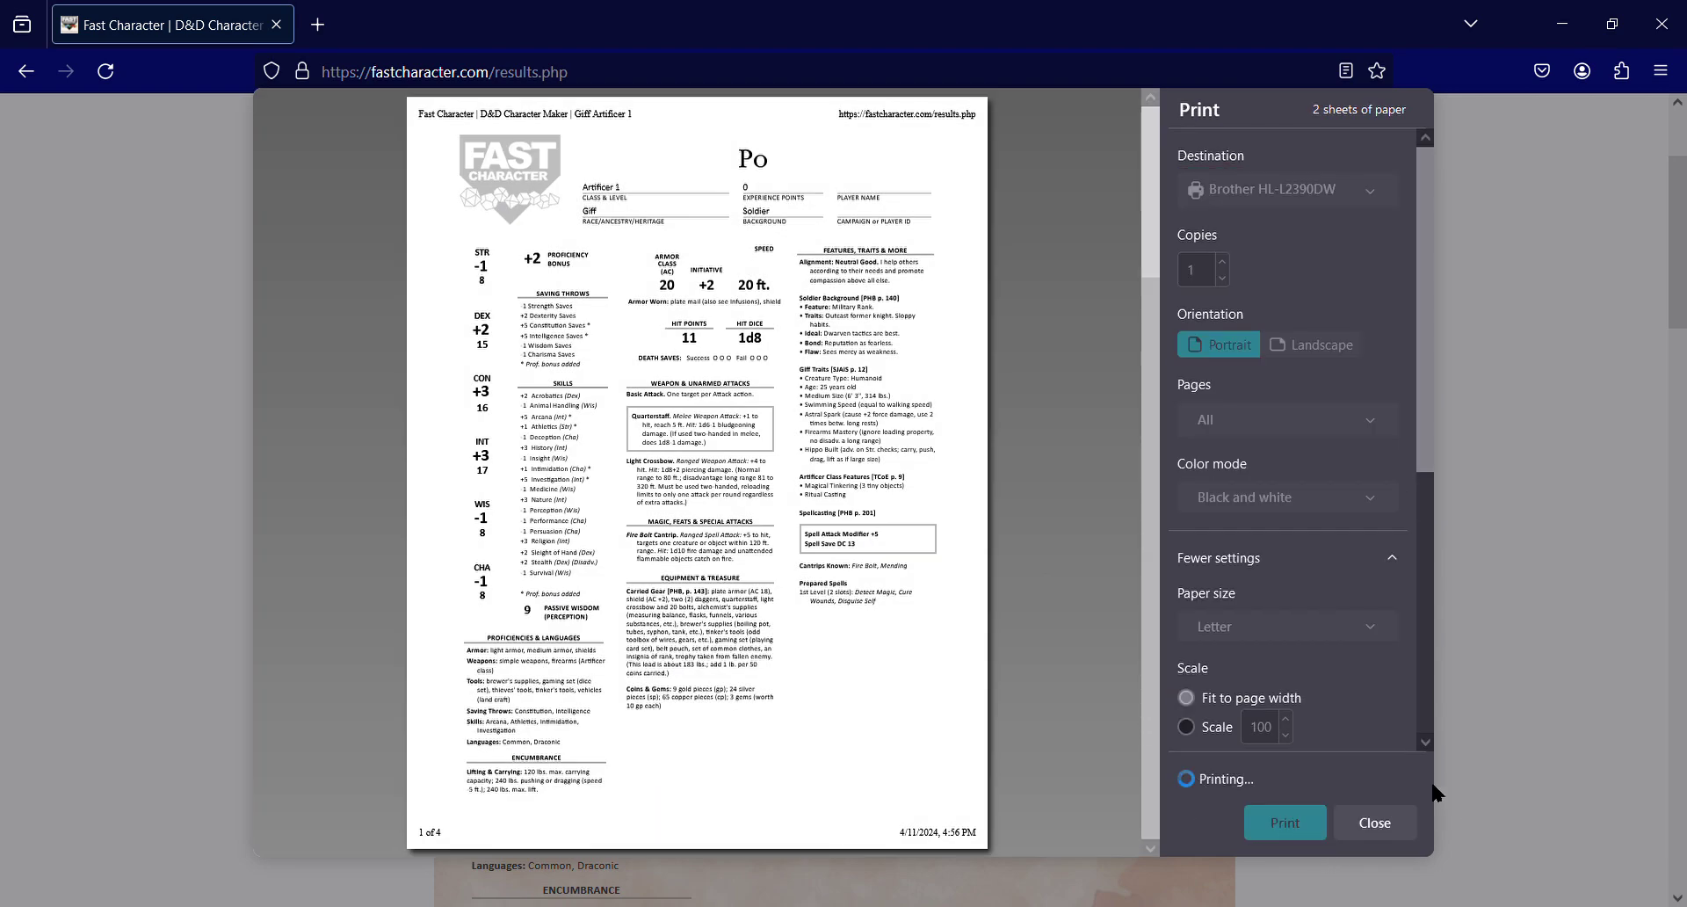
left_click(1376, 825)
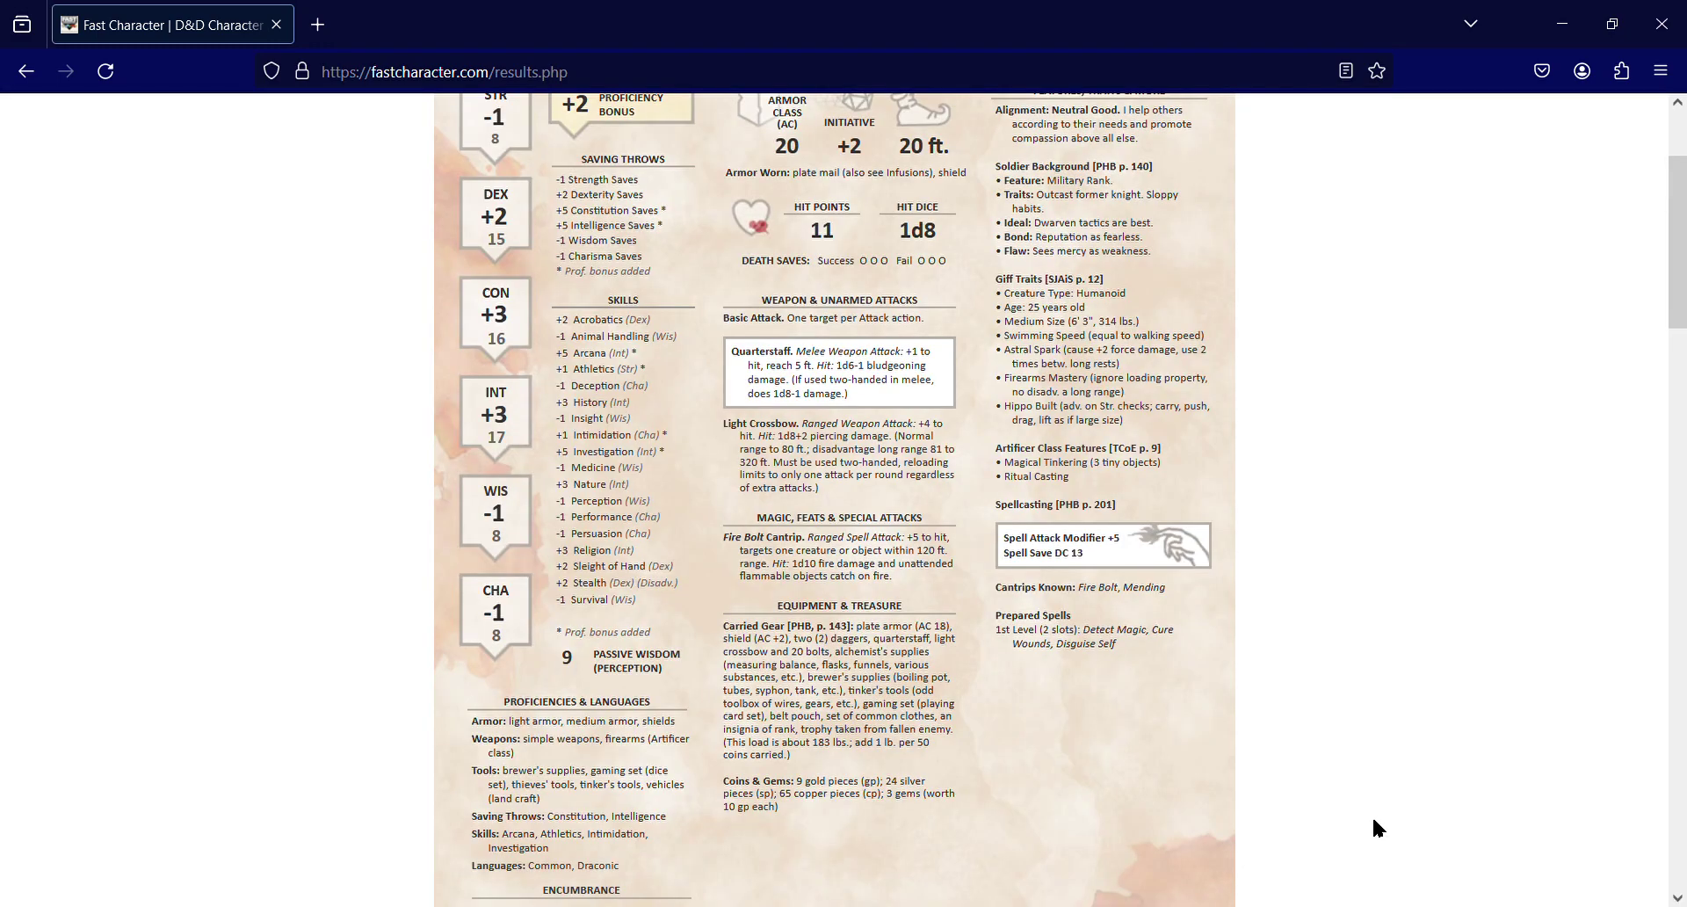
scroll(1076, 661, "up", 3)
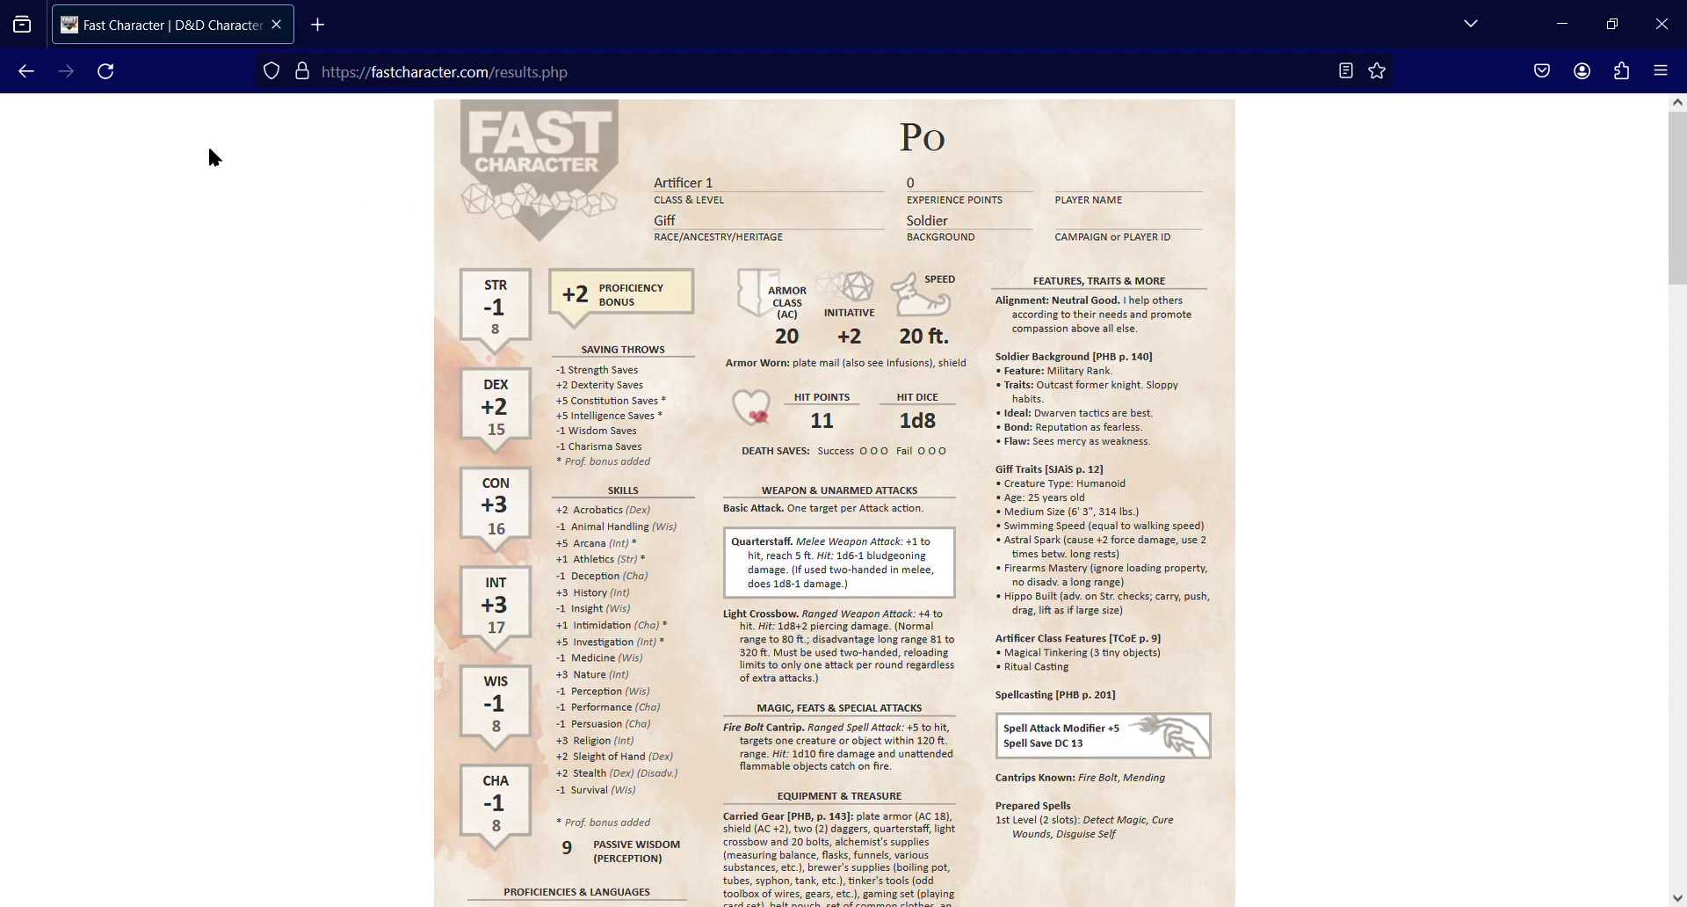
Back on the form, switch the class to Barbarian (Wild Magic) (TCoE) and create the sheet
left_click(27, 74)
scroll(459, 485, "up", 6)
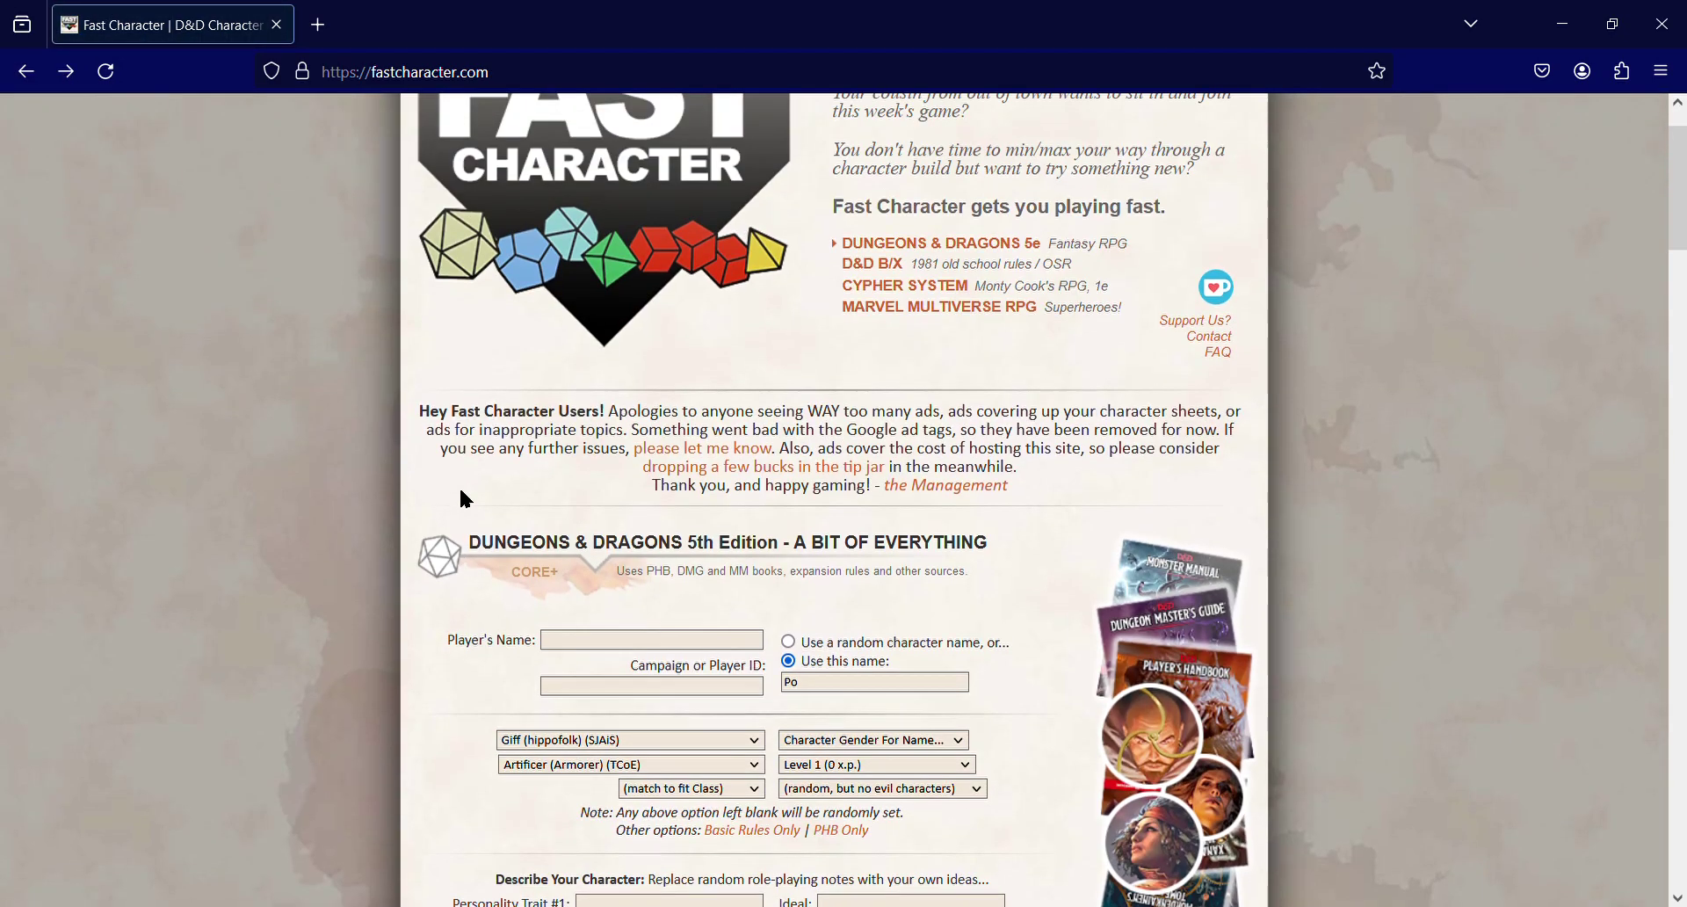
scroll(474, 504, "down", 3)
scroll(474, 504, "down", 2)
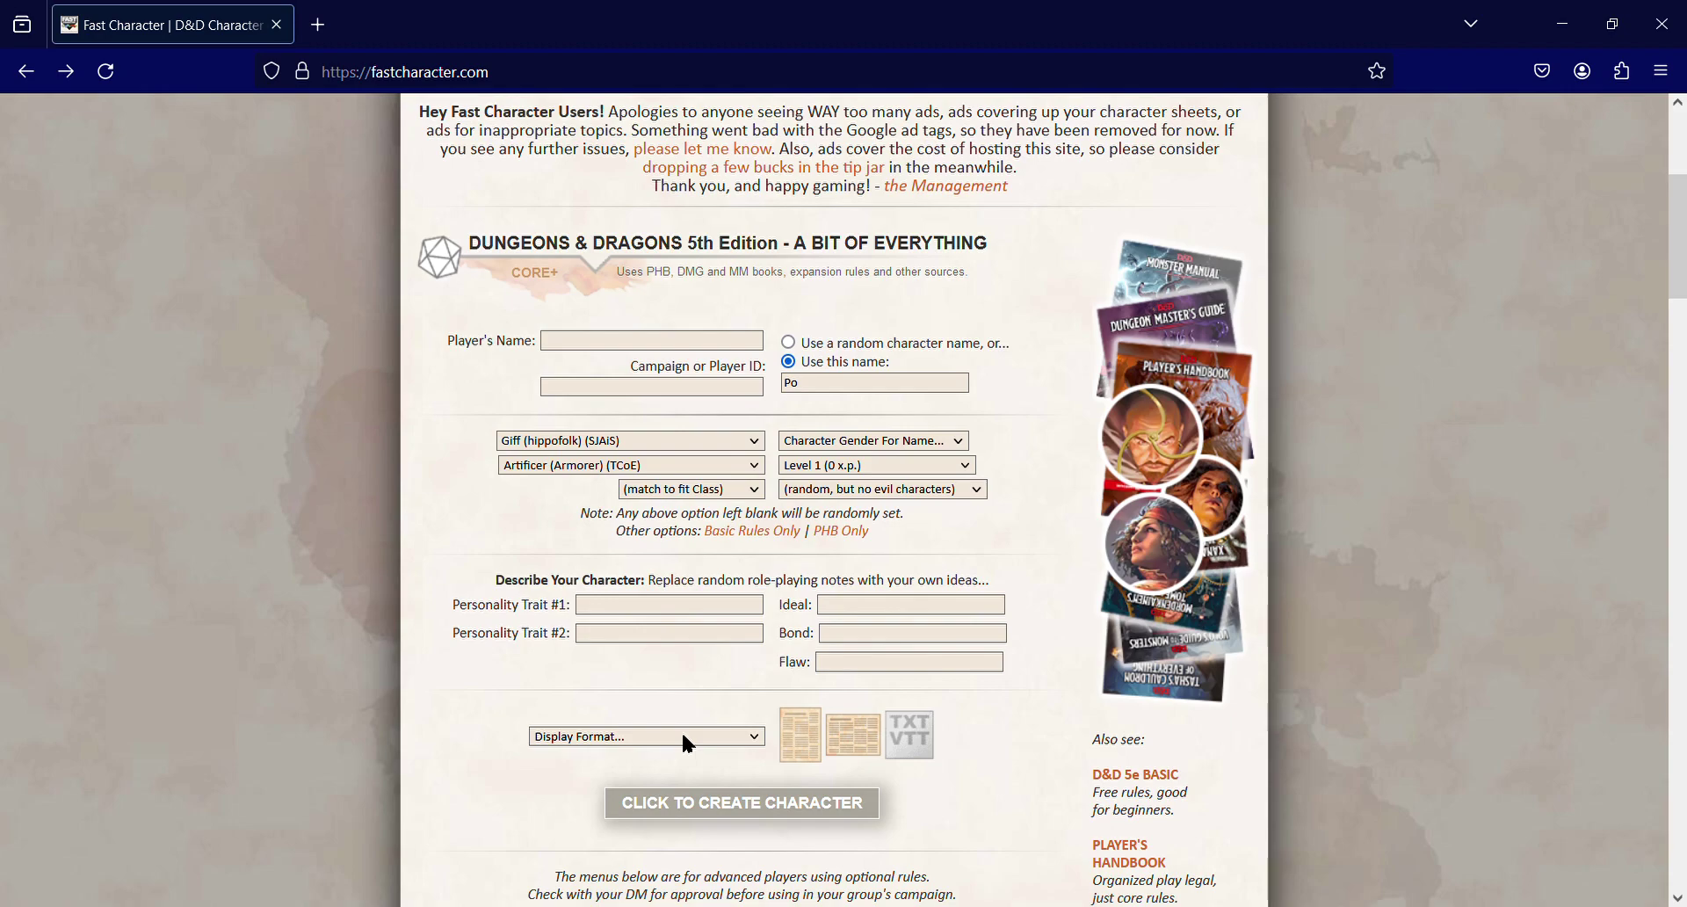
key("Down")
scroll(682, 730, "down", 2)
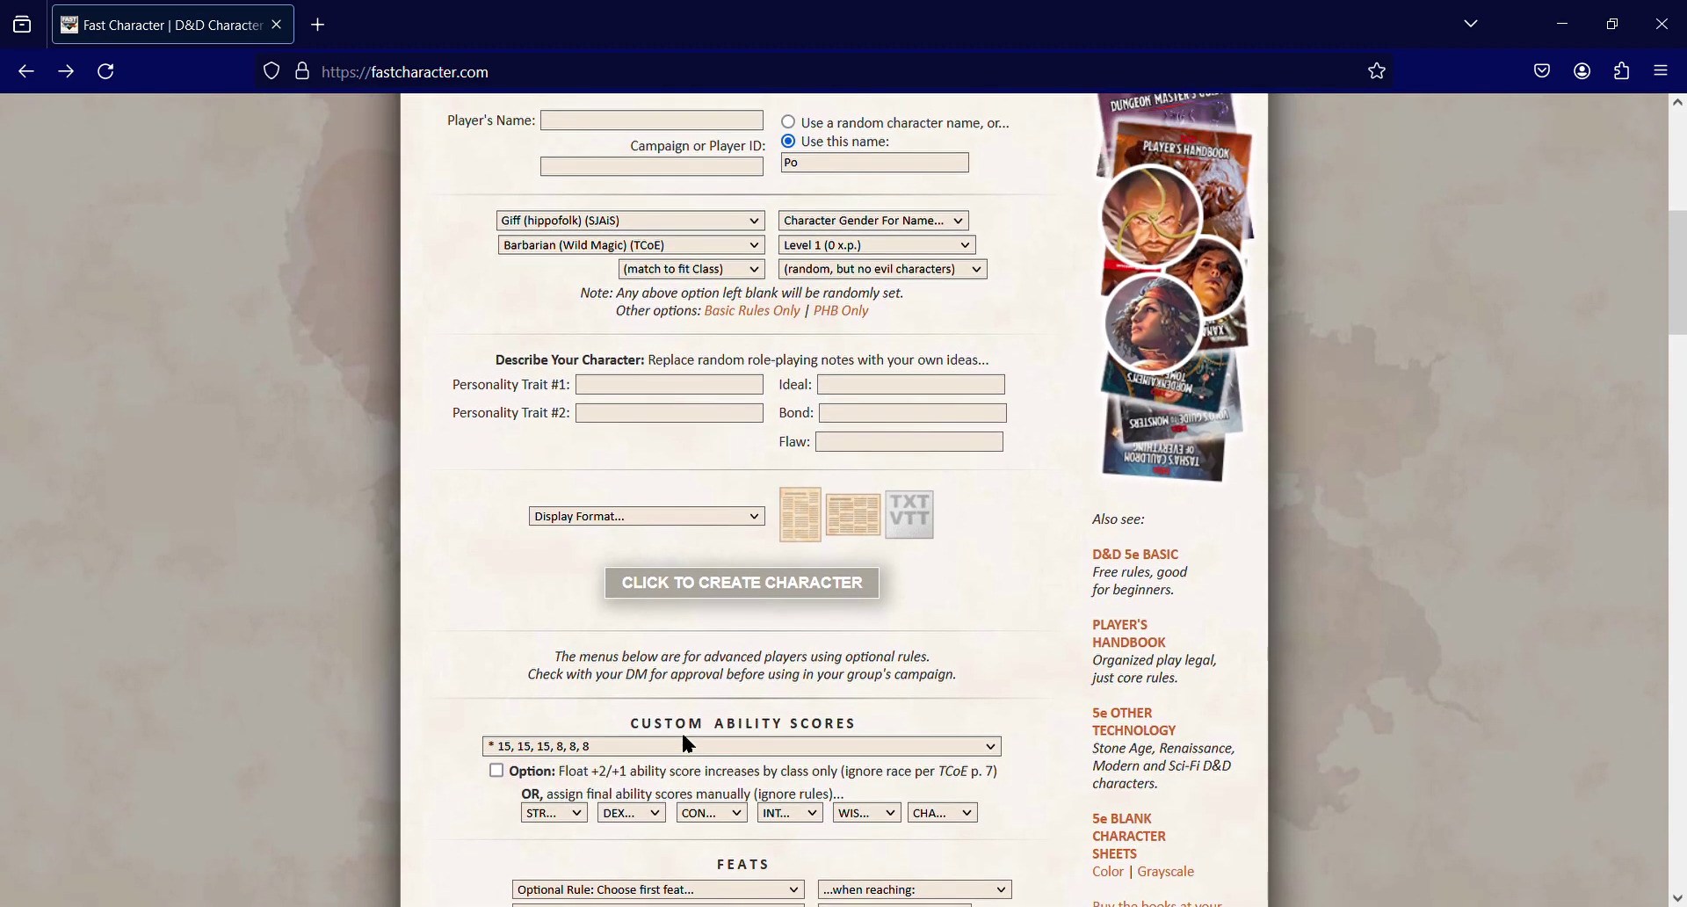
scroll(688, 745, "up", 1)
left_click(771, 604)
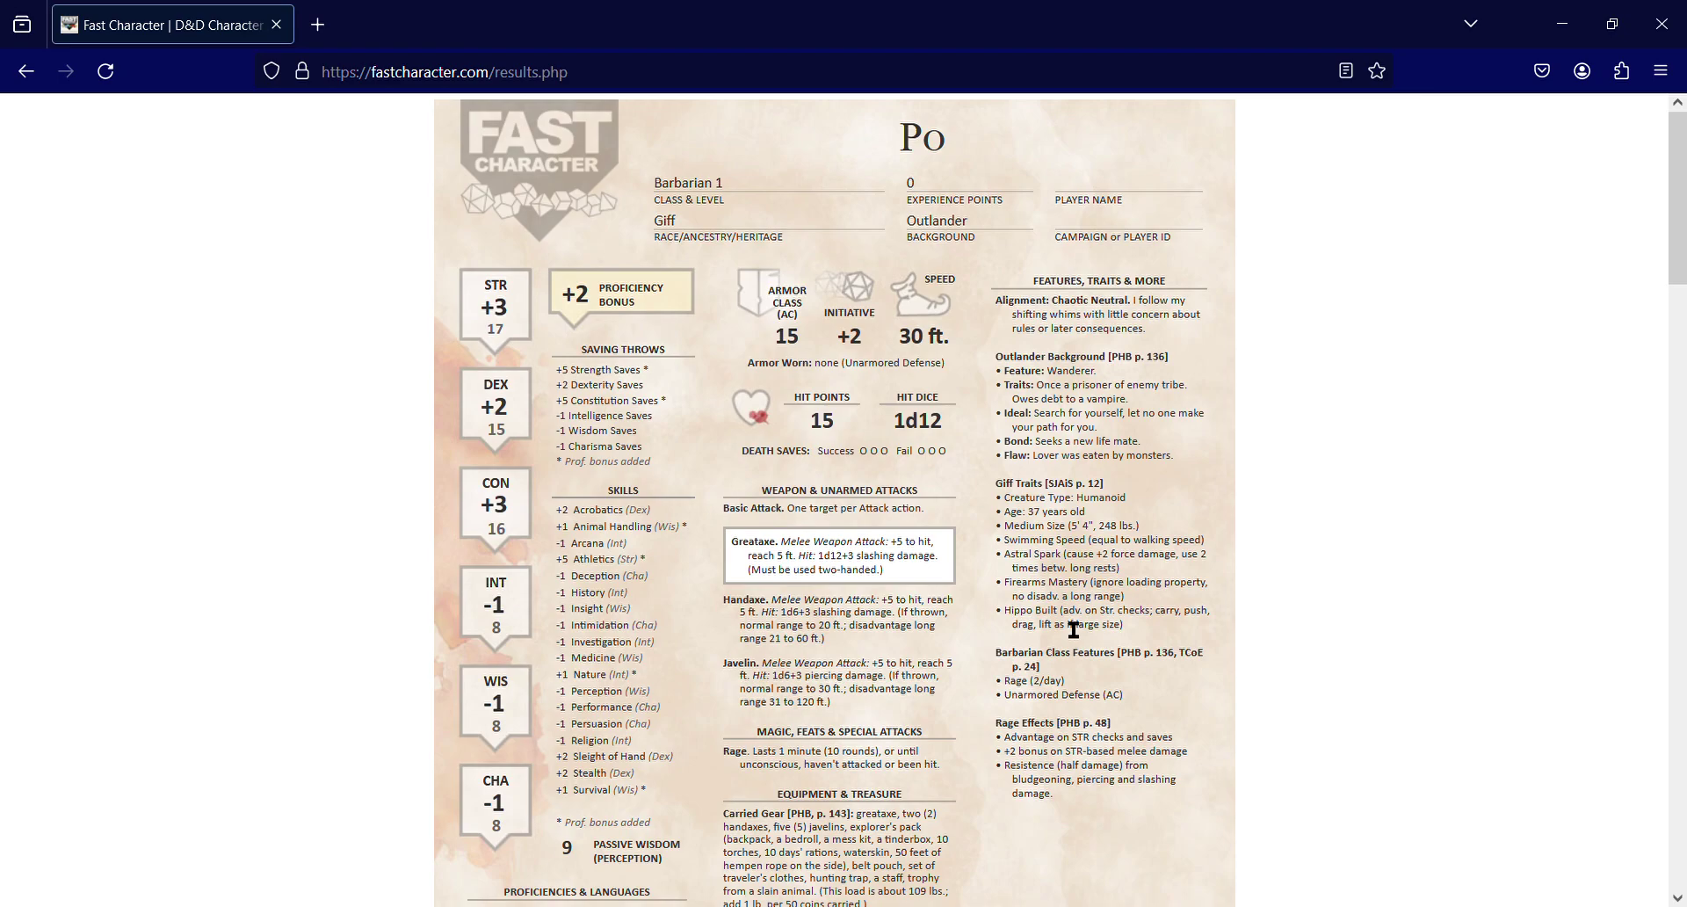
scroll(1073, 630, "down", 5)
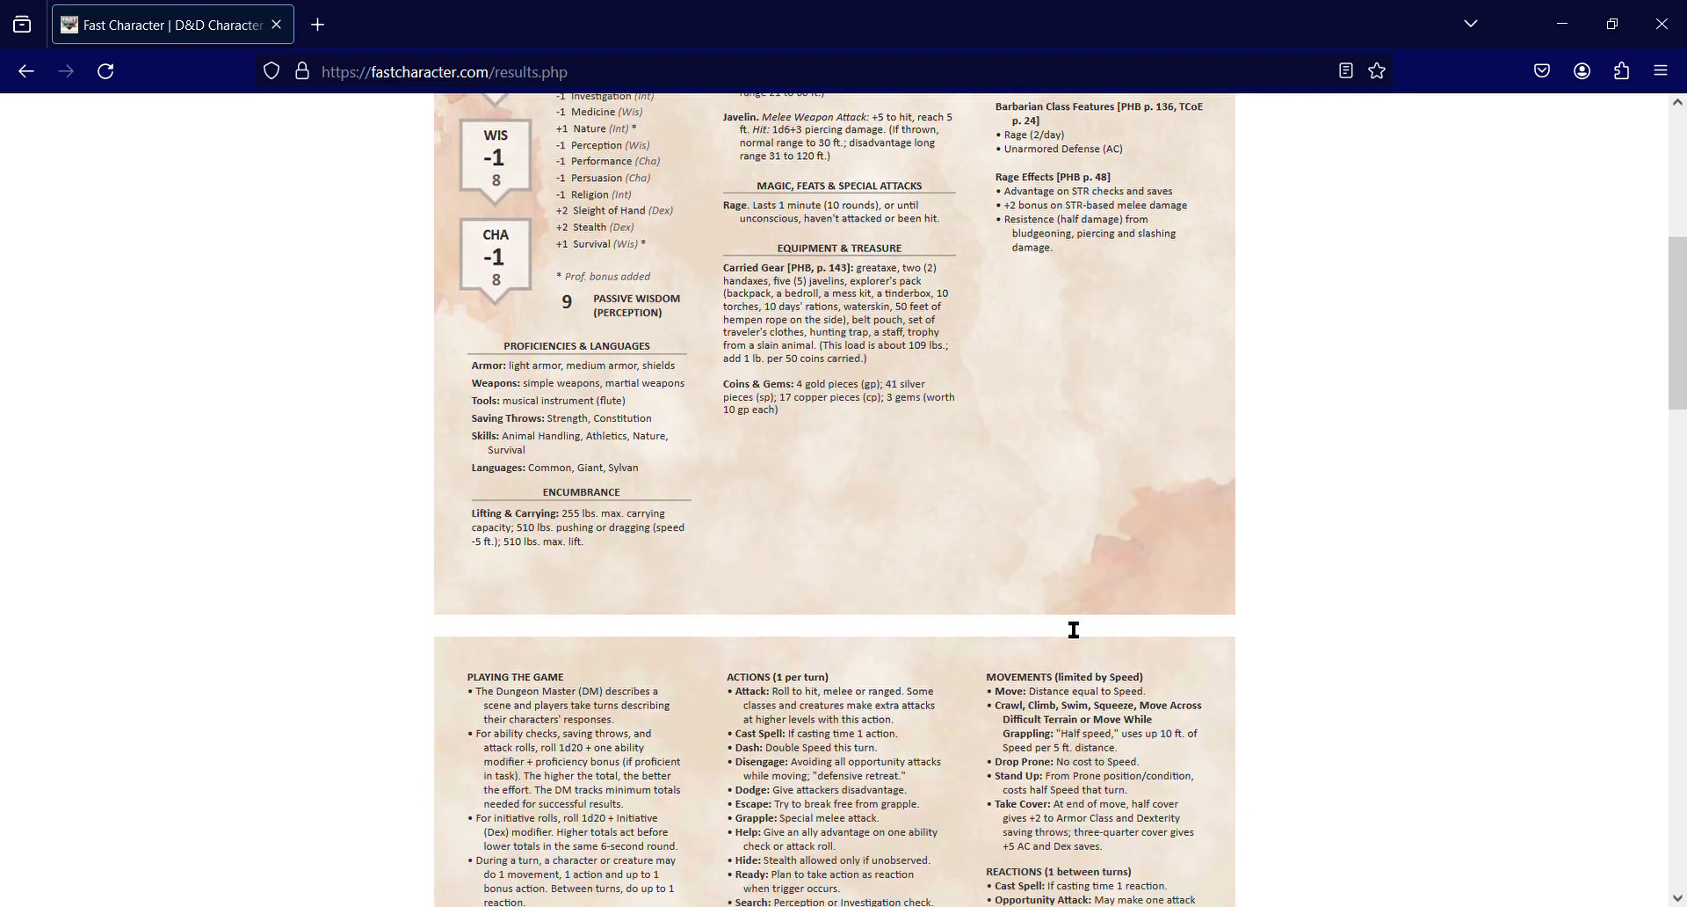
scroll(1073, 630, "up", 6)
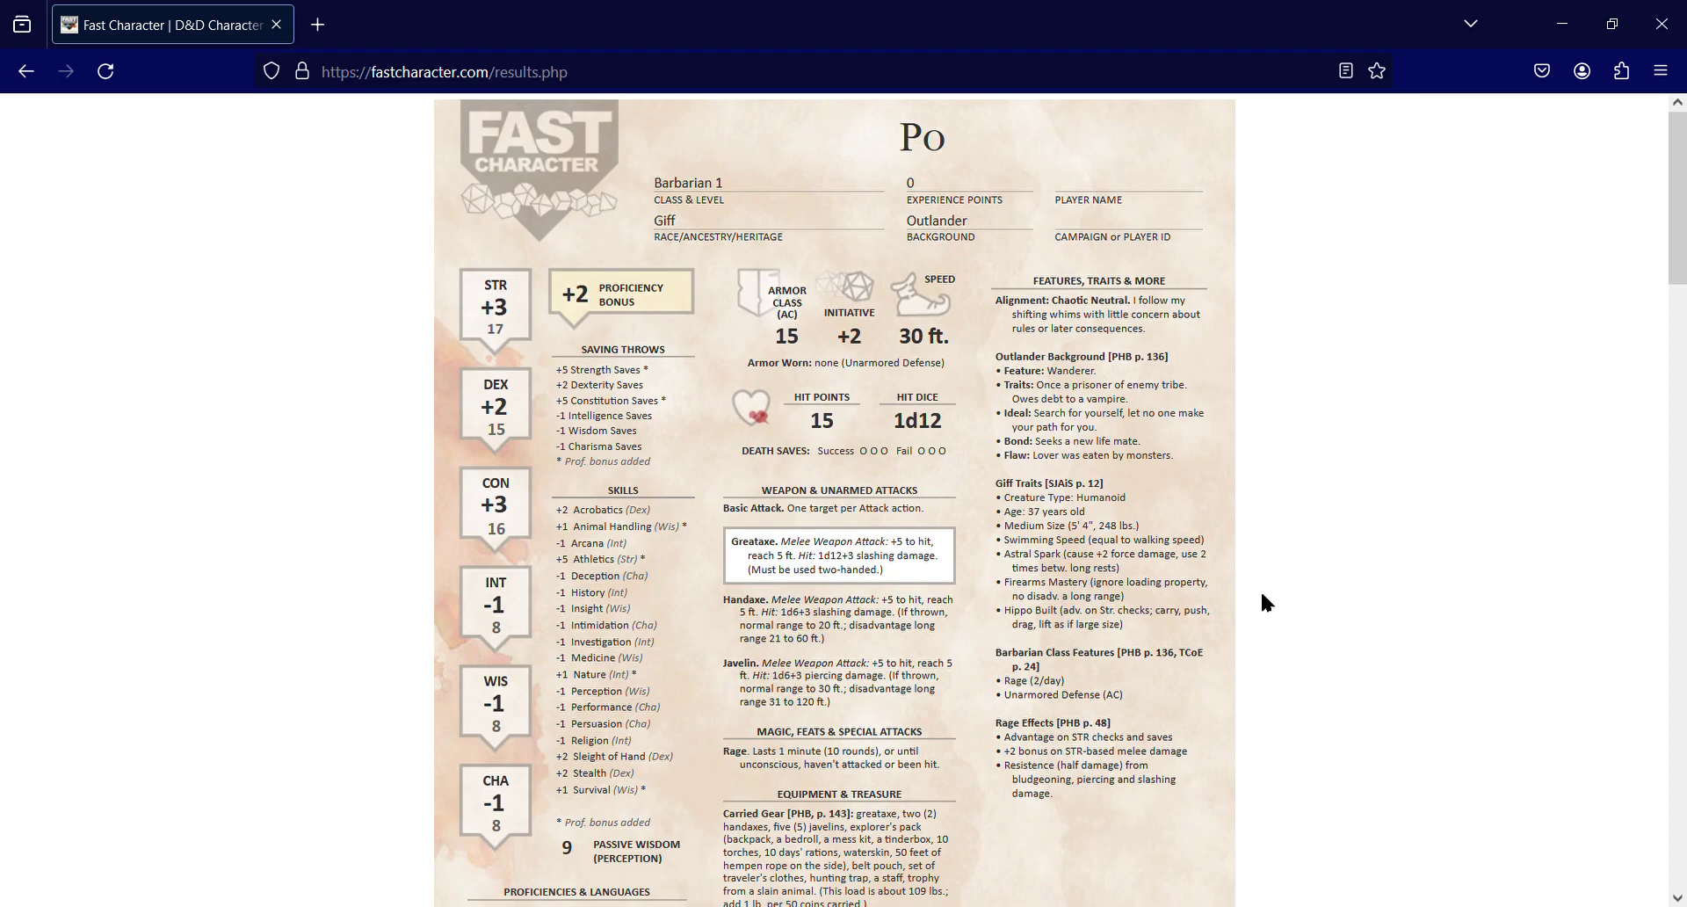
Print the Barbarian 1 sheet using Print from the Firefox menu
left_click(1661, 70)
left_click(1525, 466)
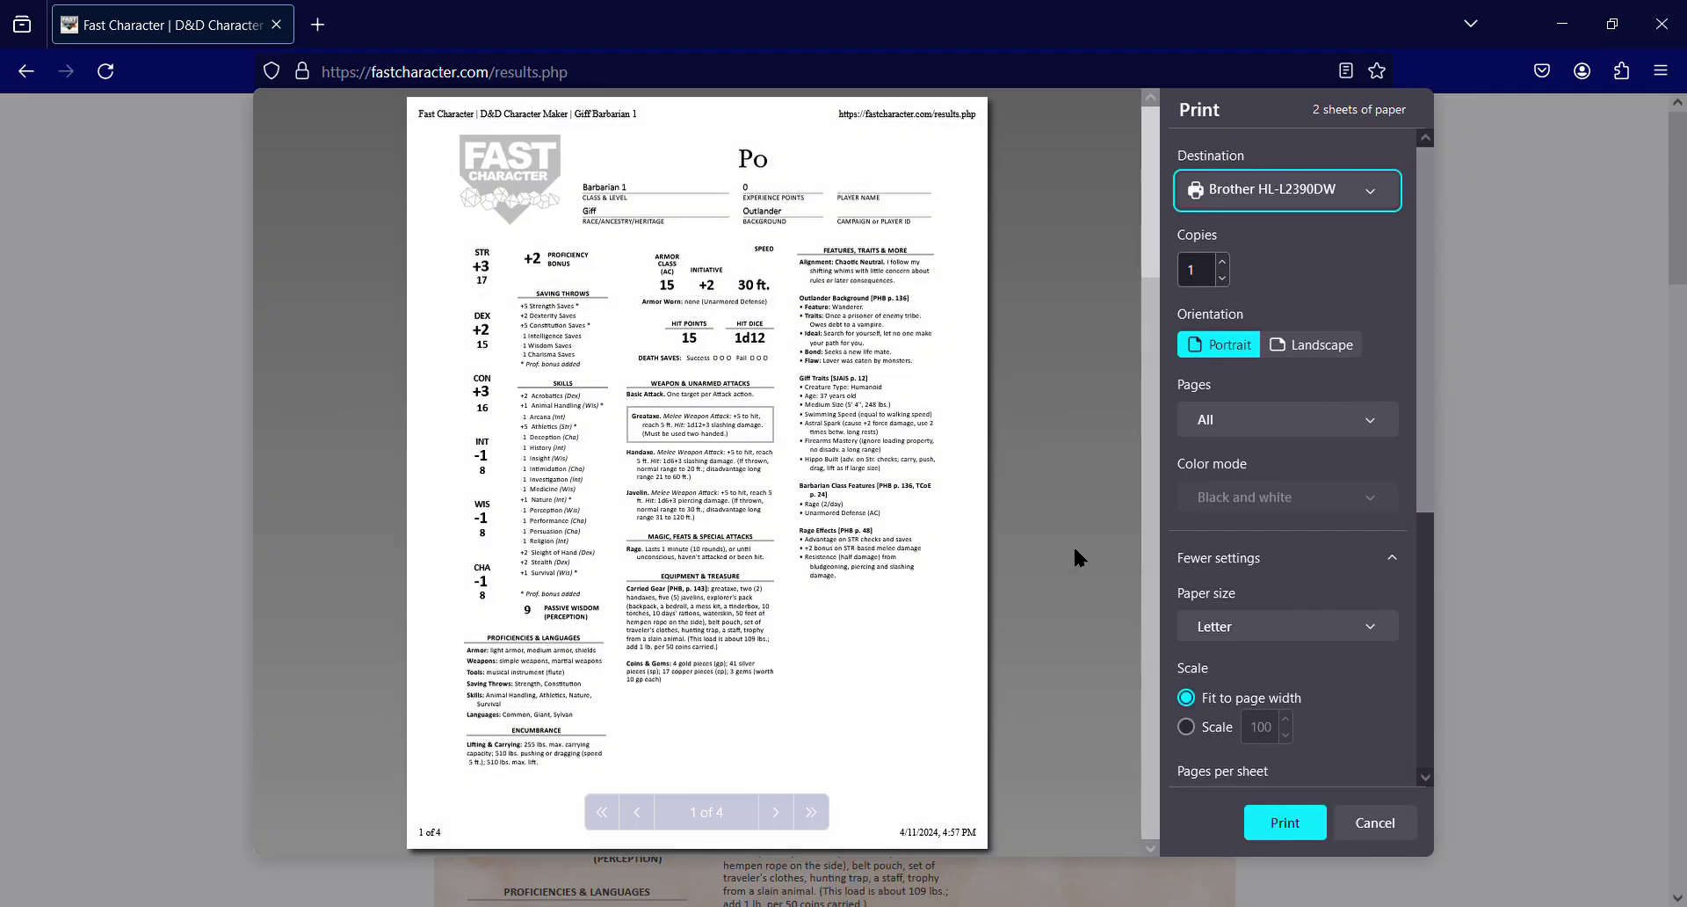
left_click(1266, 818)
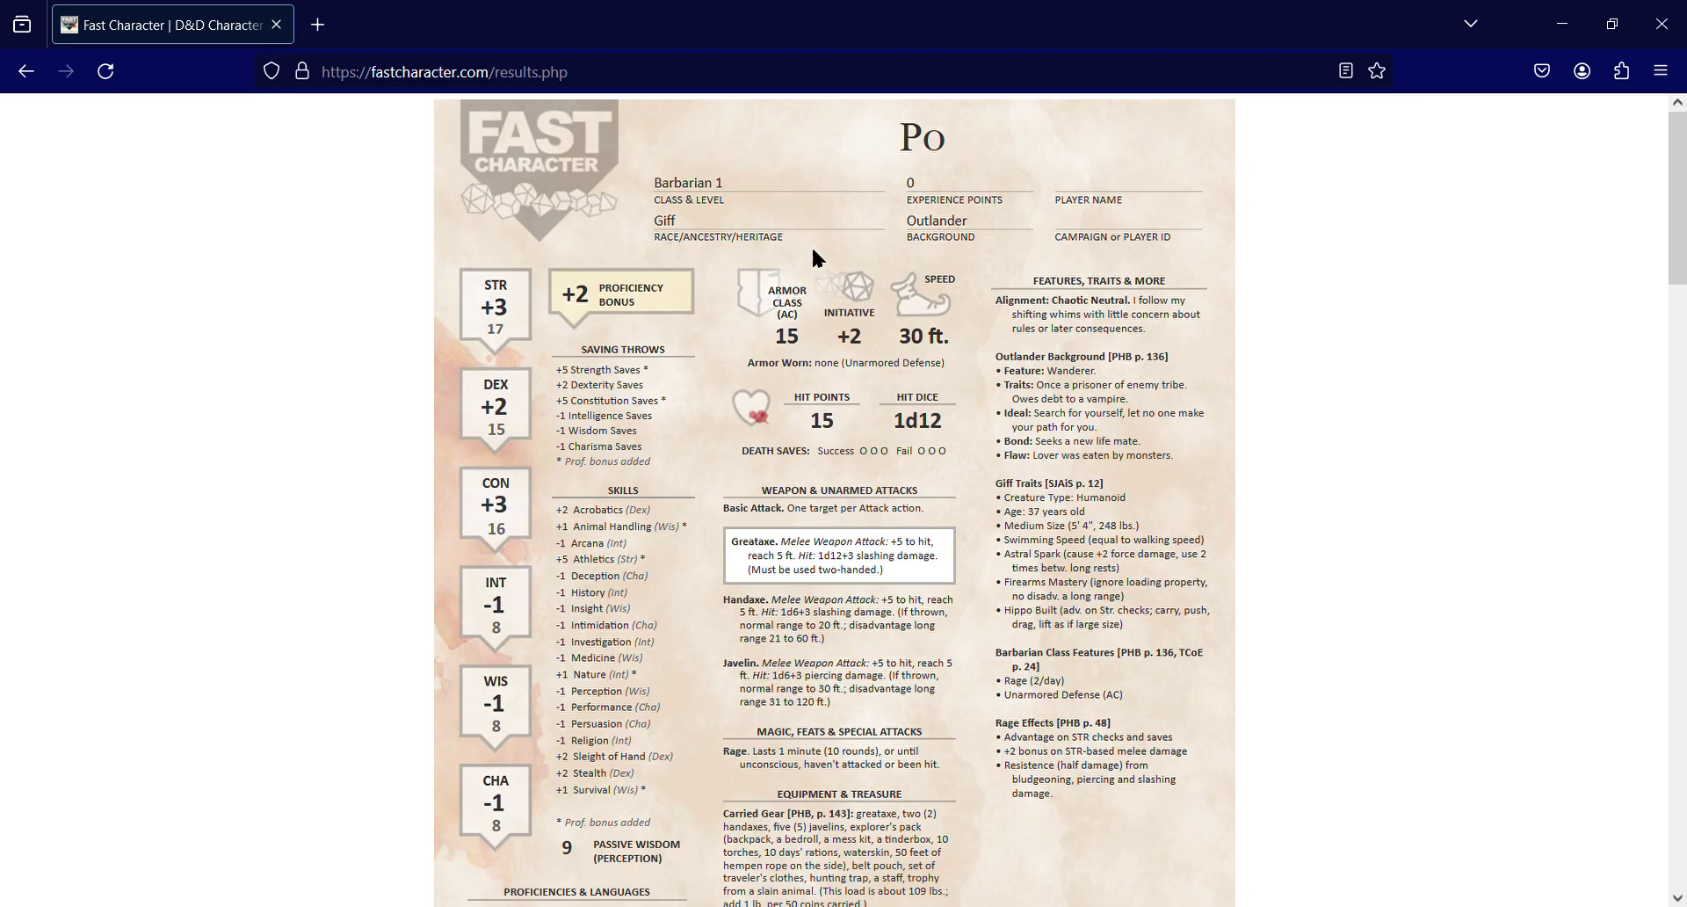
Return to the form, set class to Rogue (Swashbuckler) (XGtE), and create Po's sheet
left_click(13, 77)
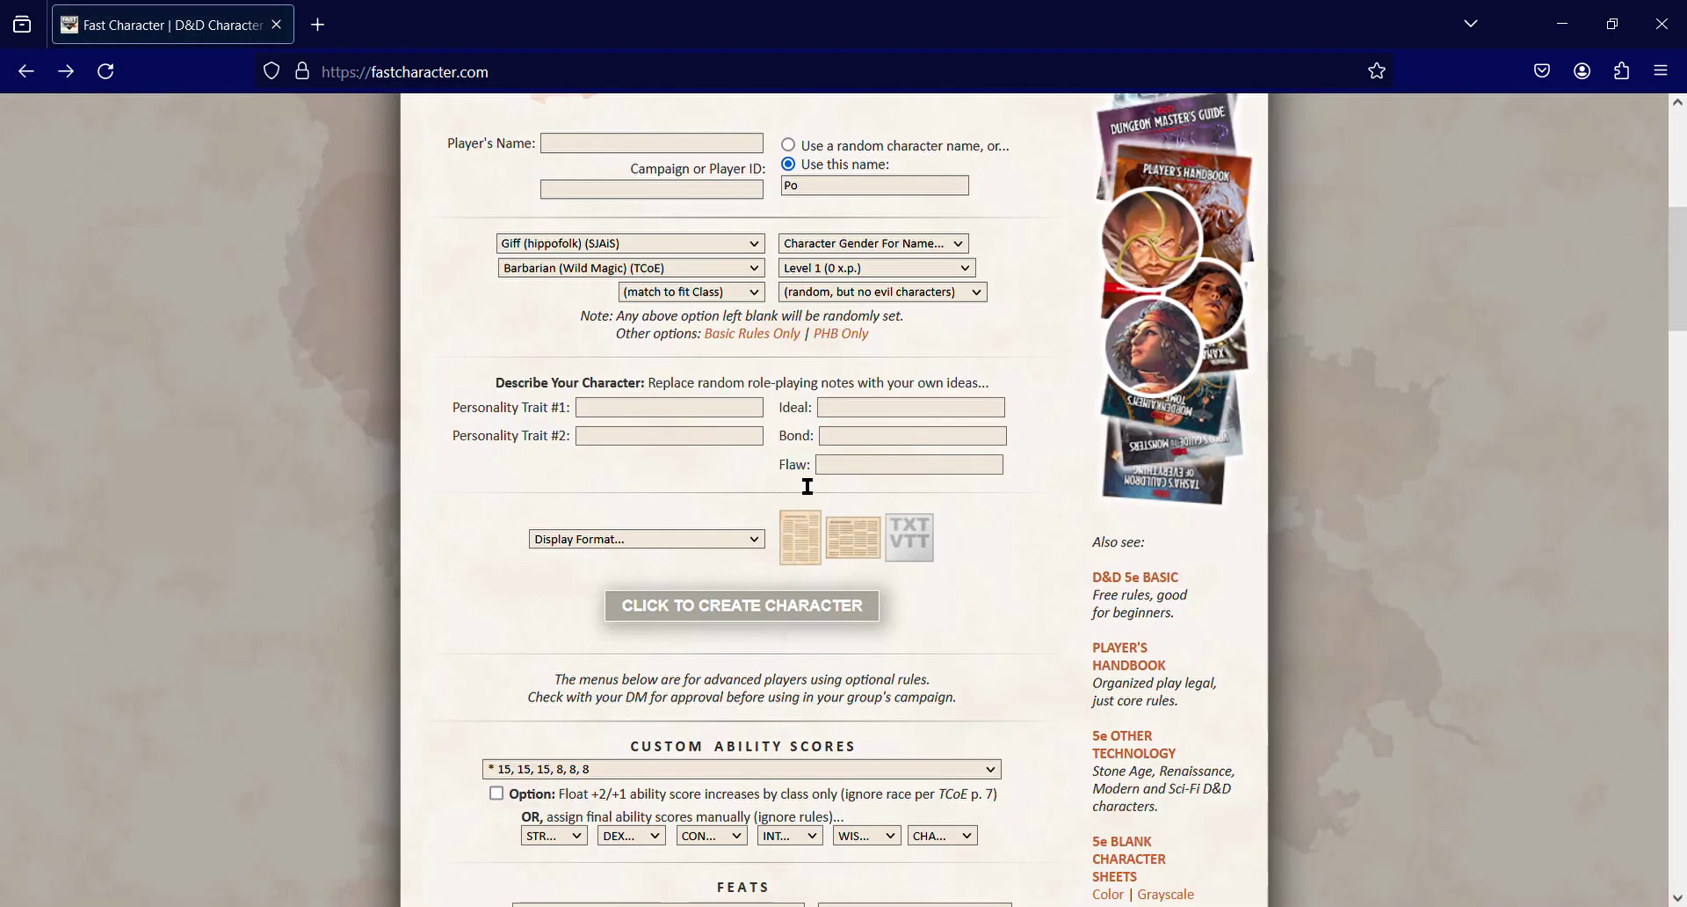
scroll(731, 461, "up", 4)
scroll(742, 470, "down", 2)
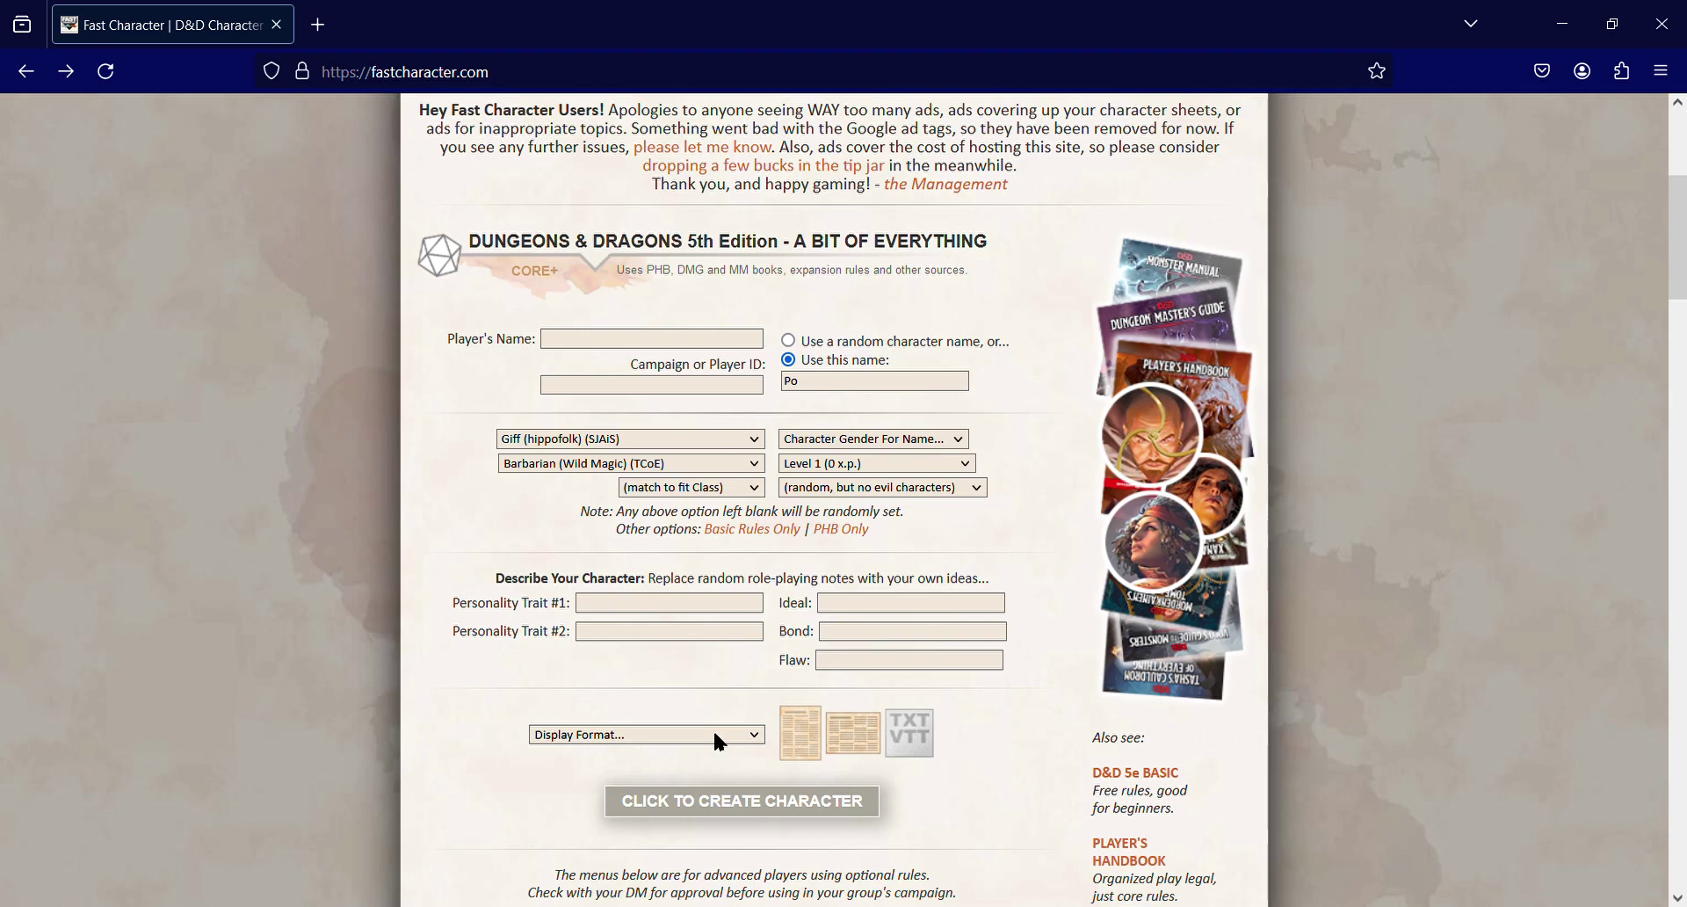
key("r")
left_click(754, 799)
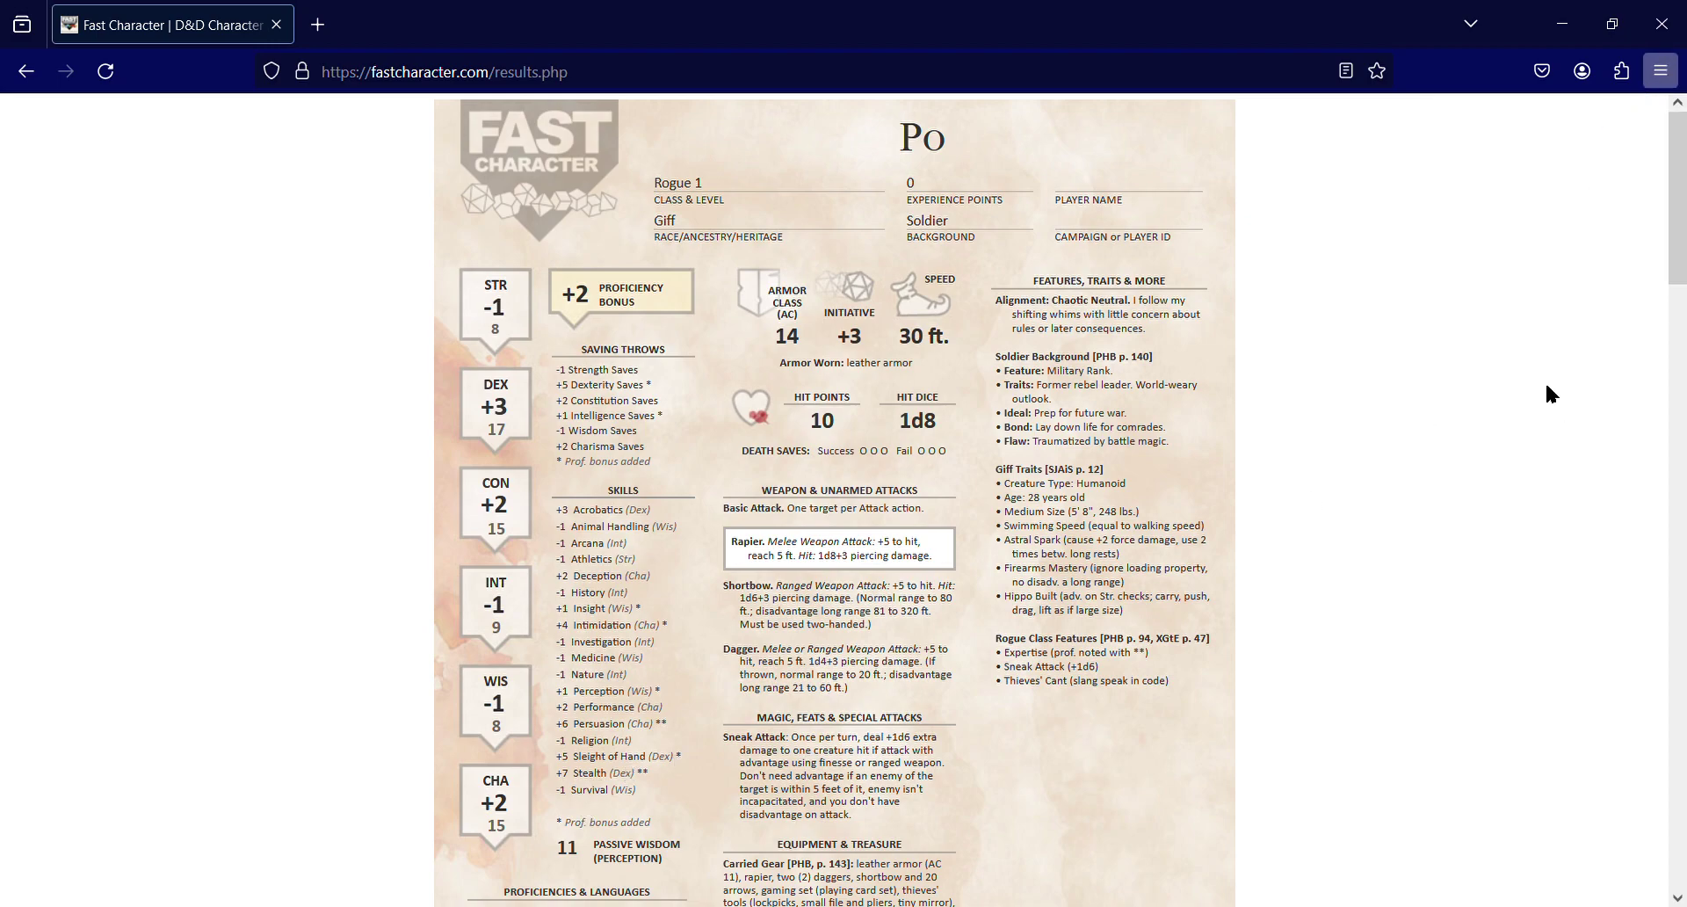
Print Po's Rogue (Swashbuckler) sheet via Ctrl+P
key("ctrl+p")
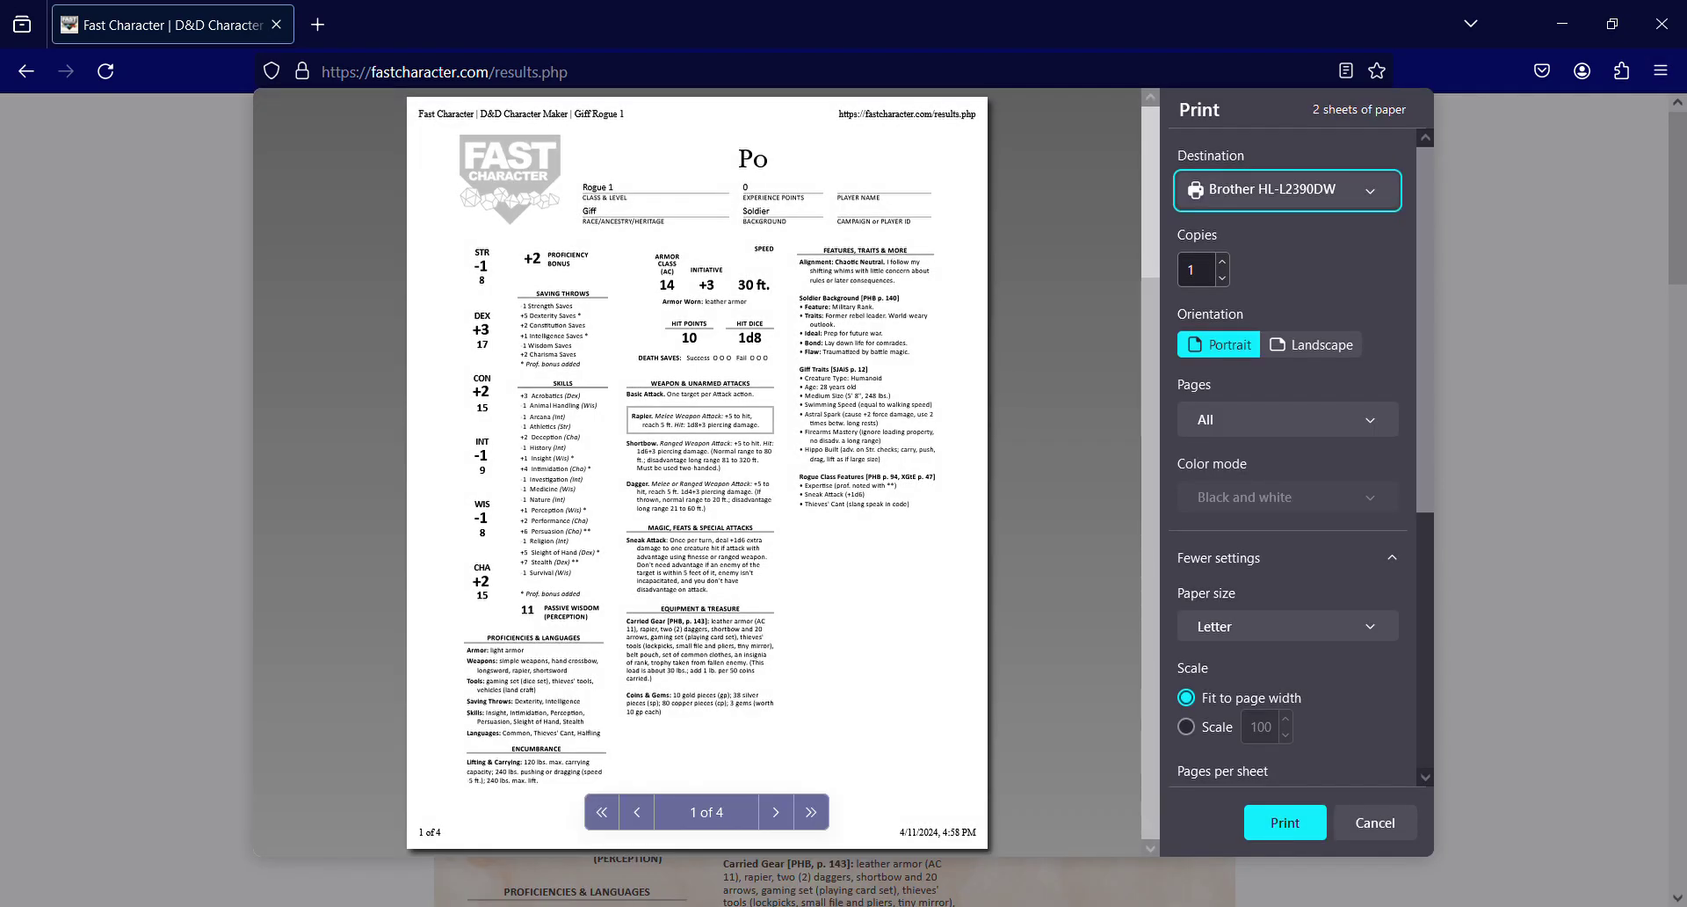
left_click(1287, 823)
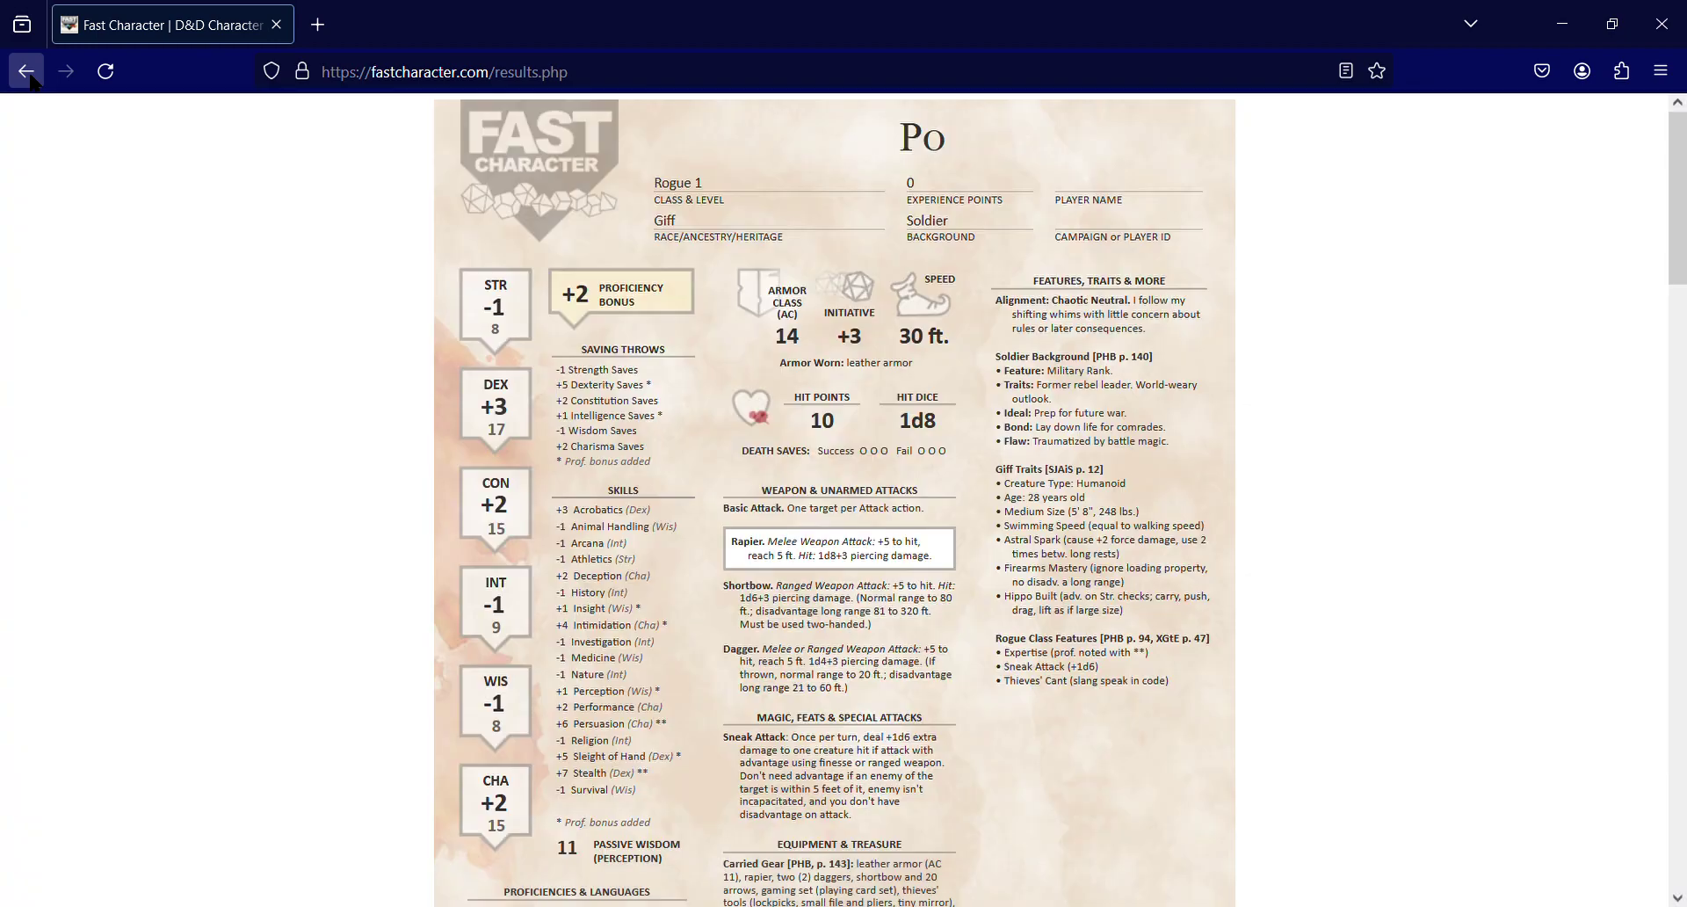
Set the class to Rogue (Assassin) (PHB), open print preview, then go back off the site
left_click(27, 72)
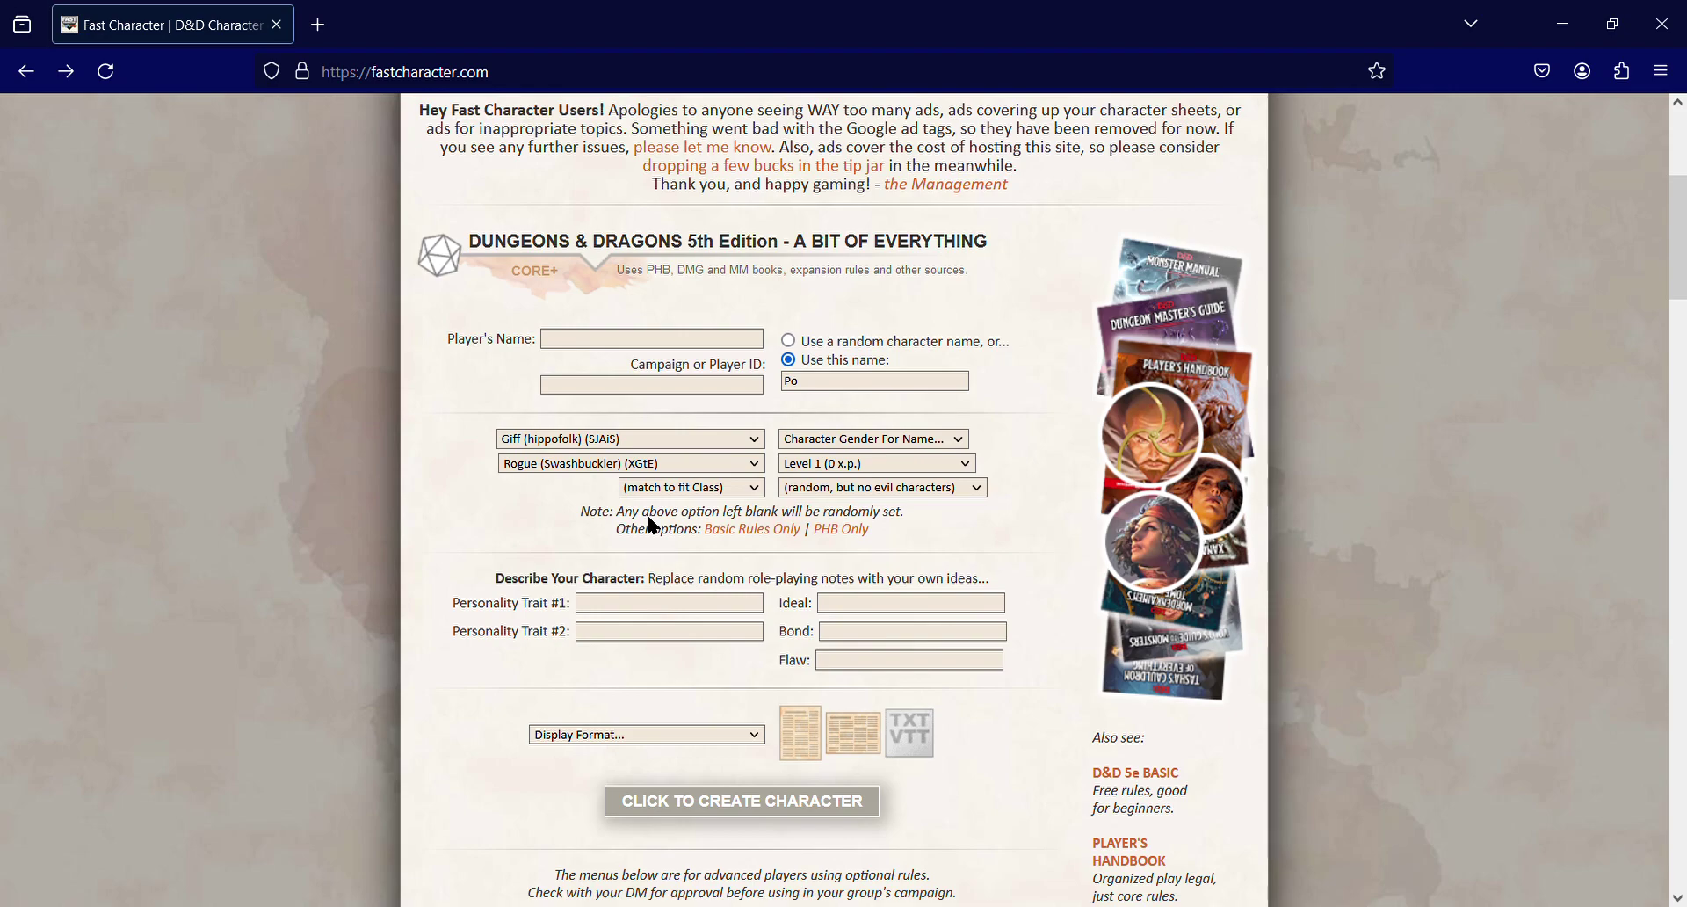
key("Up")
left_click(1661, 70)
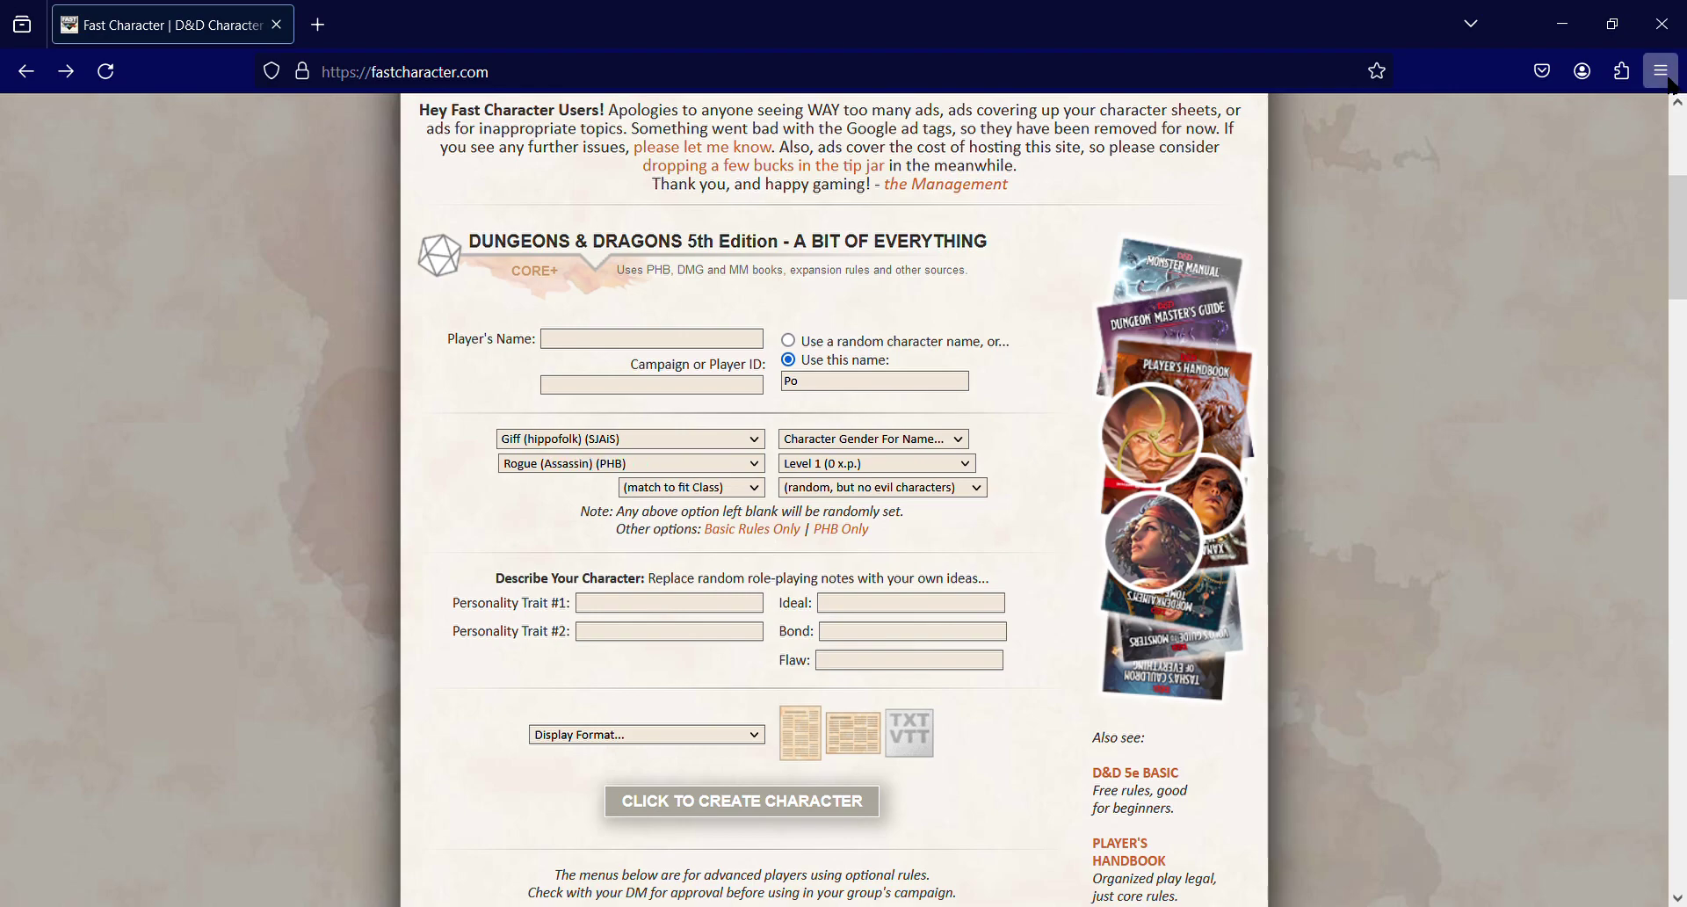
left_click(1521, 470)
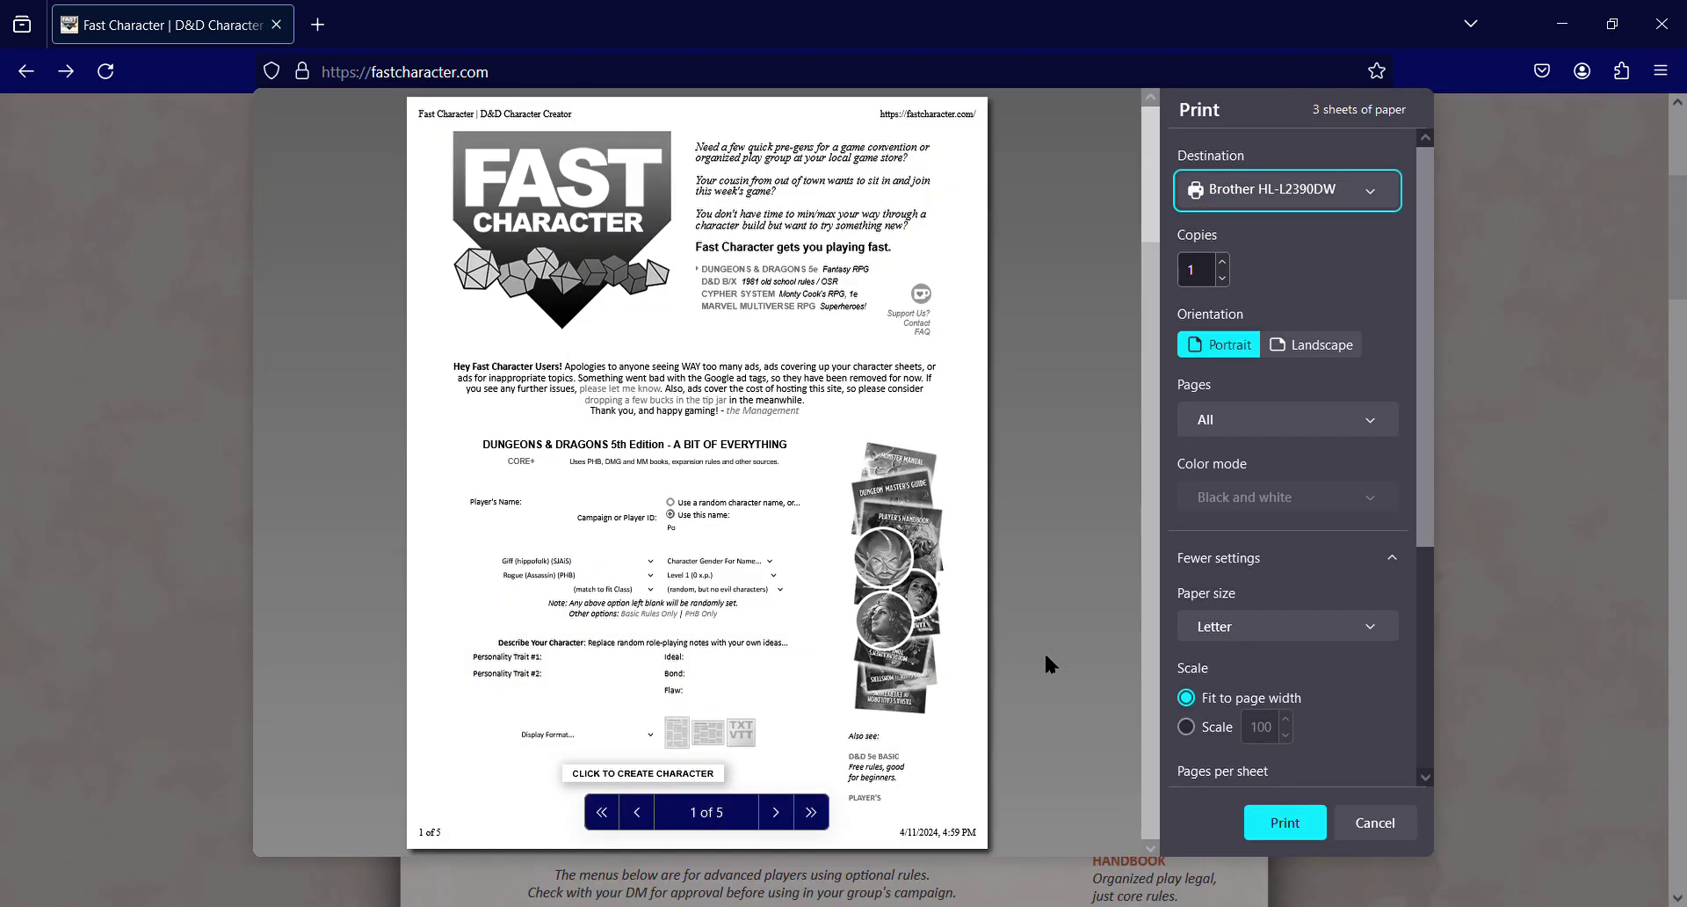
left_click(26, 71)
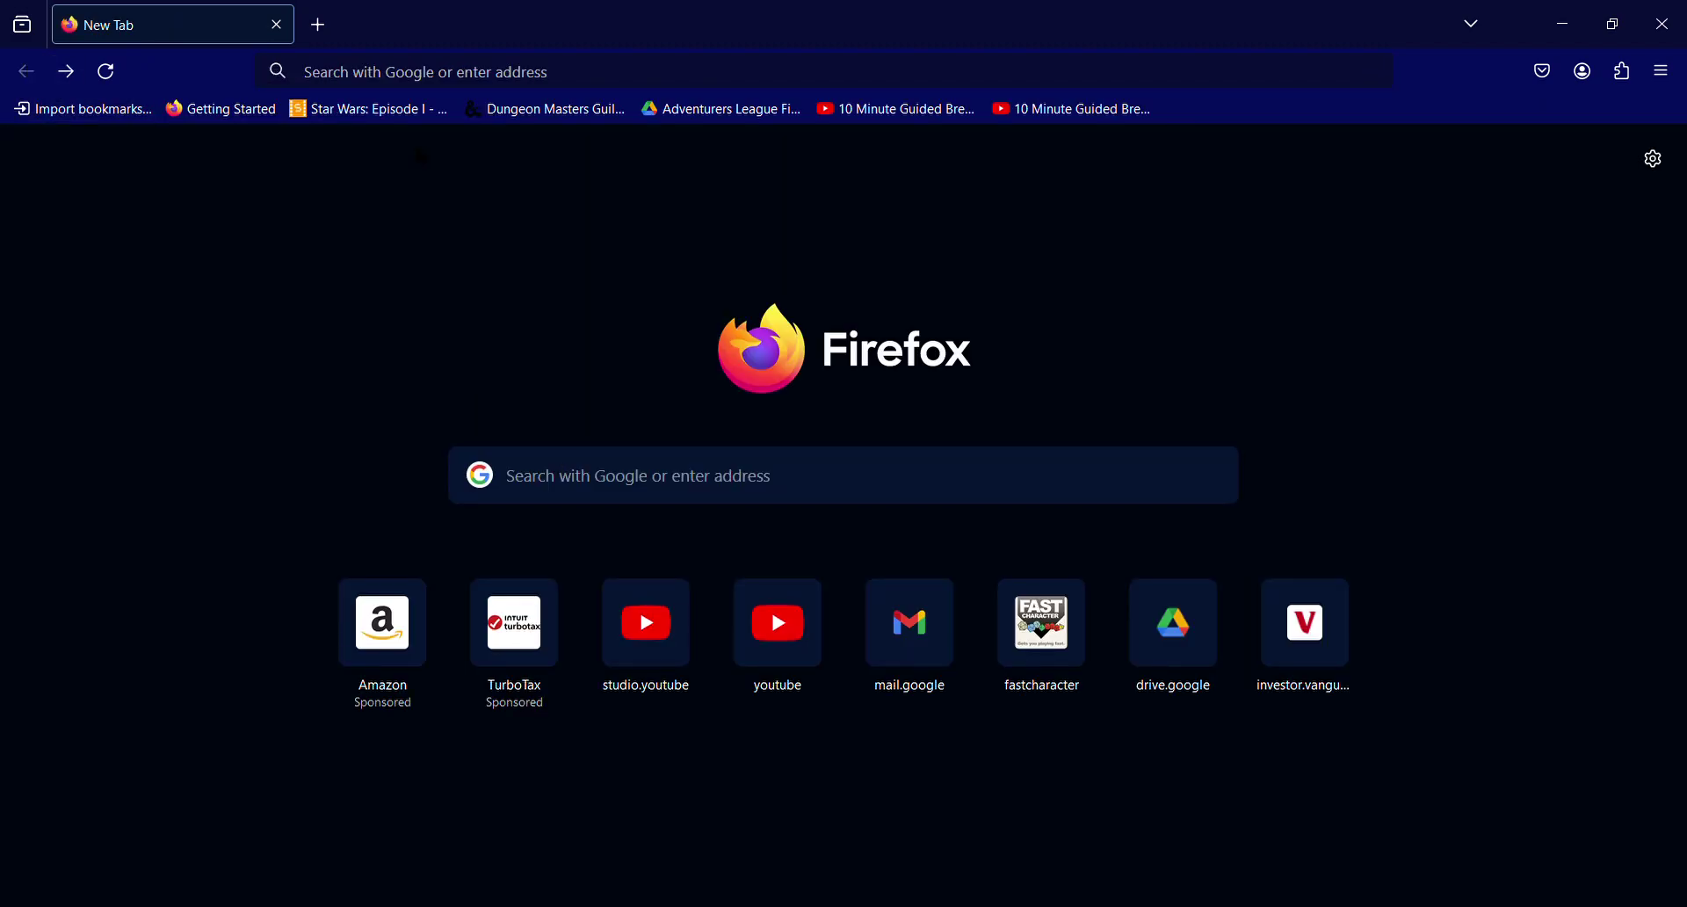
Use the address bar to load fastcharacter.com again
left_click(601, 80)
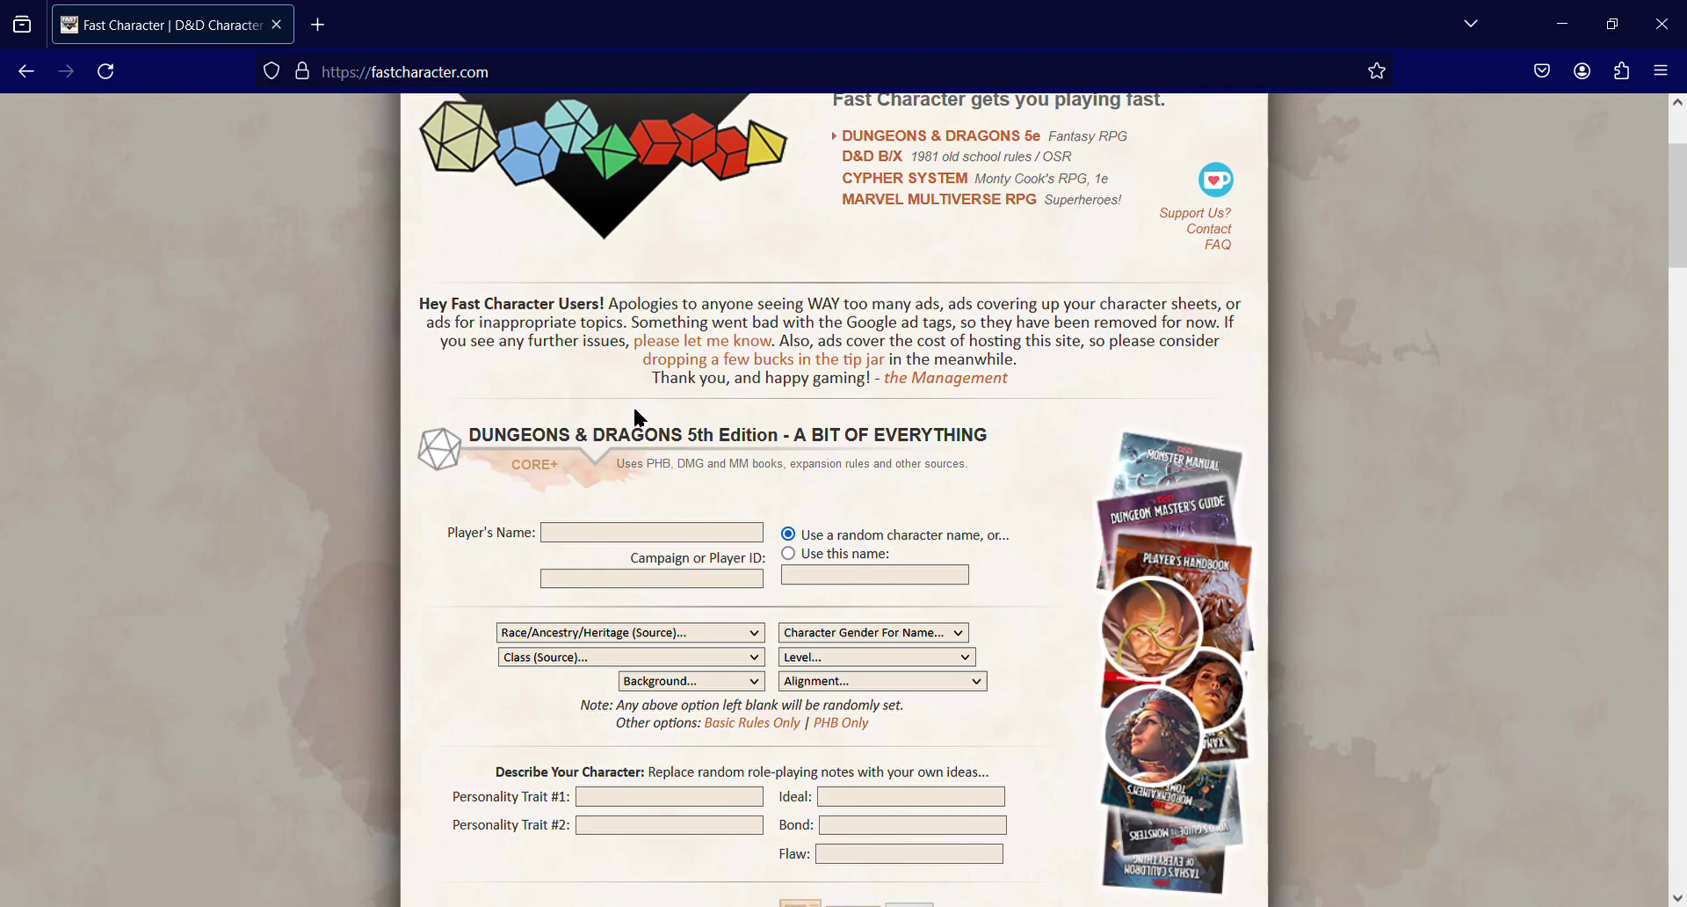
Choose the Giff race and the Rogue (Assassin) class, and use the custom name 'P'
key("g")
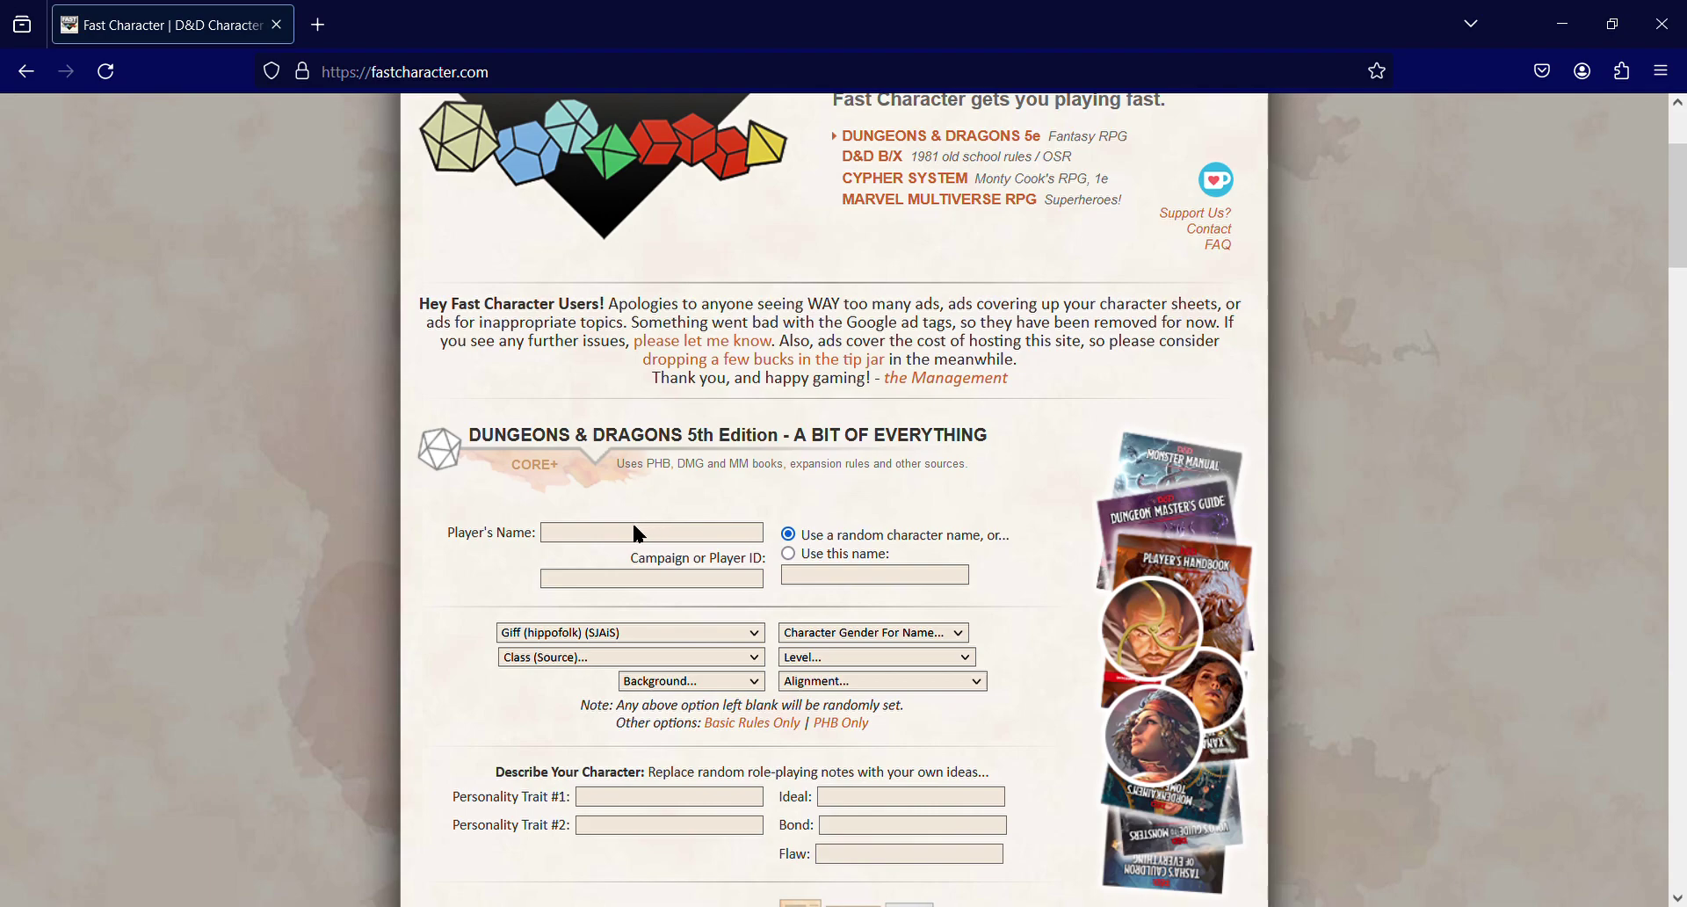
key("r")
left_click(852, 580)
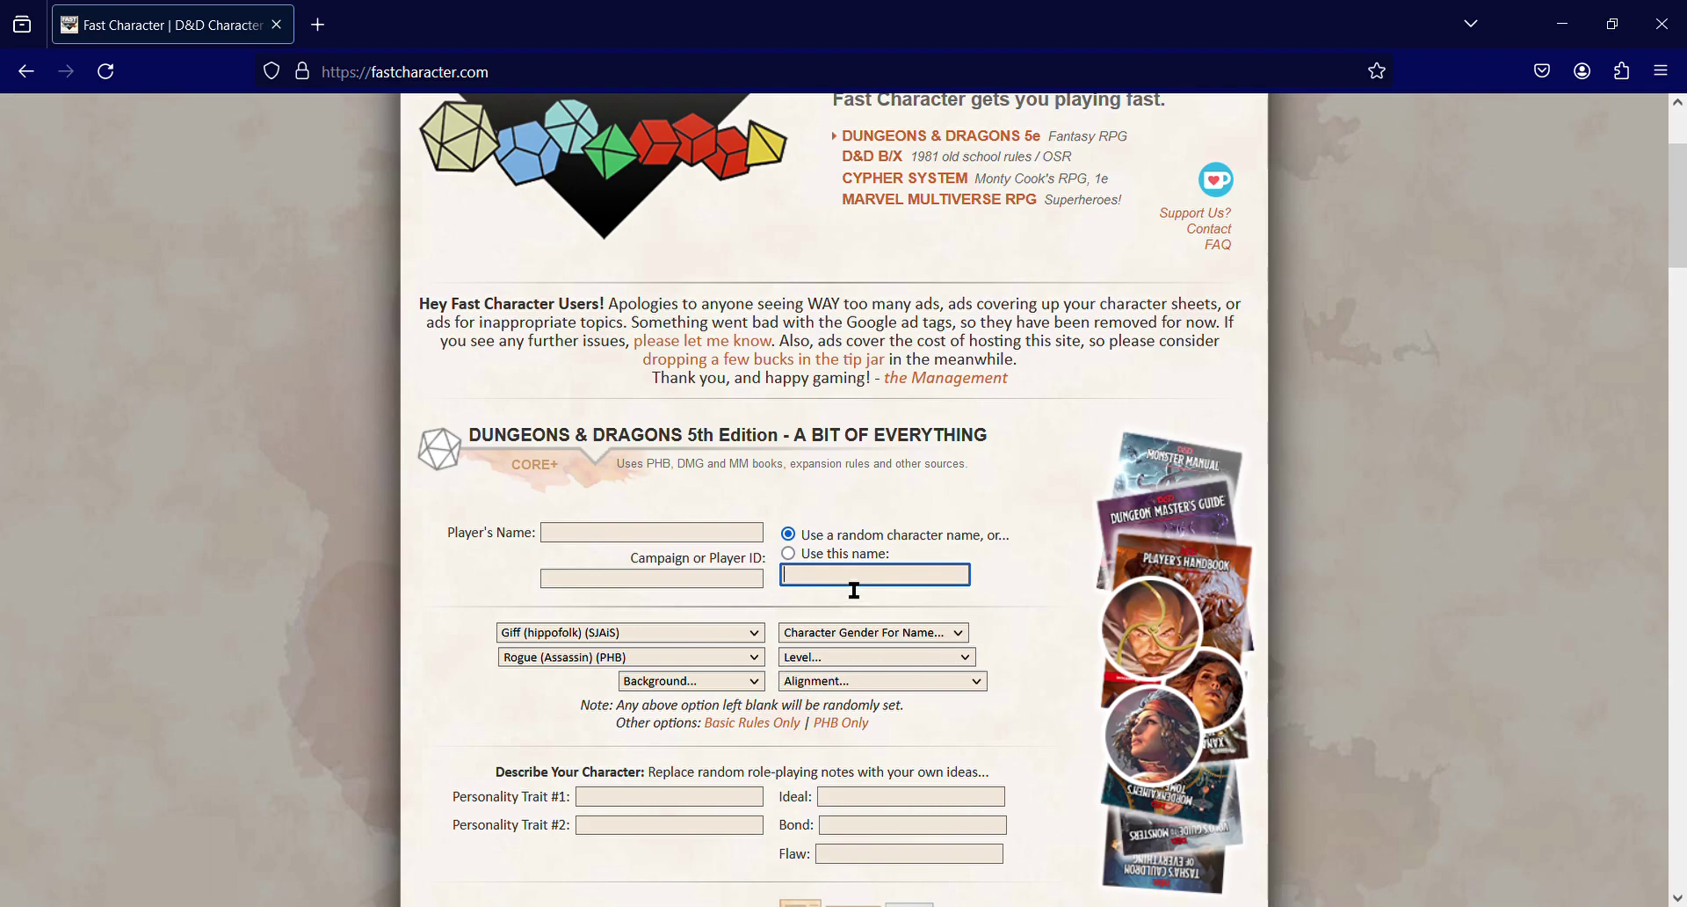
left_click(819, 557)
left_click(789, 554)
left_click(826, 586)
type("P")
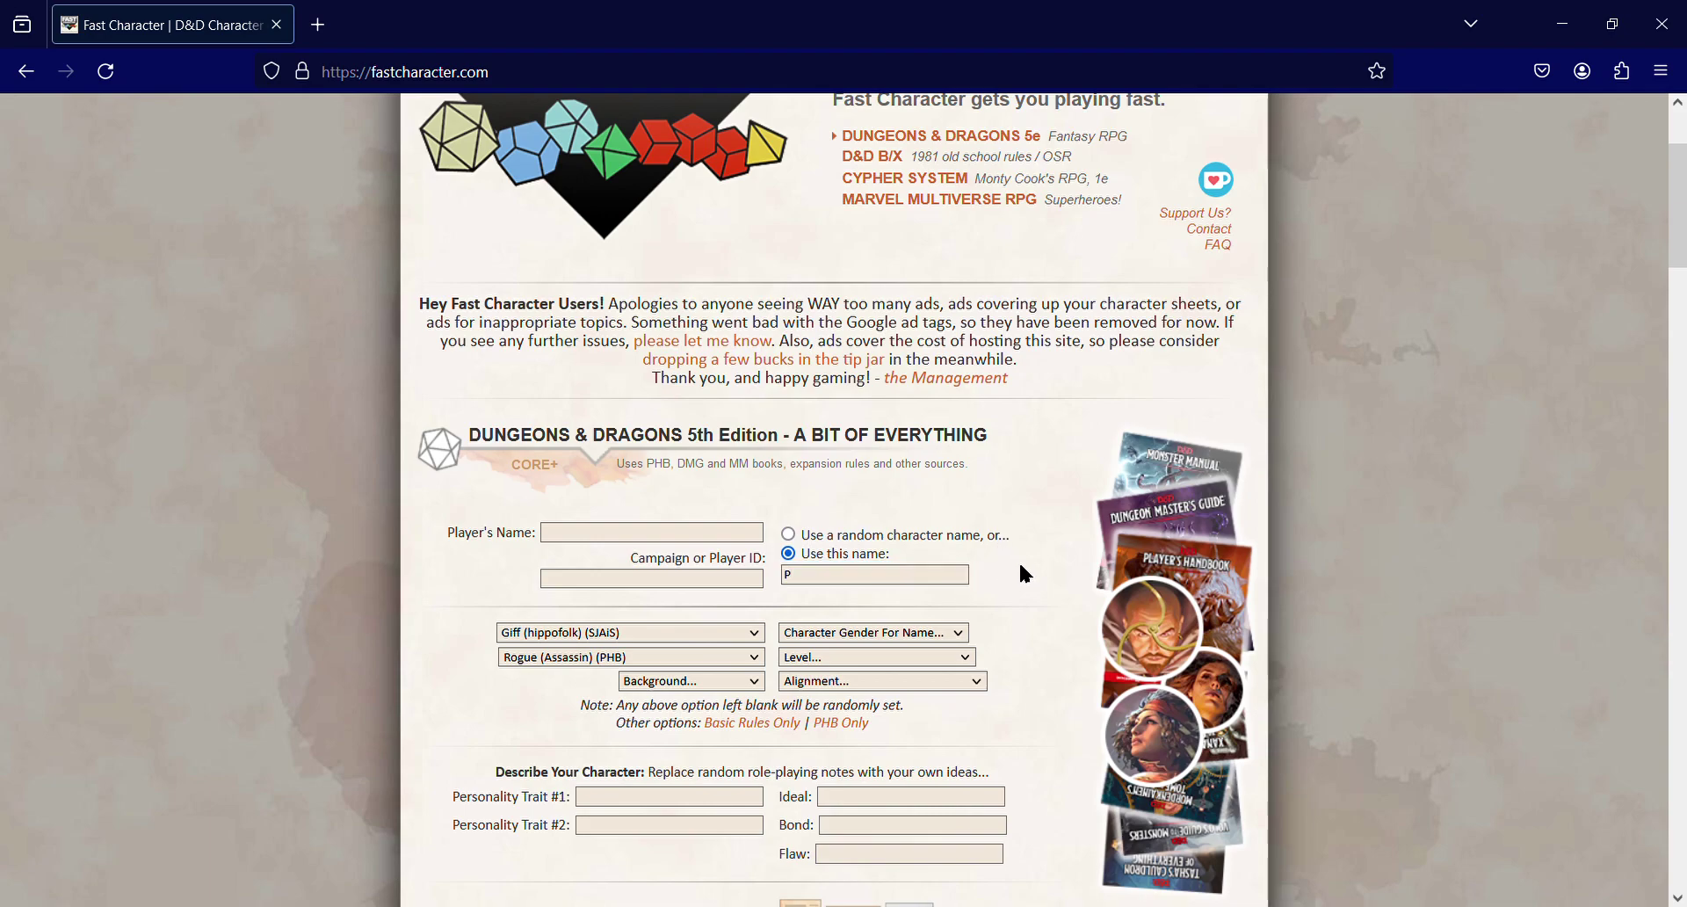
Make the character male and level 1, with a random non-evil alignment
left_click(958, 634)
left_click(931, 682)
left_click(965, 664)
left_click(858, 158)
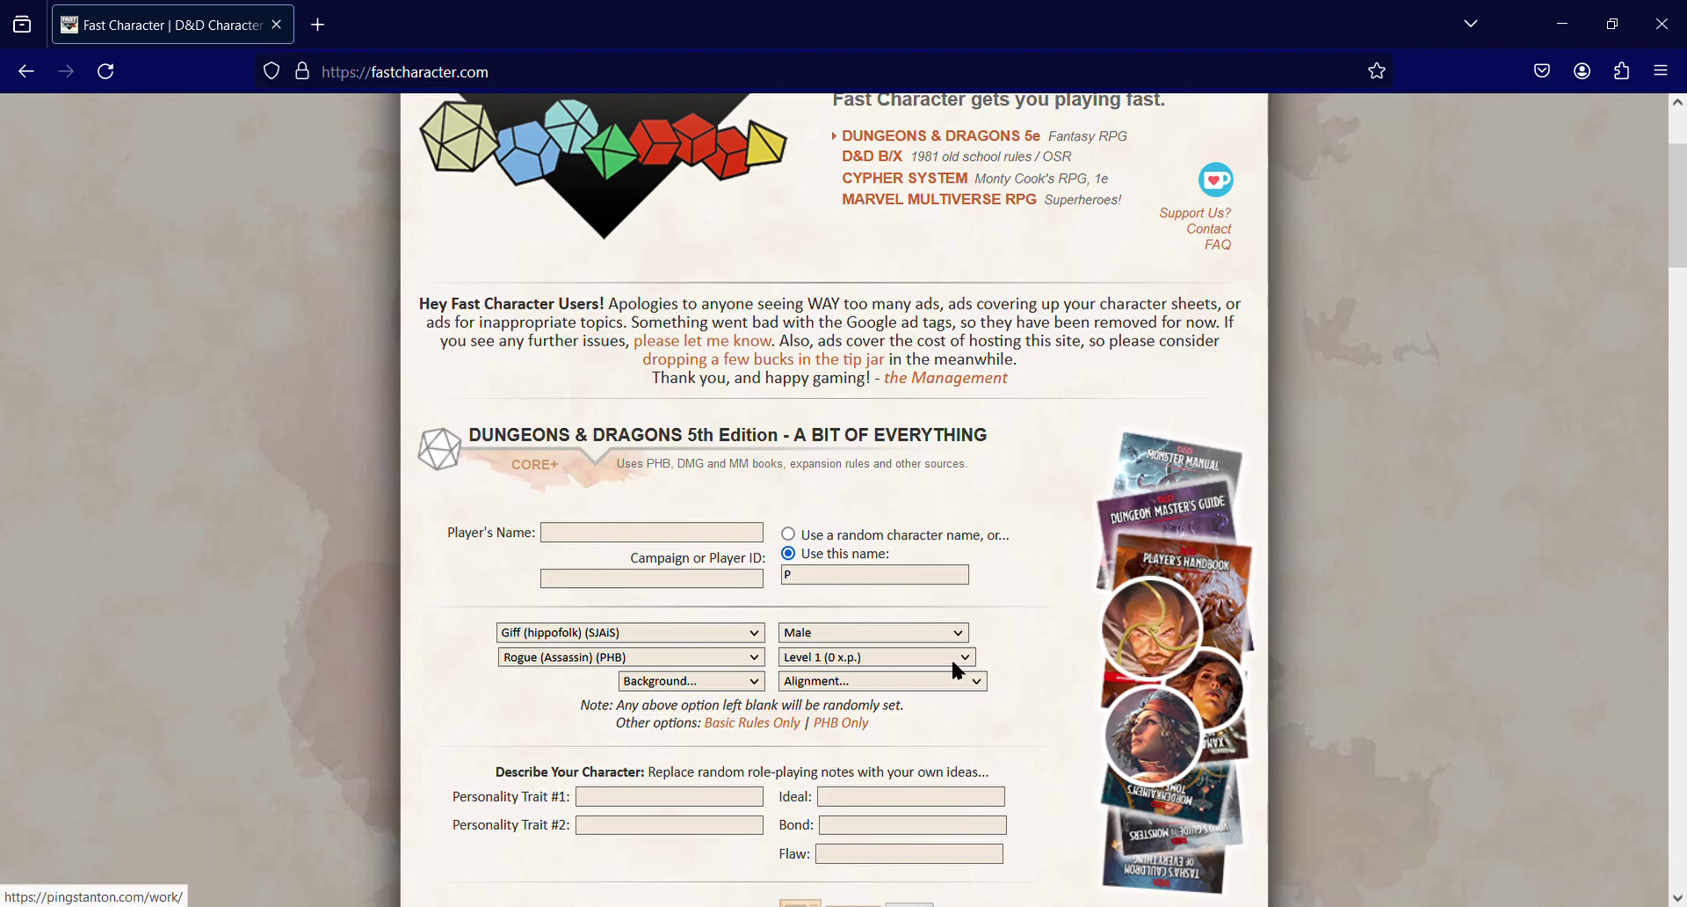
left_click(870, 425)
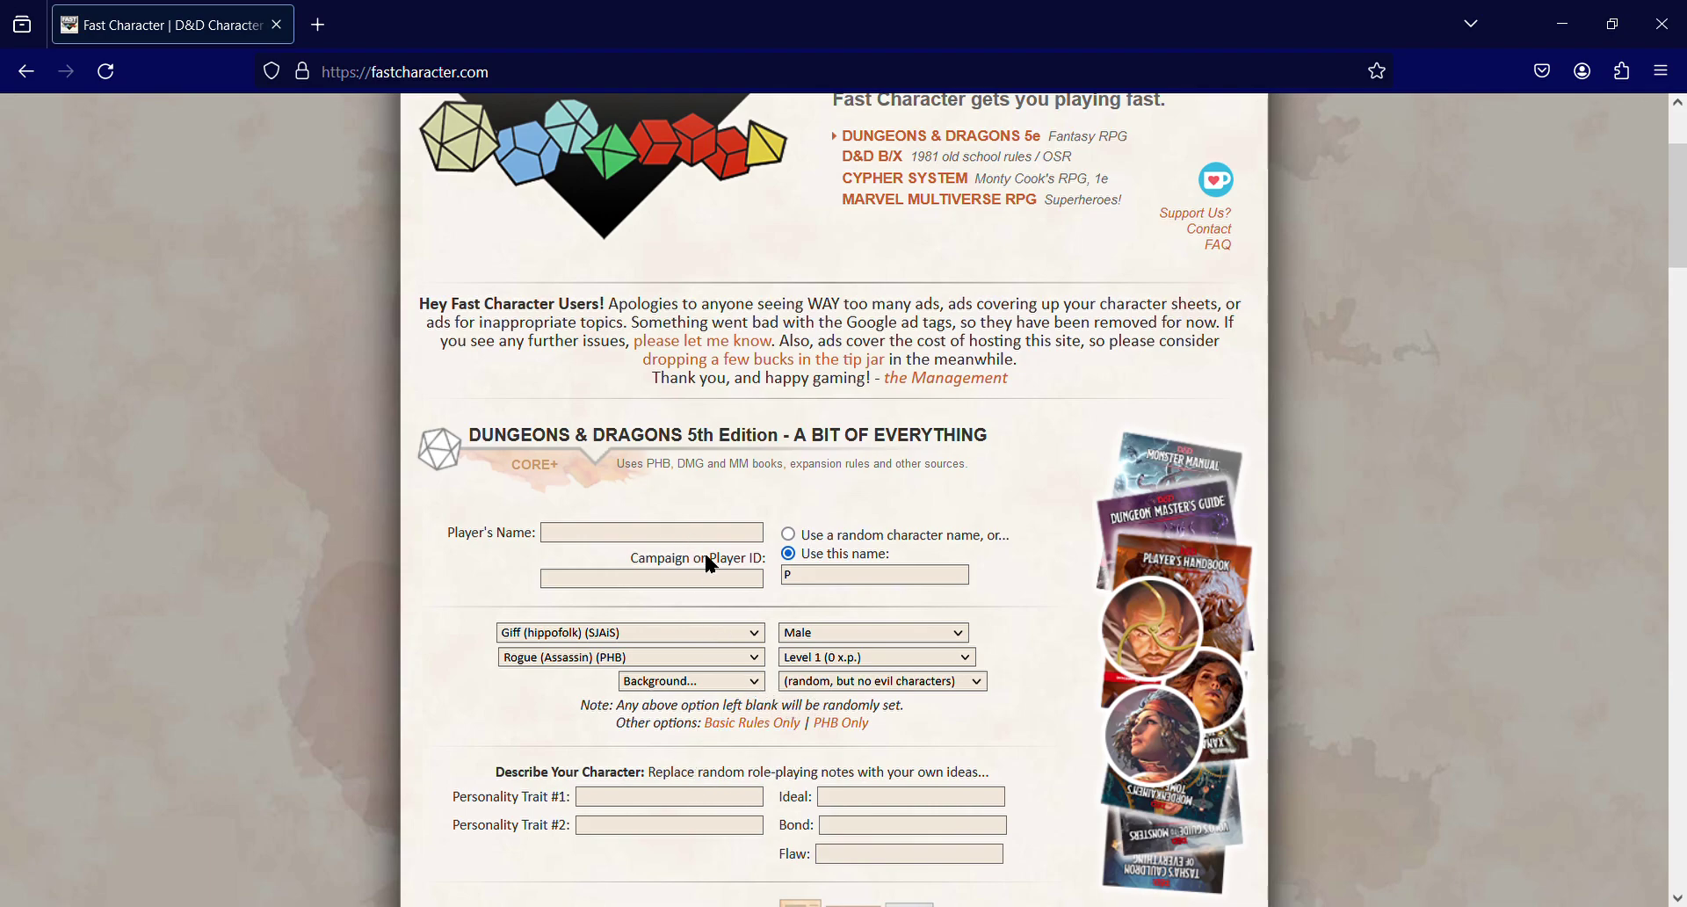
Let the background match the class and create the character
left_click(718, 217)
scroll(798, 603, "down", 3)
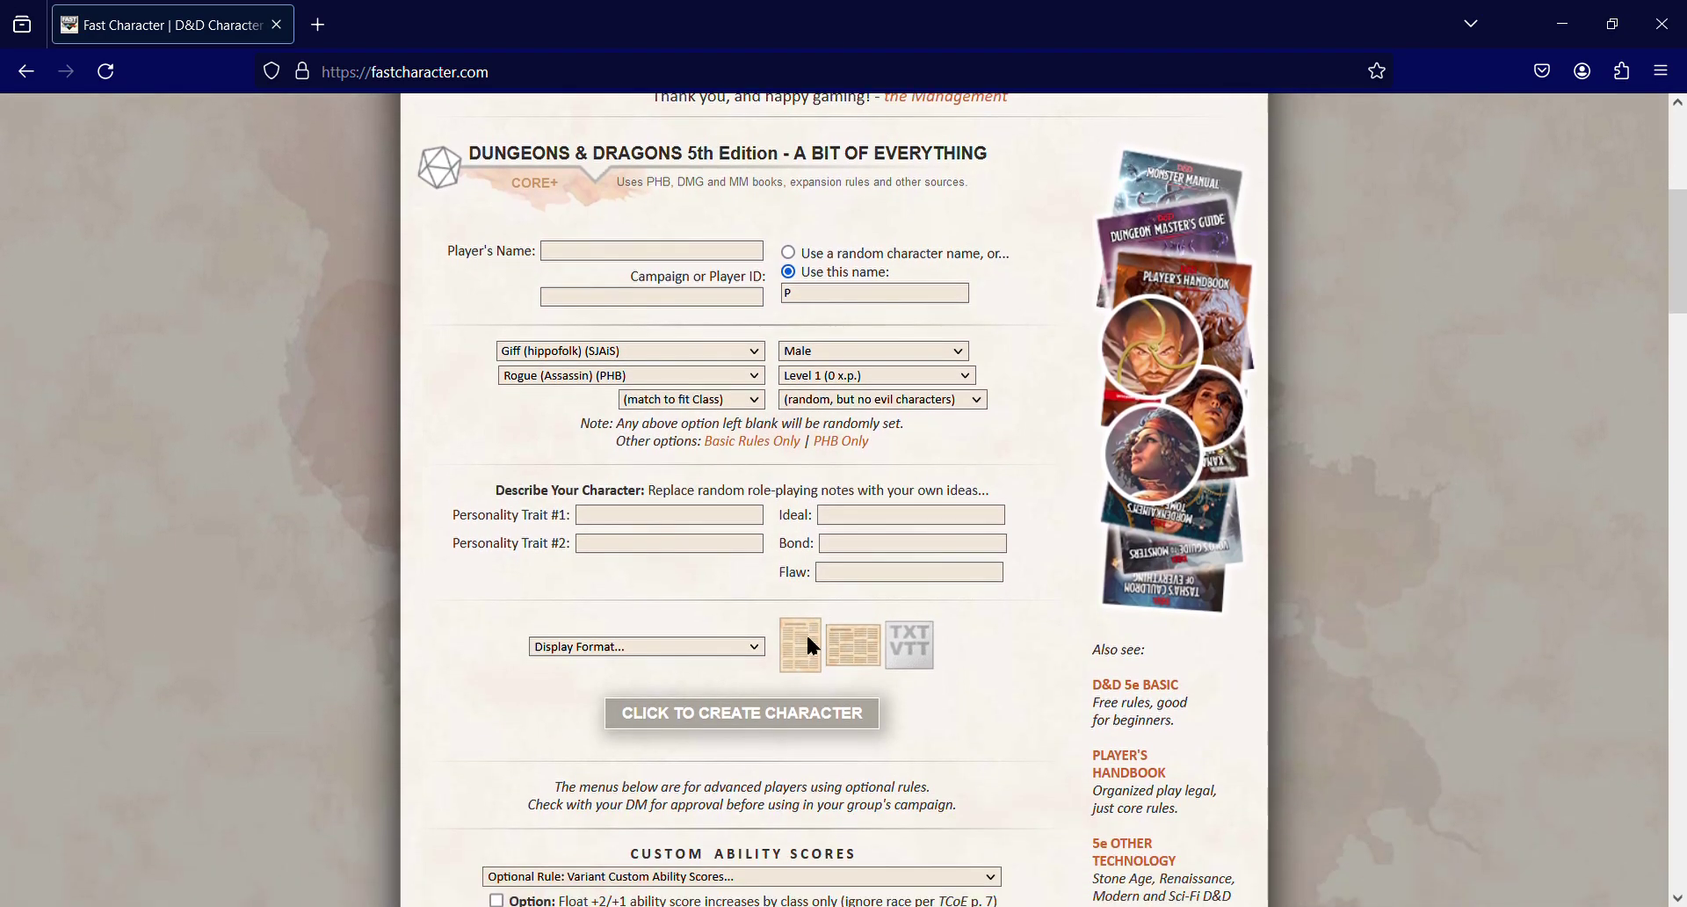
scroll(811, 648, "down", 3)
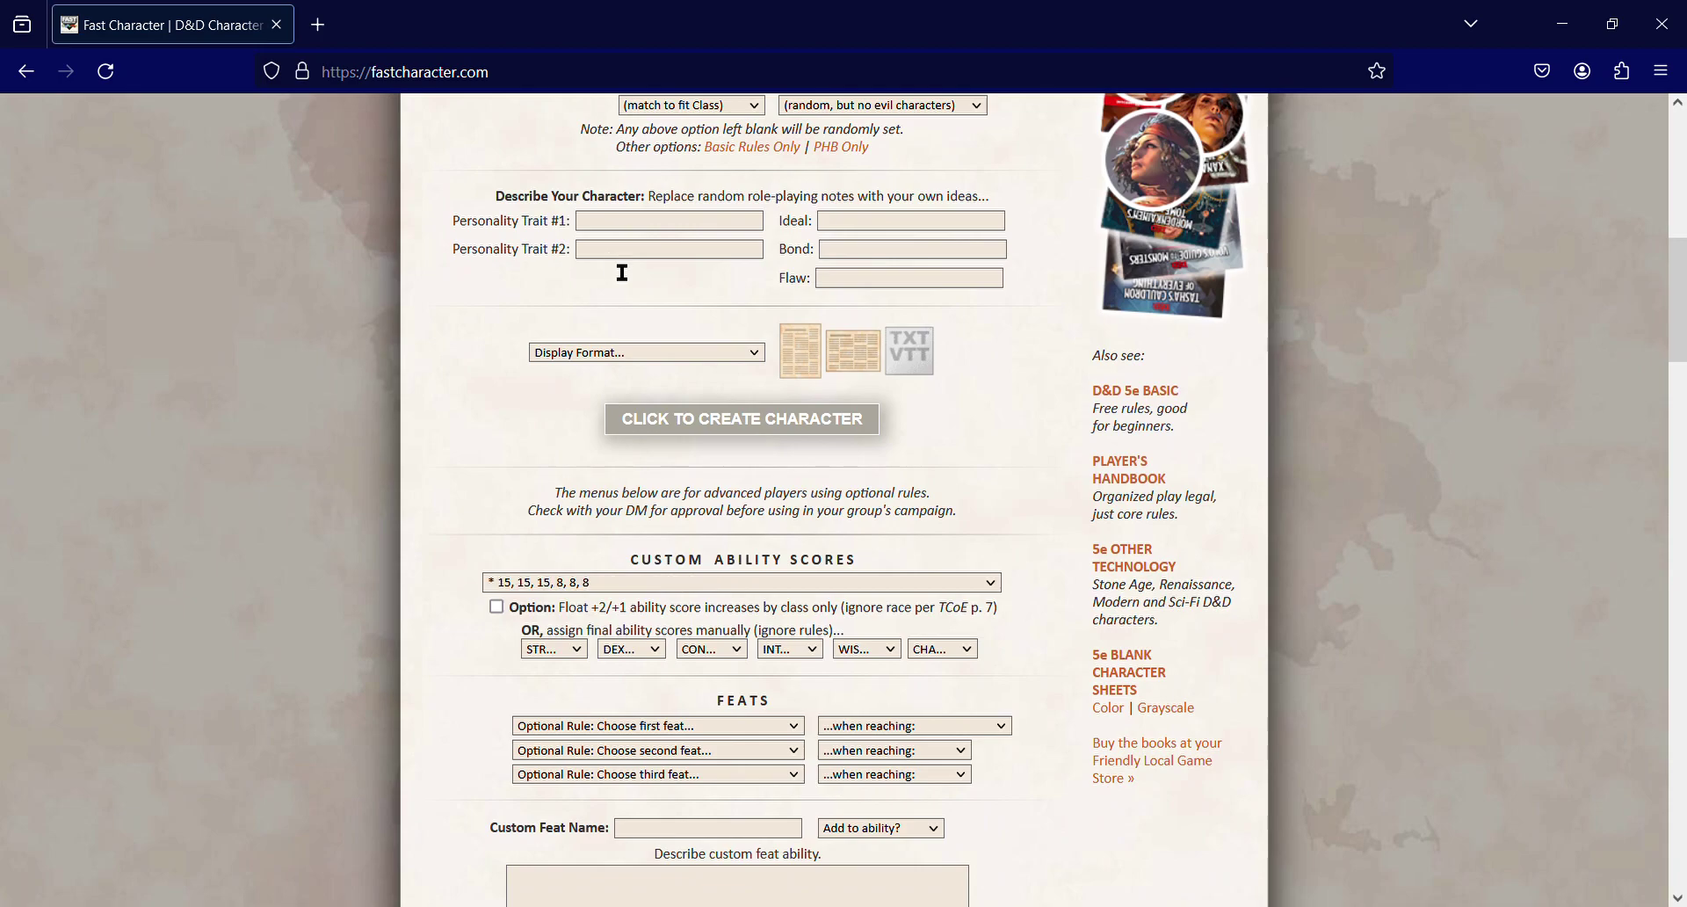
left_click(777, 419)
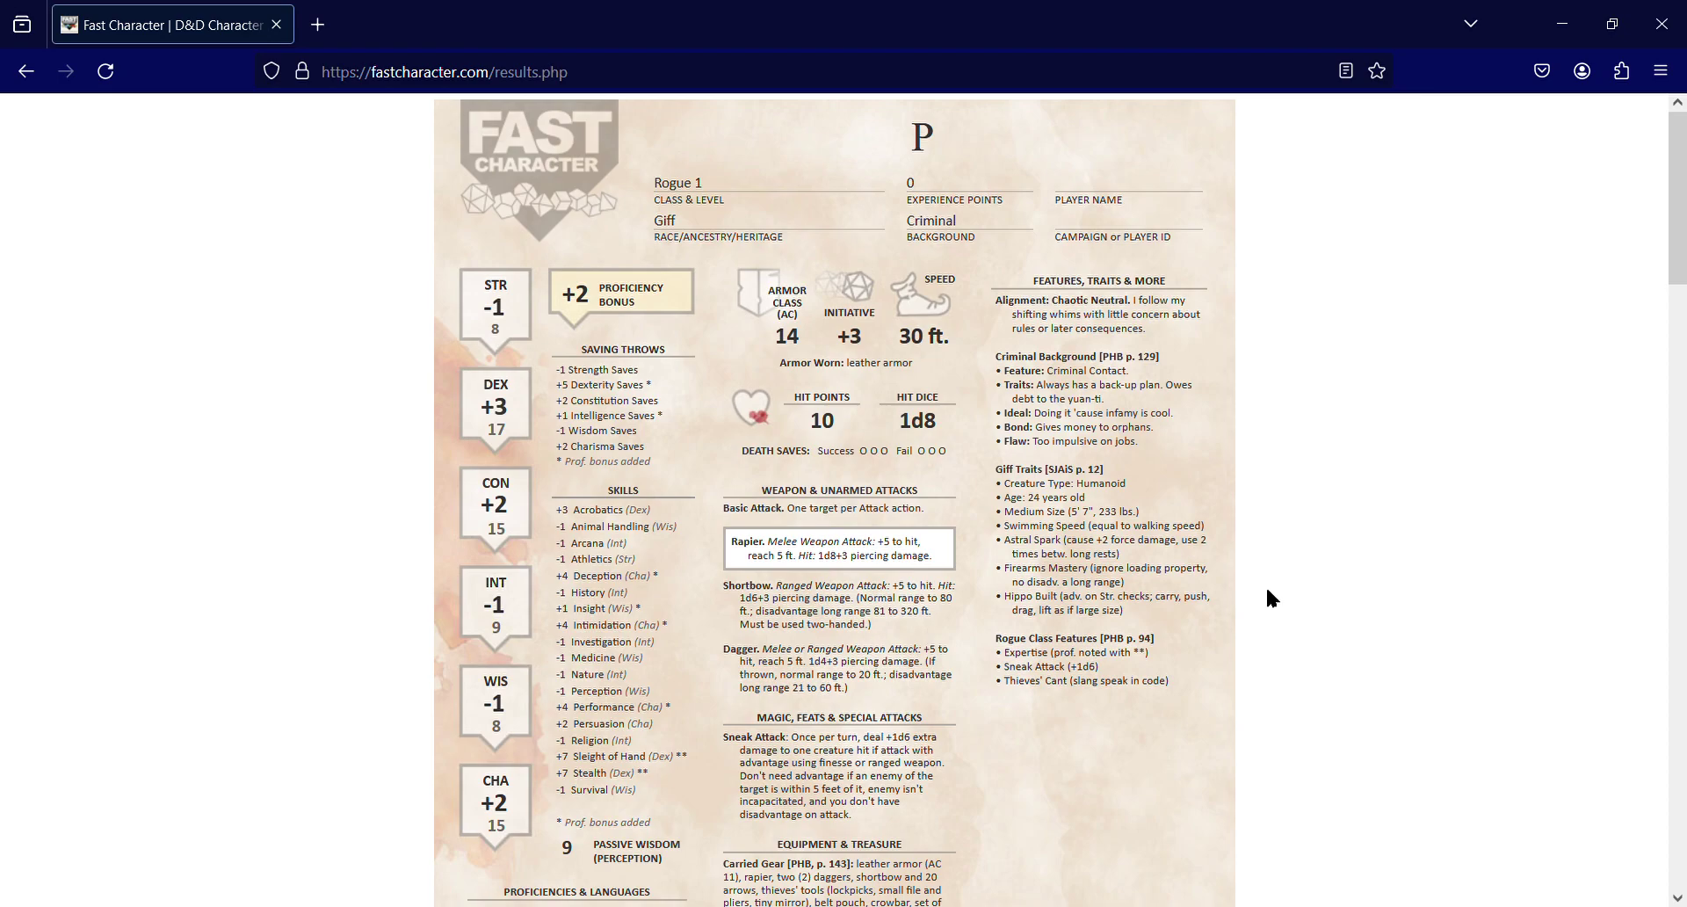
Print P's level 1 Giff Rogue (Assassin) sheet from the Firefox print dialog
key("ctrl+p")
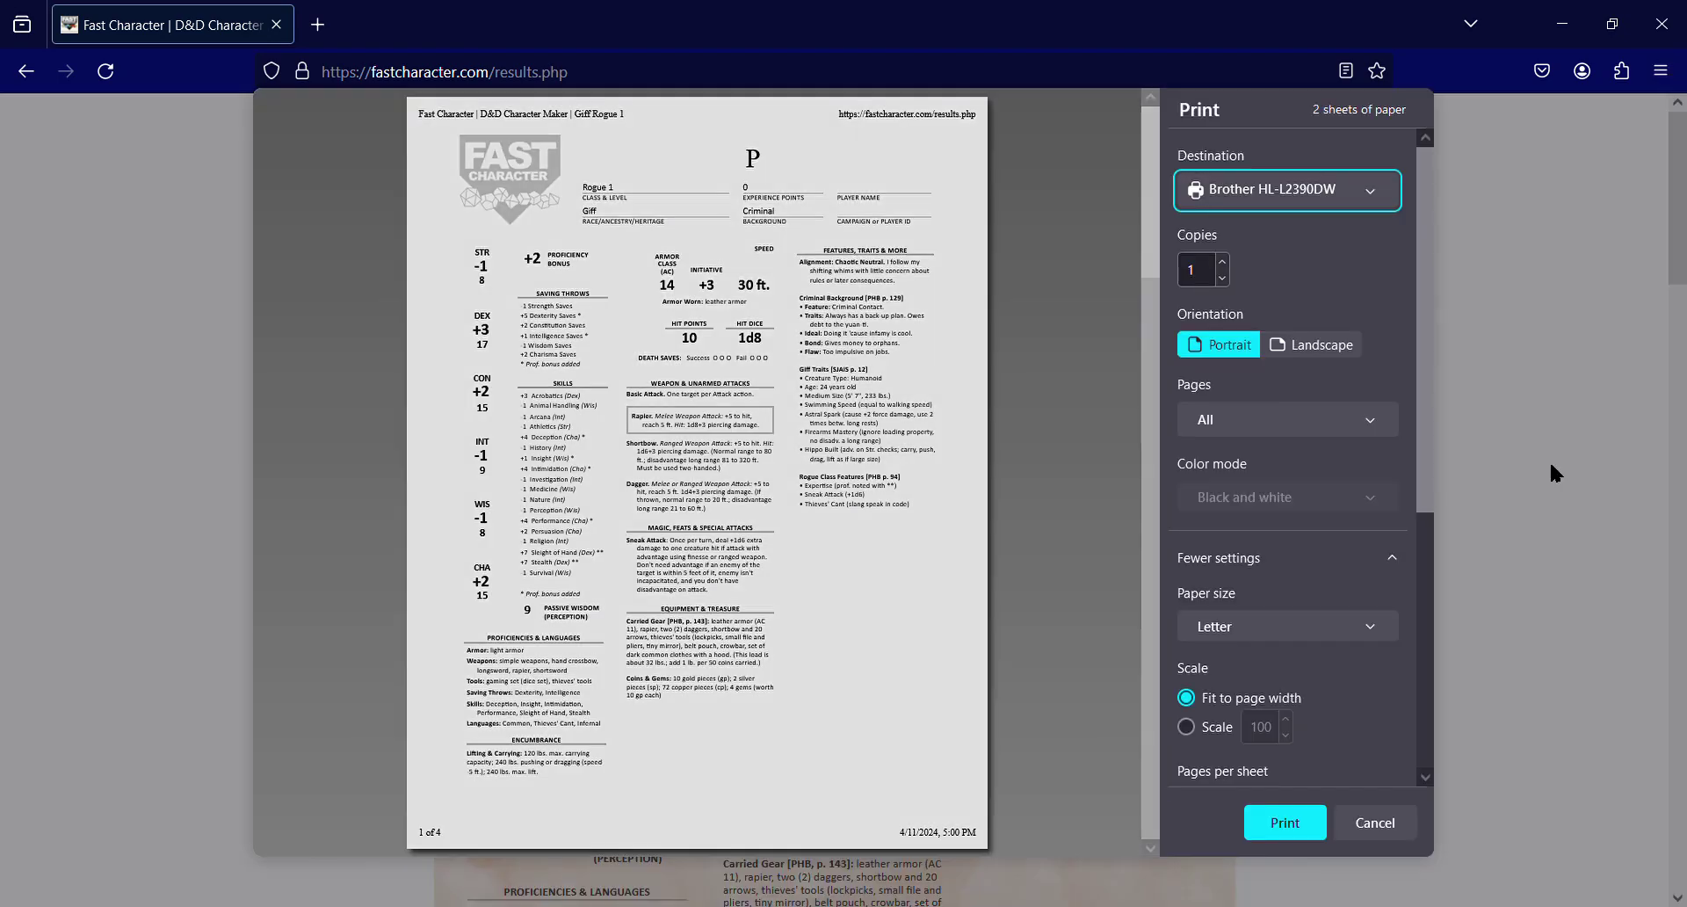
left_click(1267, 818)
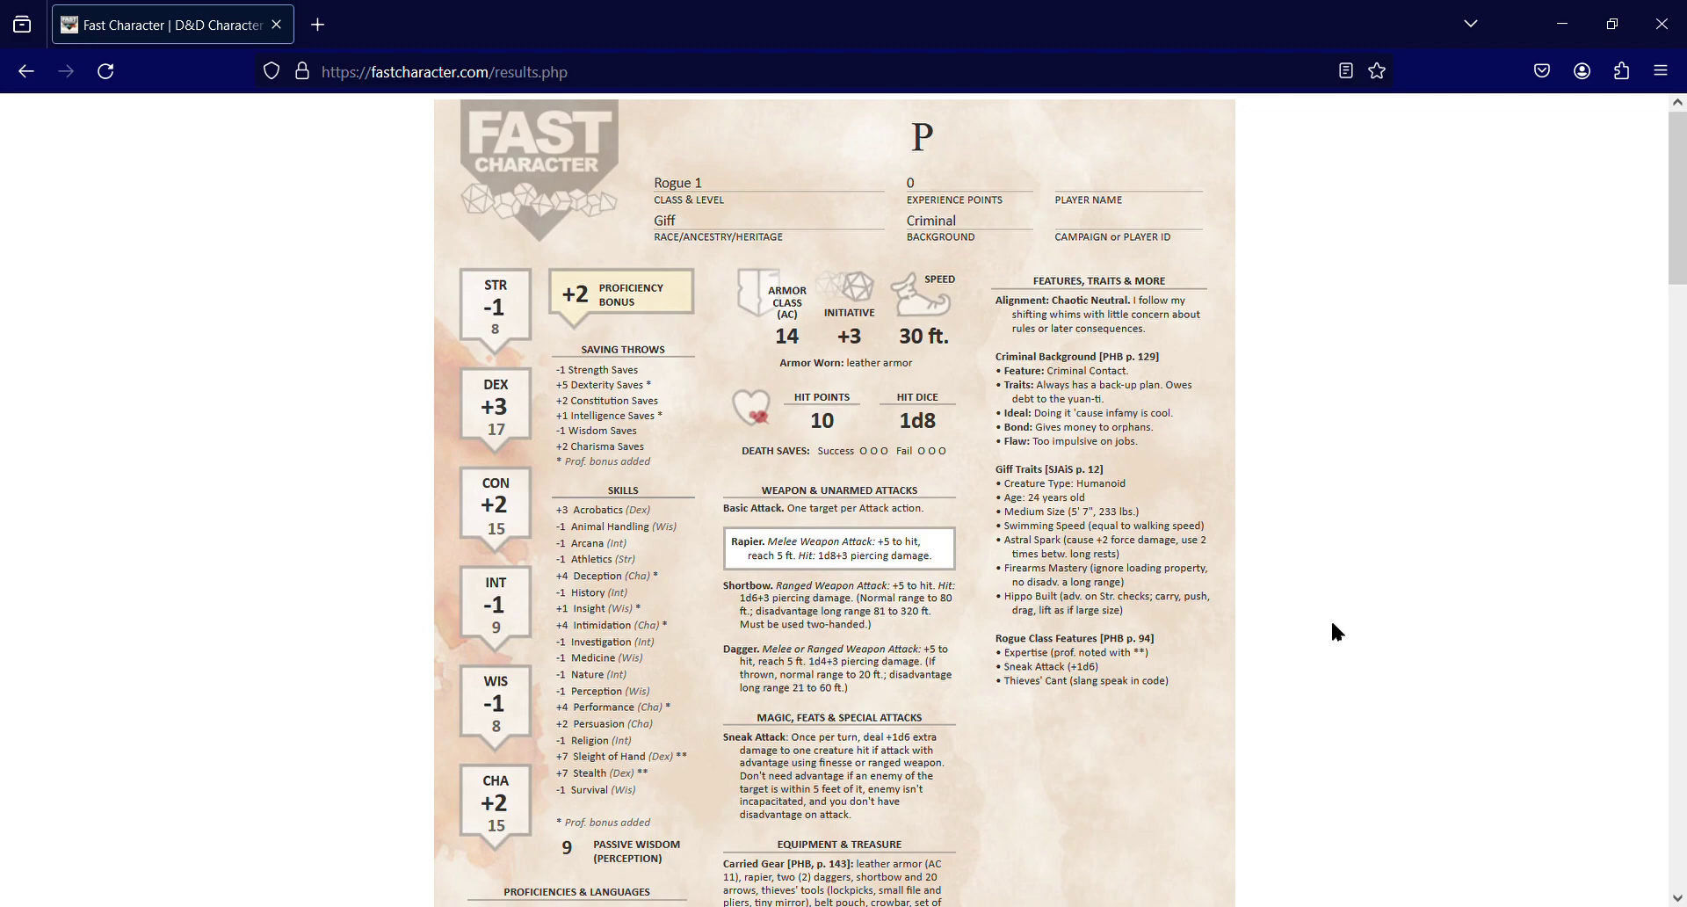
Back on the form, switch the class to Rogue (Phantom) (TCoE) and create the character
left_click(26, 71)
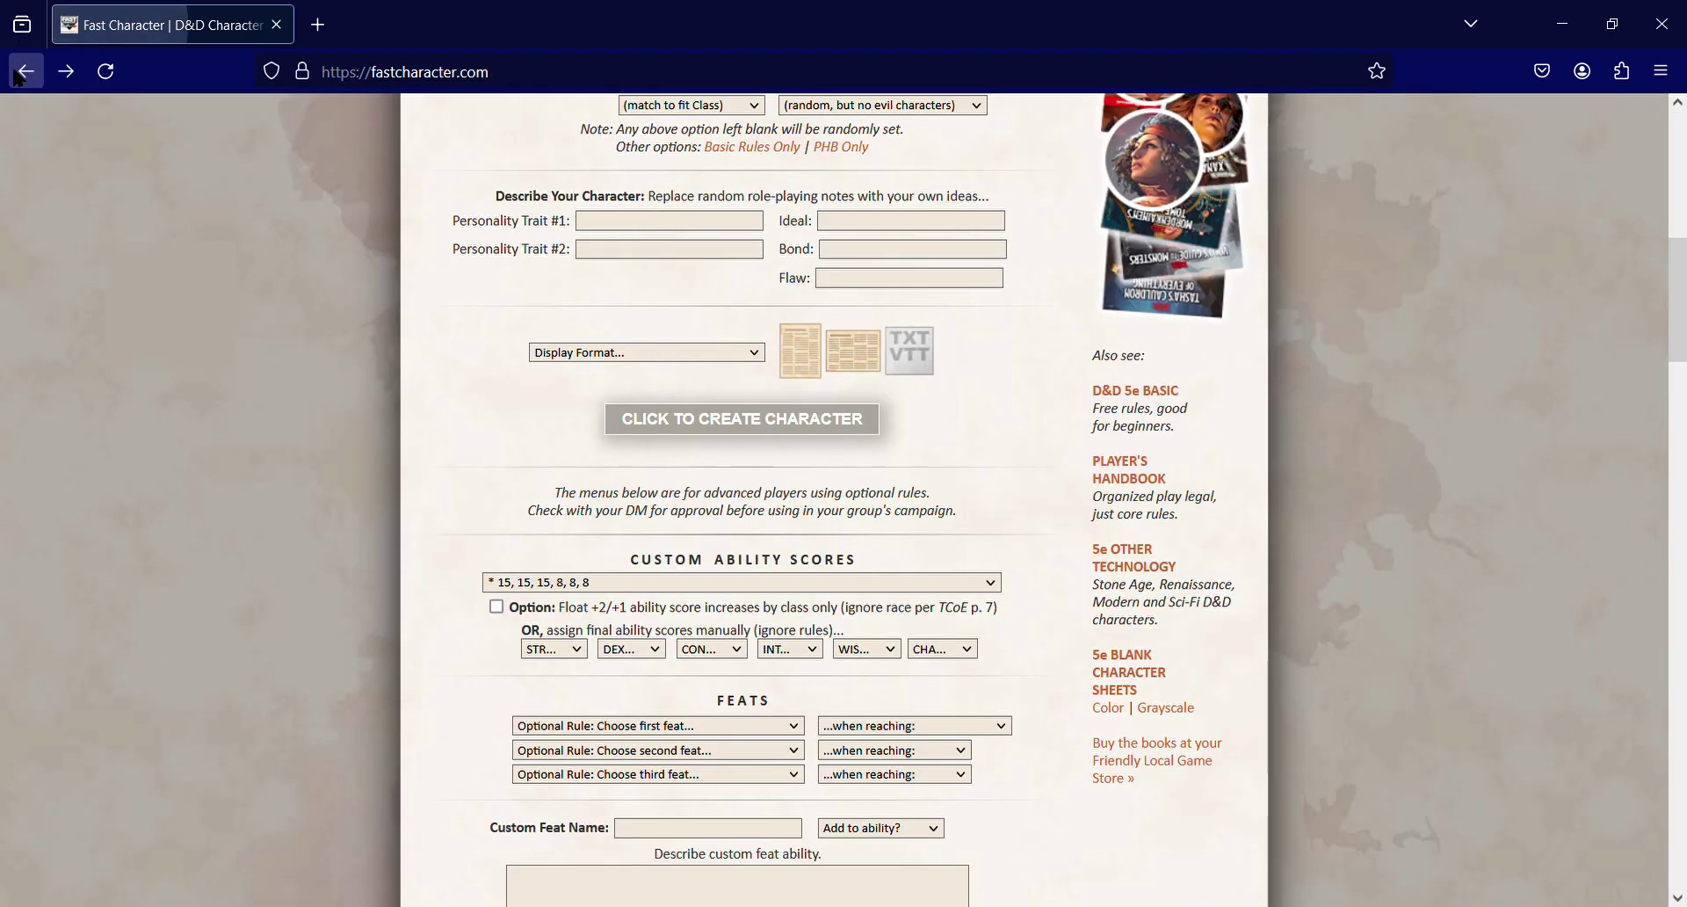
scroll(689, 457, "up", 6)
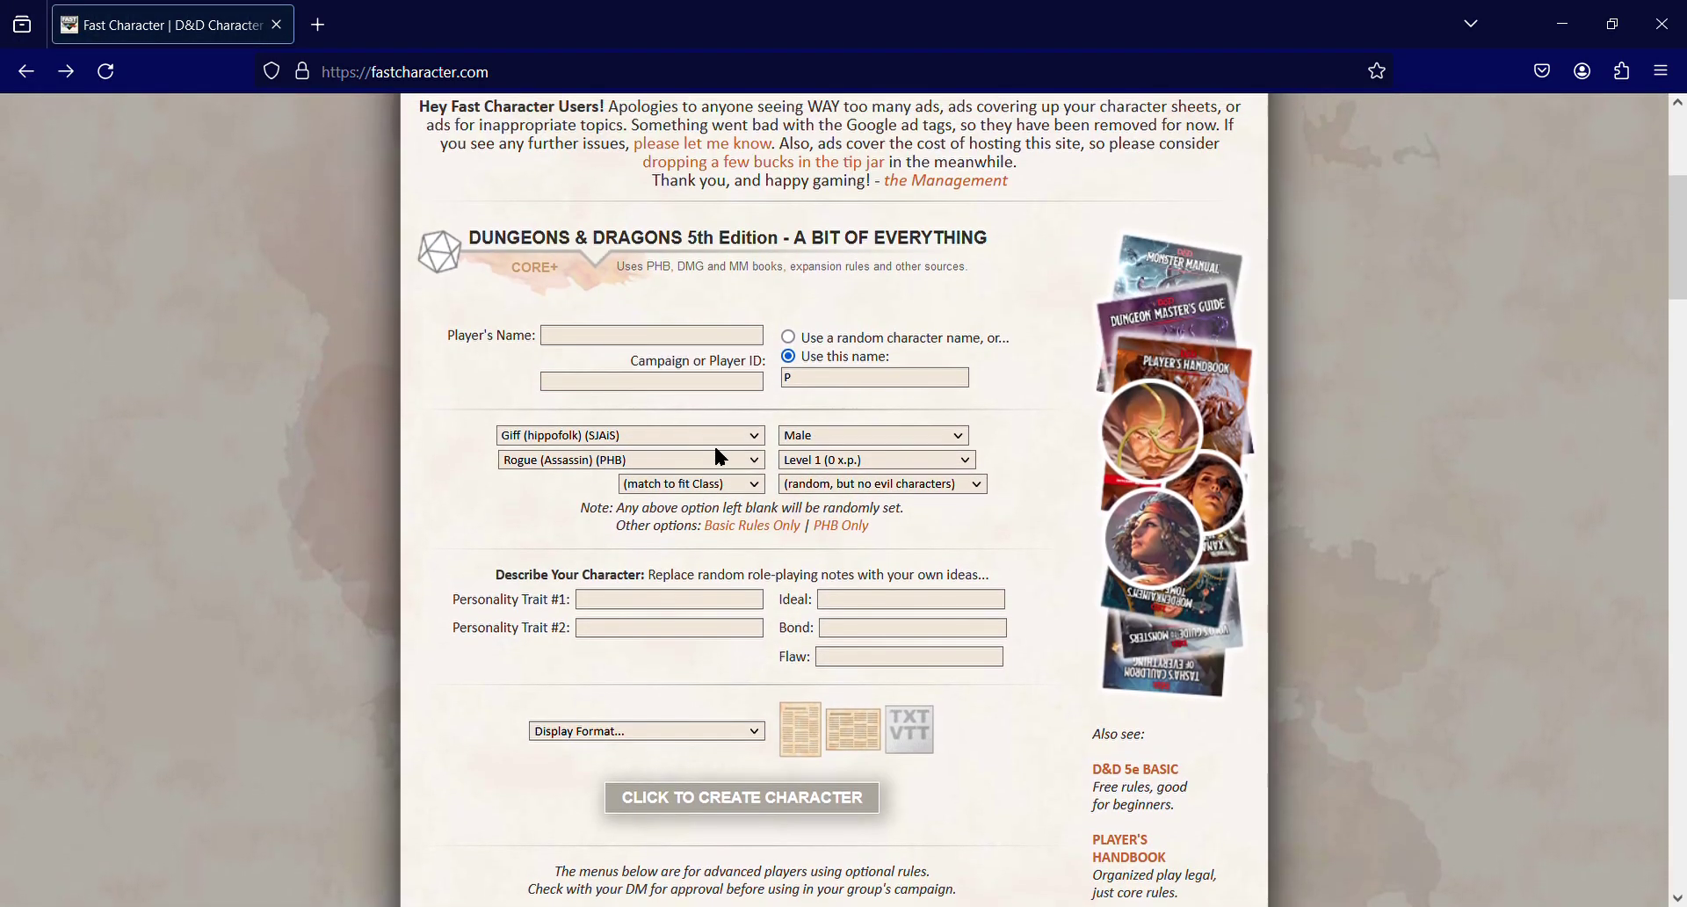
scroll(718, 425, "down", 1)
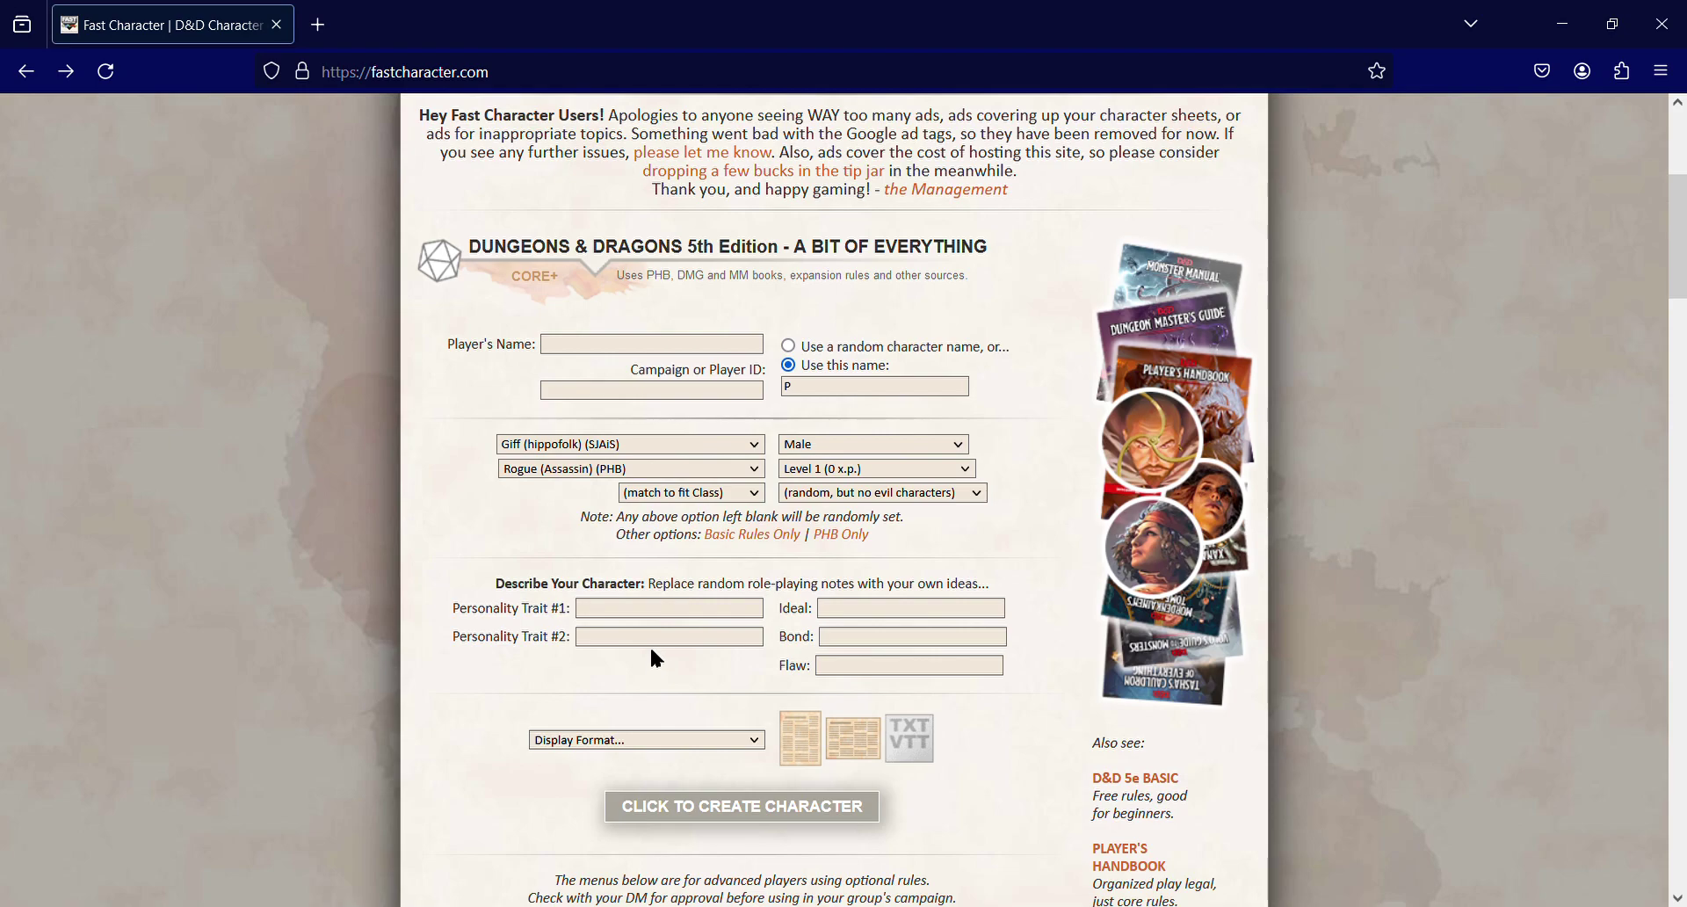
scroll(849, 665, "down", 1)
scroll(849, 665, "down", 4)
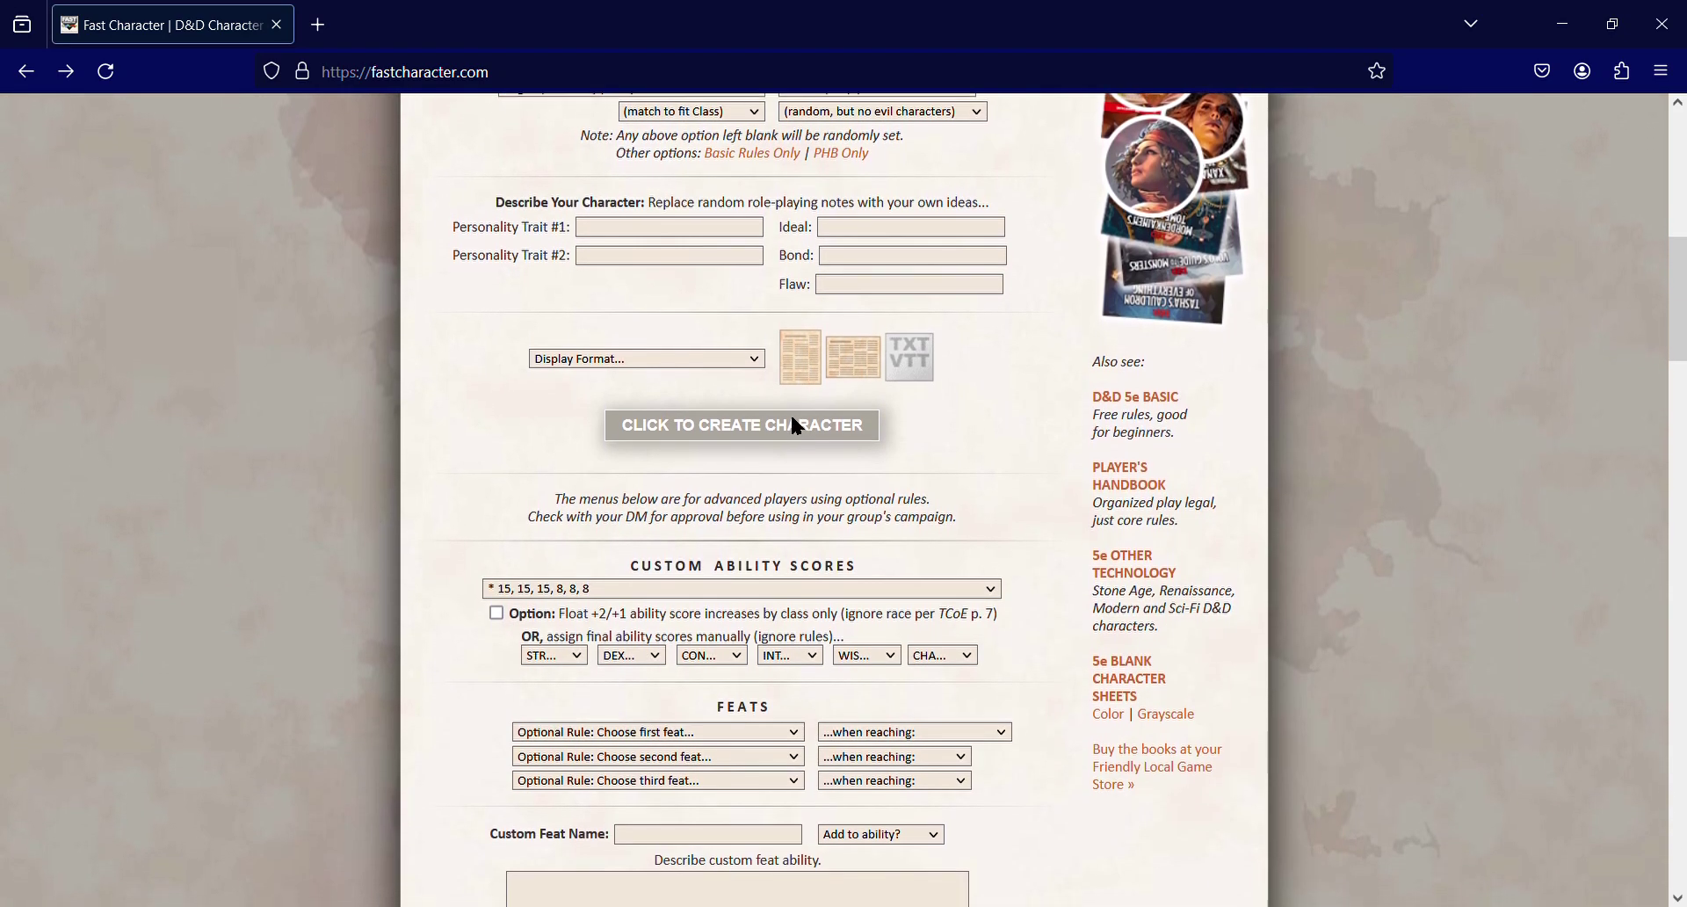
left_click(802, 444)
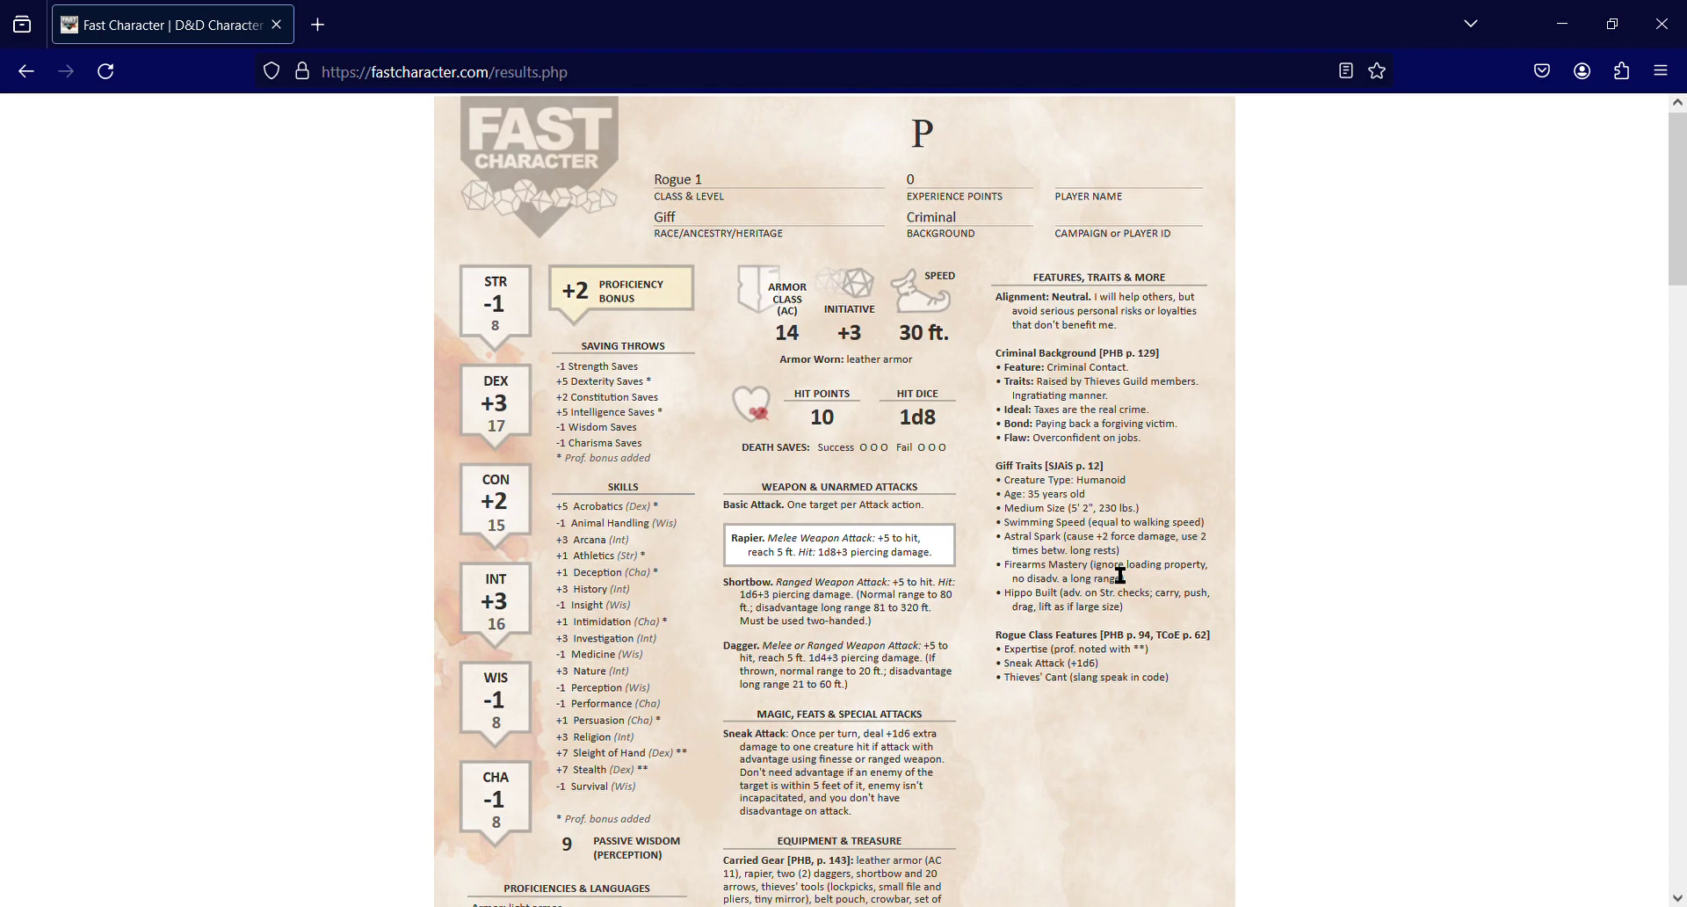
Print P's Phantom rogue sheet, then scroll through the printed sheet
scroll(1120, 575, "down", 2)
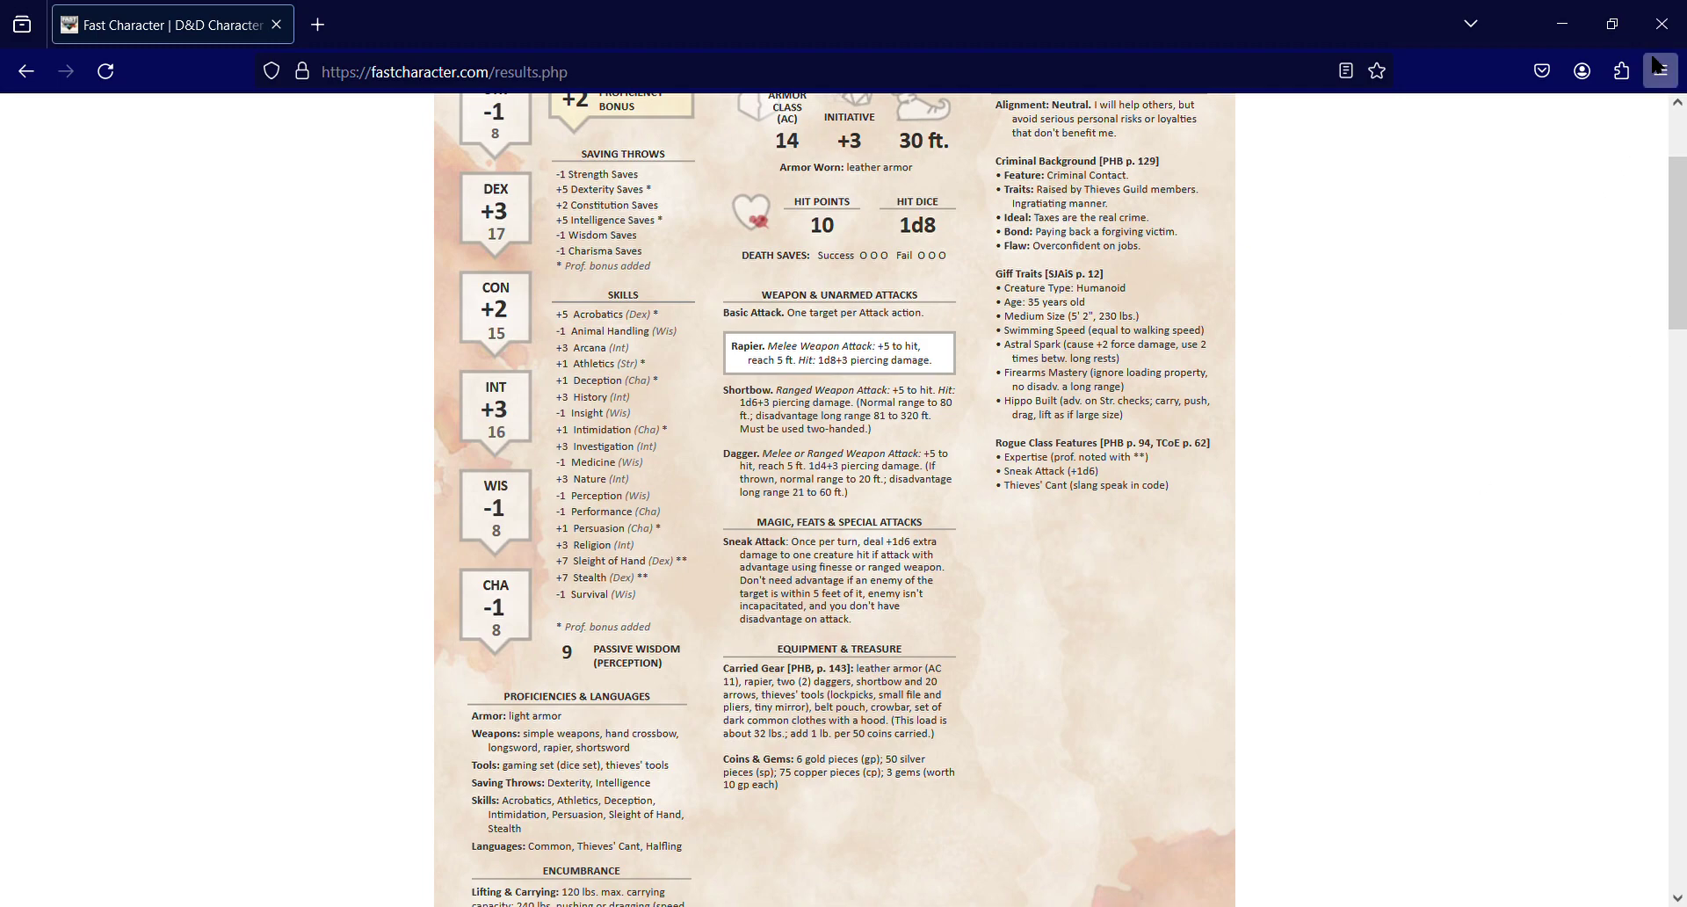
key("ctrl+p")
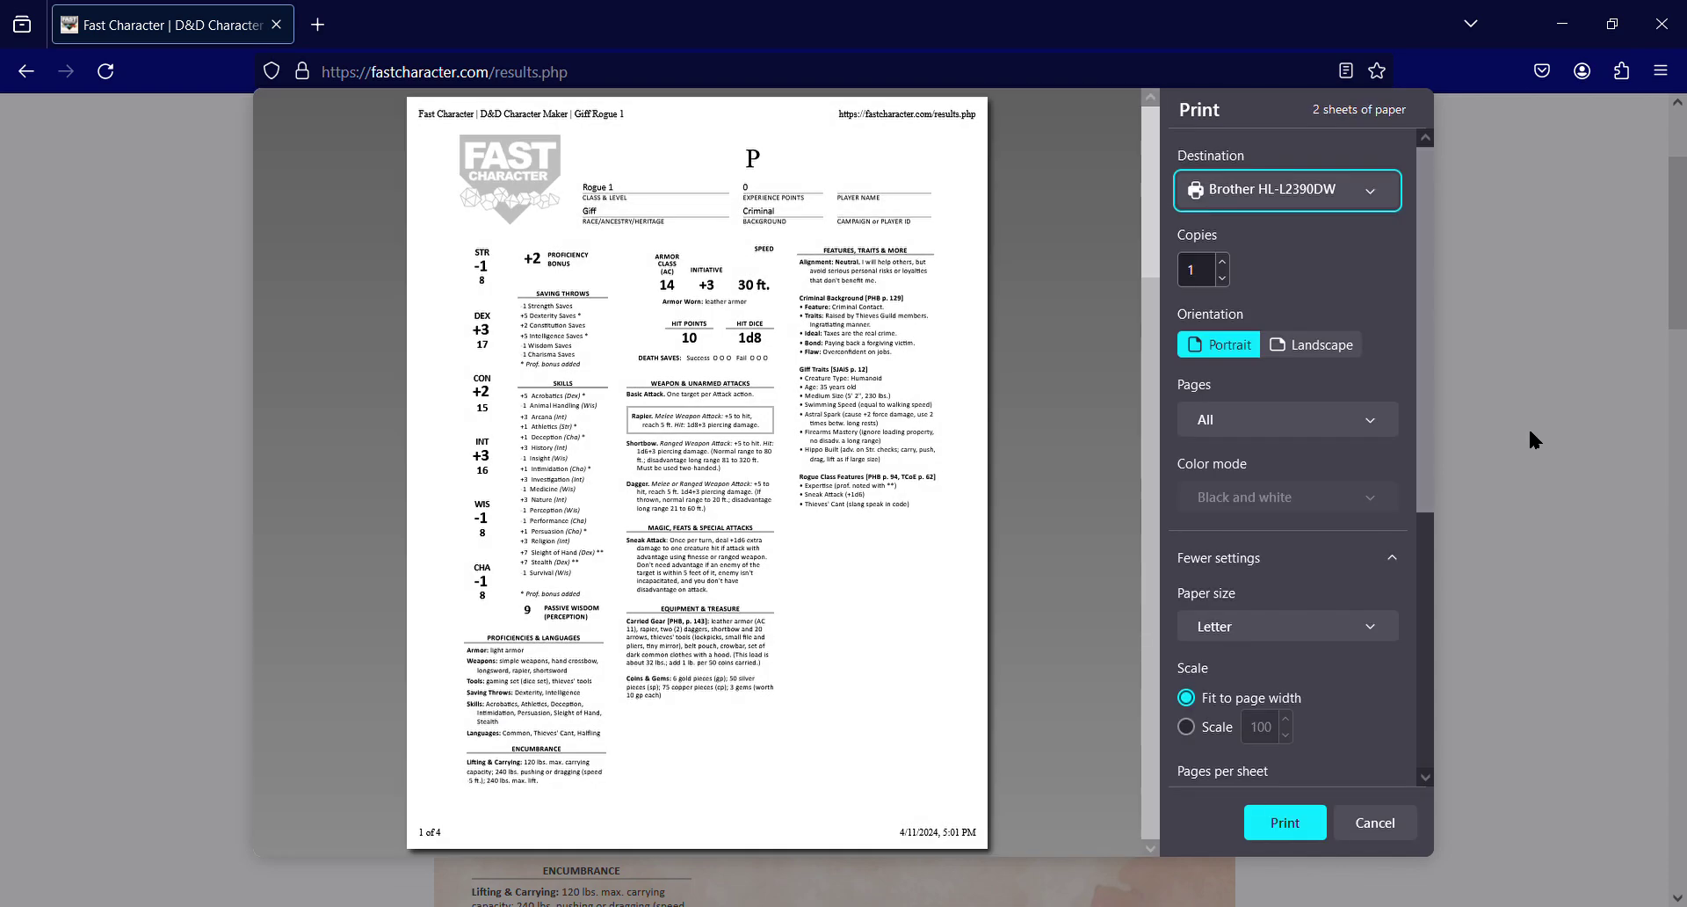
left_click(1309, 831)
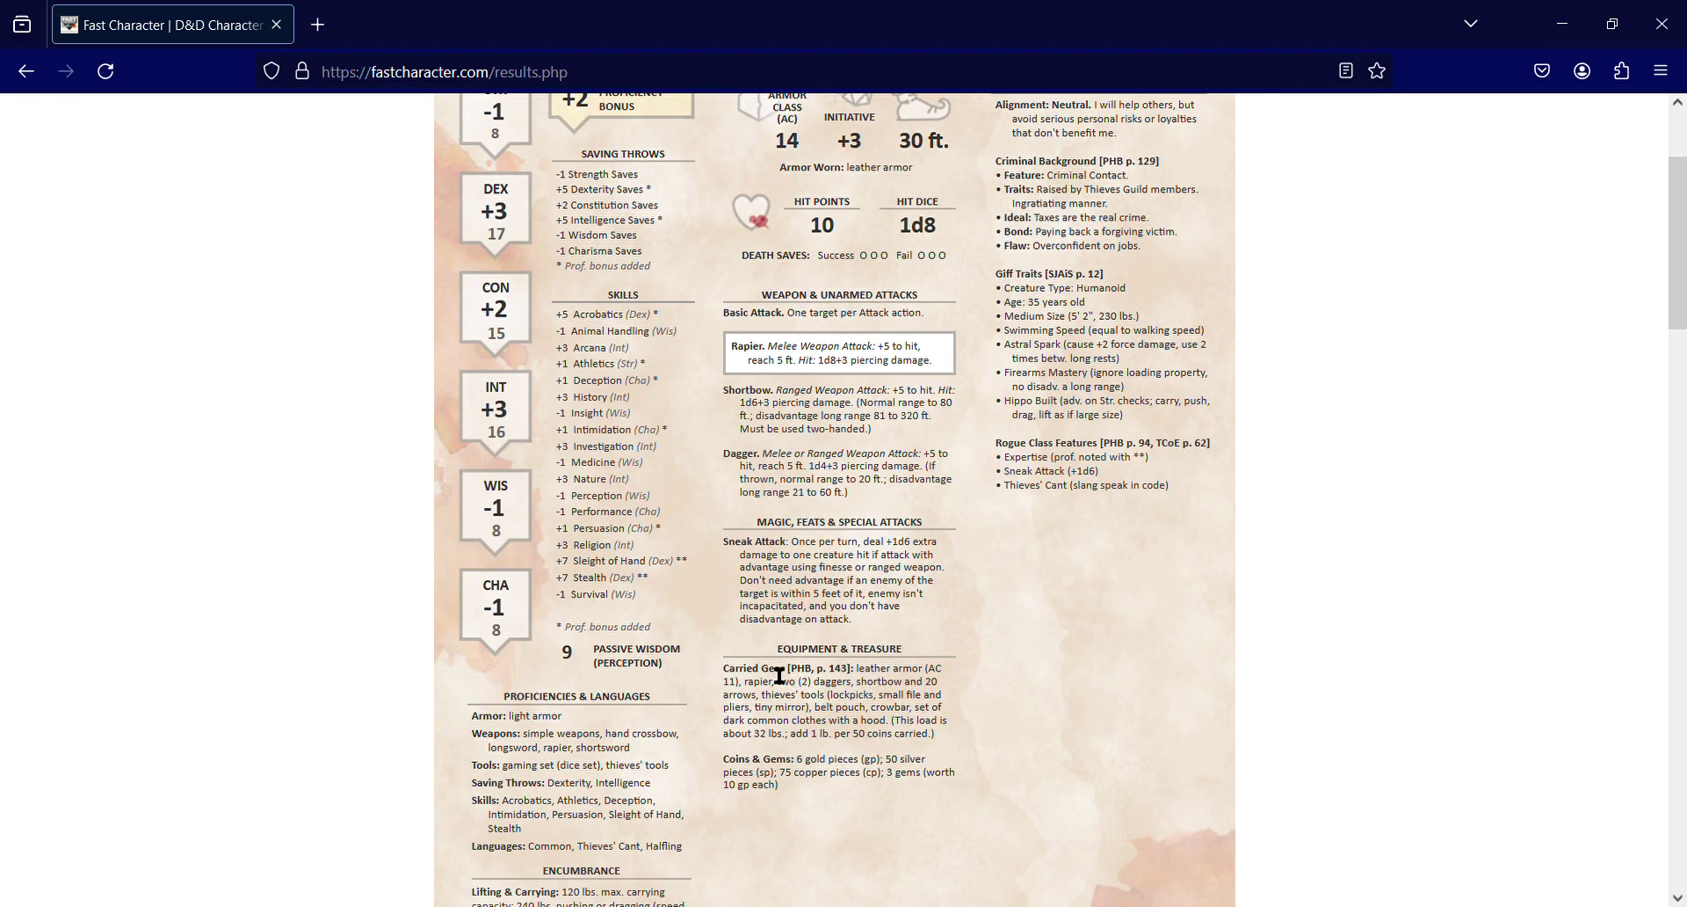
scroll(779, 675, "up", 3)
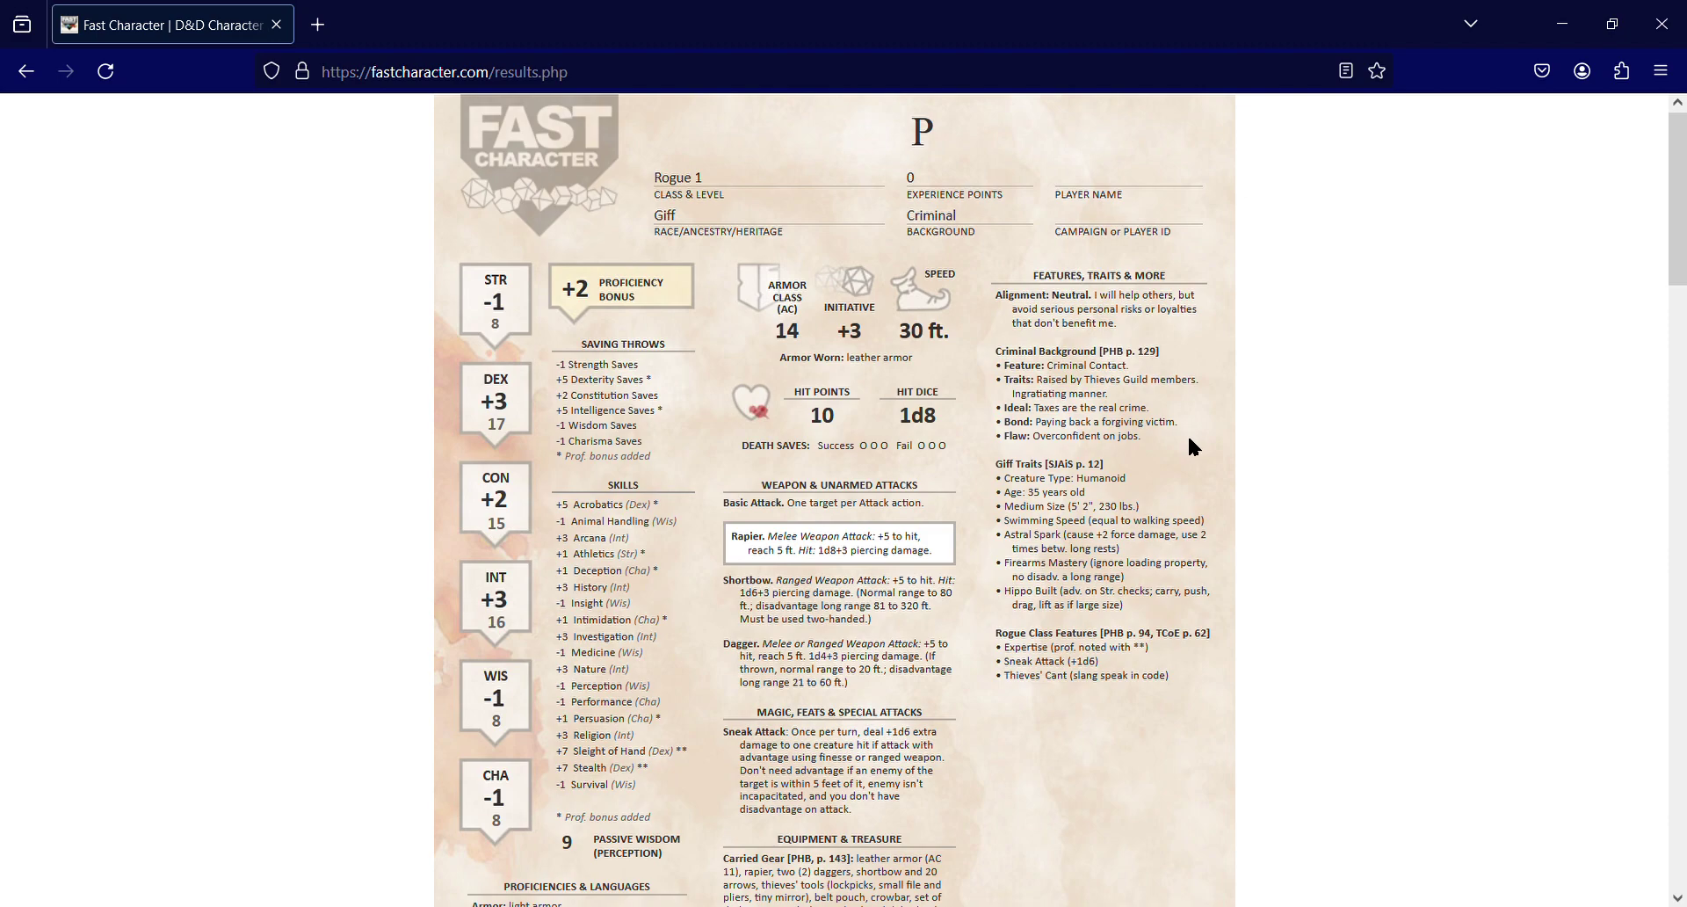
scroll(1000, 690, "down", 2)
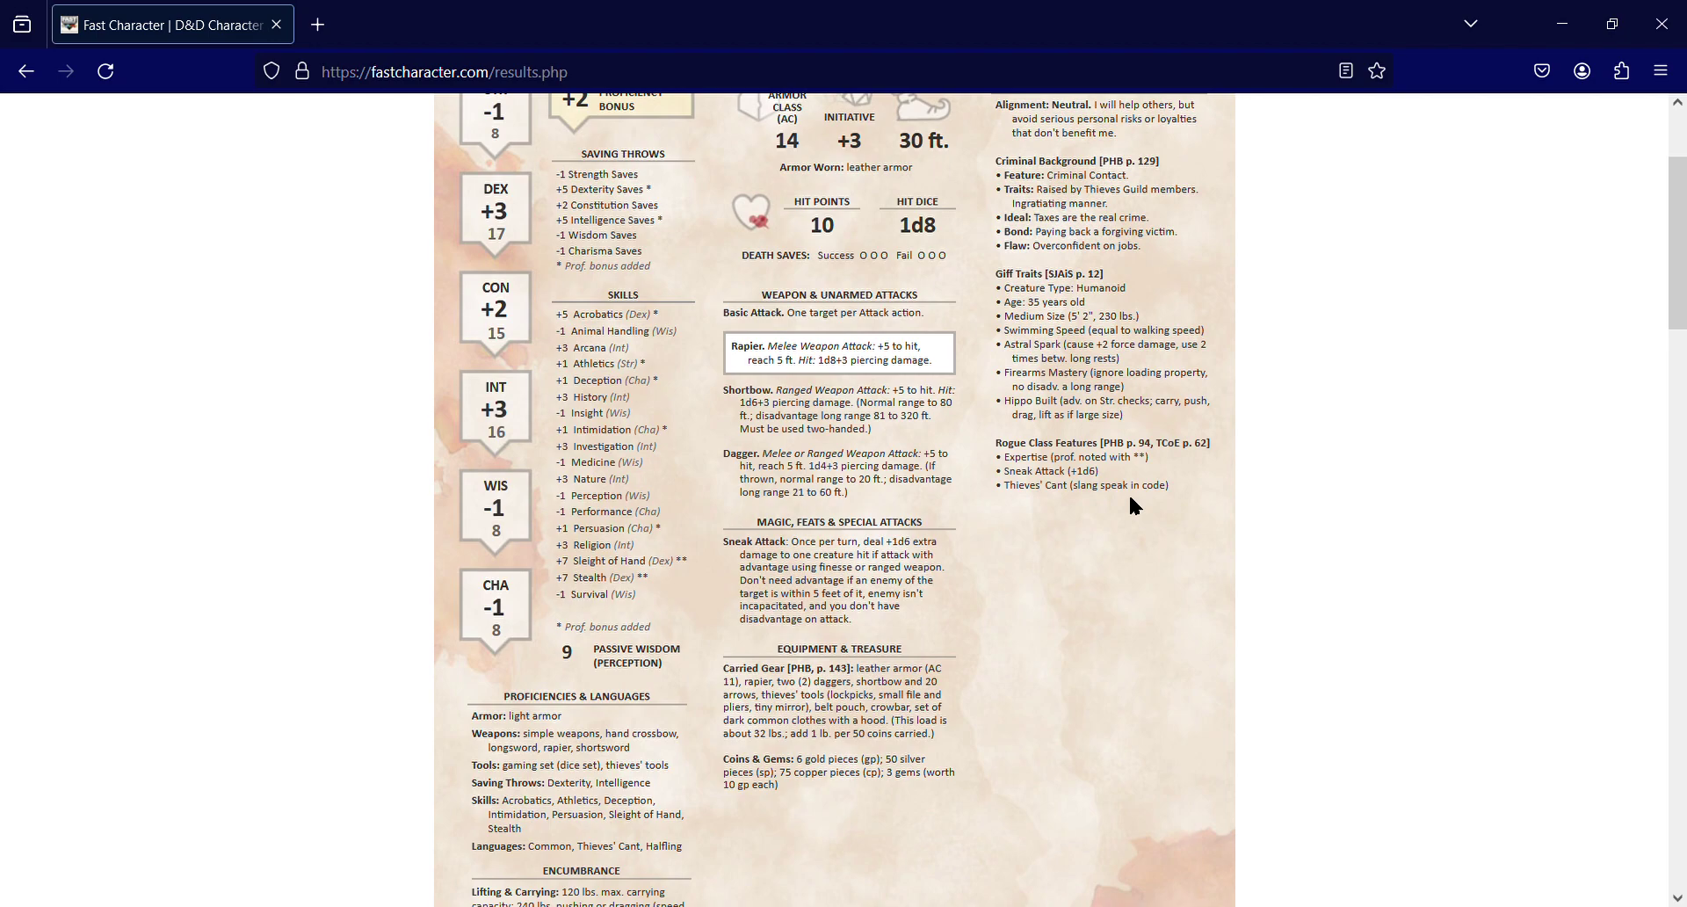
scroll(1131, 499, "up", 2)
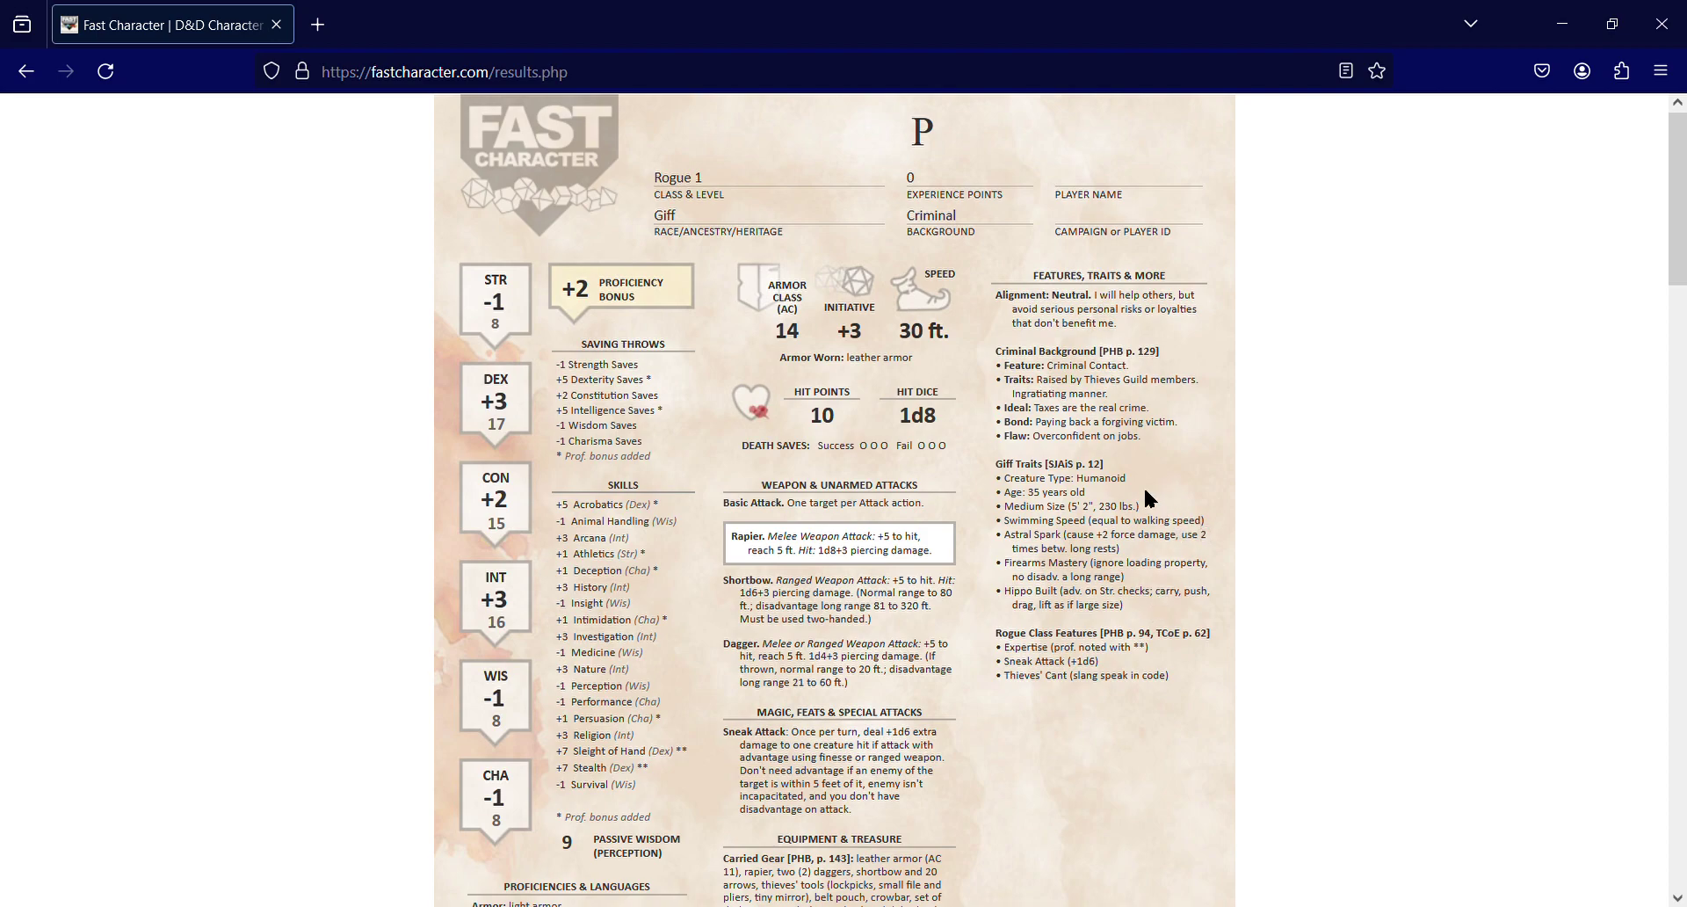
Go back to the form still holding the Giff Rogue (Phantom) settings and scroll to its top
left_click(25, 72)
scroll(849, 597, "up", 5)
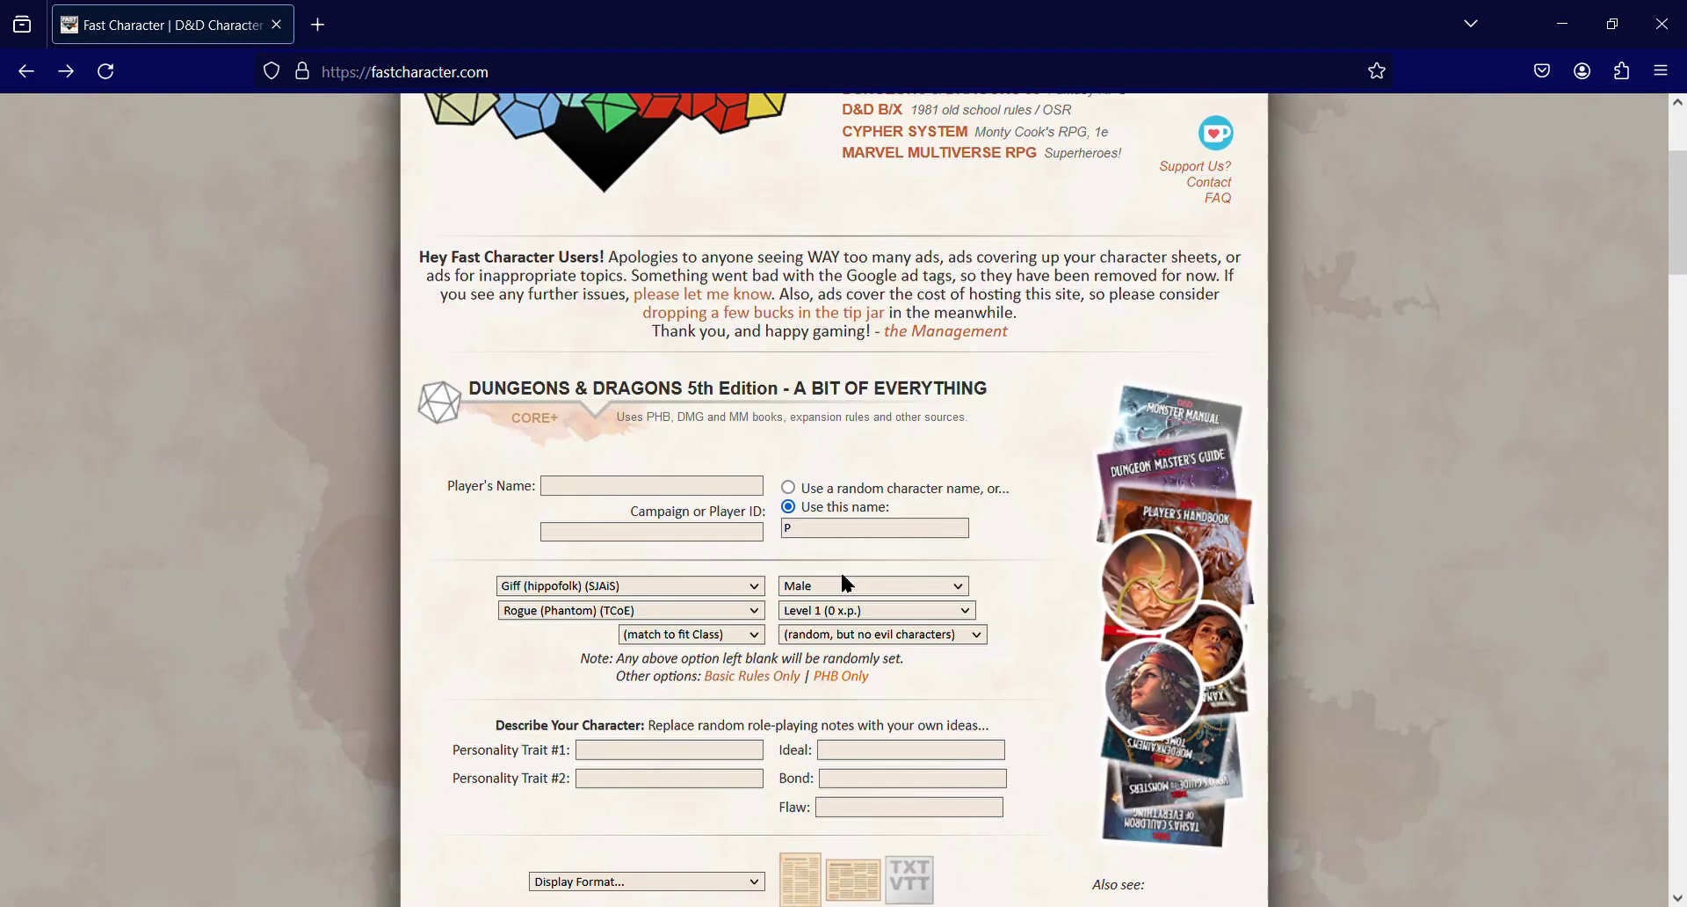